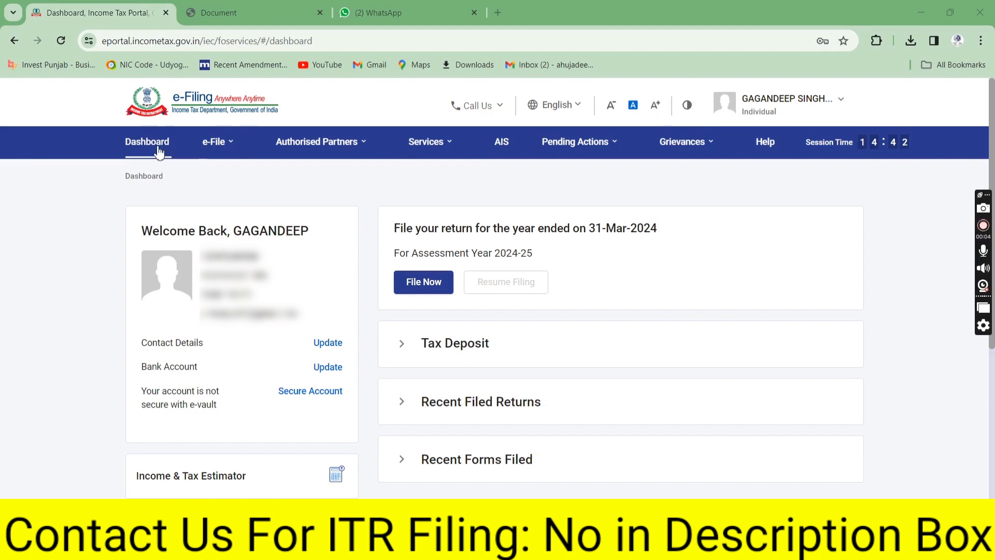
Open Form 26AS on the TRACES site, accepting the redirect and the usage terms
{"action": "mouse_move", "coordinate": [215, 144]}
{"action": "mouse_move", "coordinate": [314, 173]}
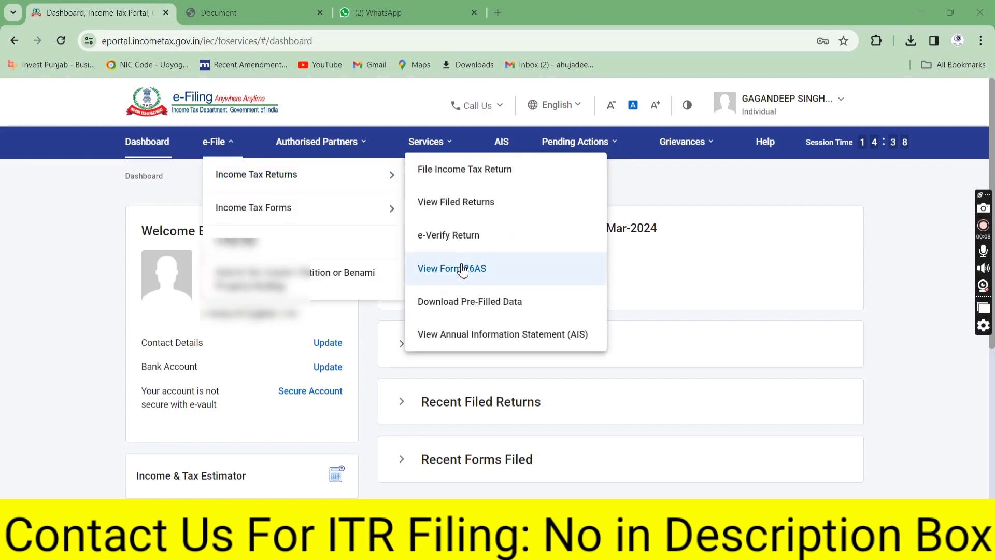
{"action": "left_click", "coordinate": [463, 269]}
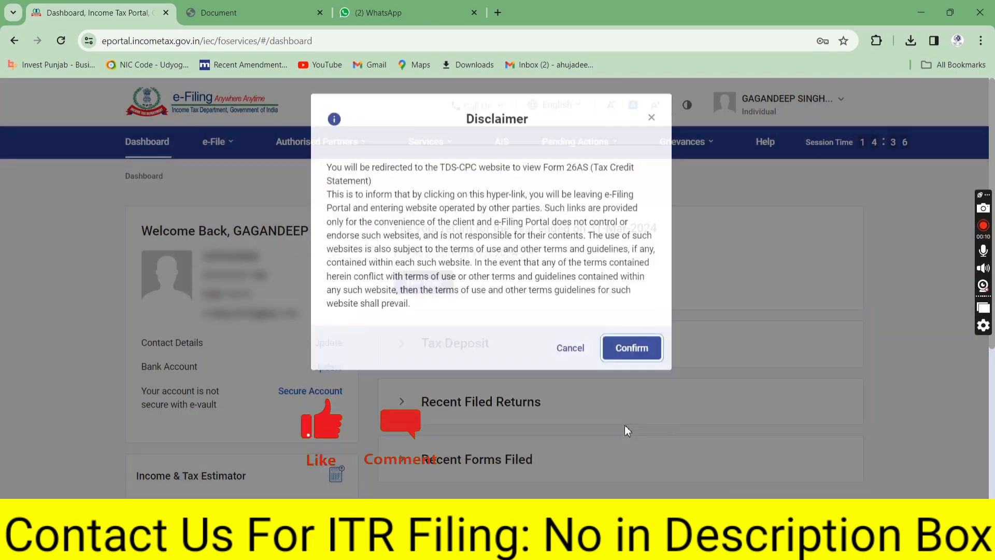
{"action": "left_click", "coordinate": [625, 428]}
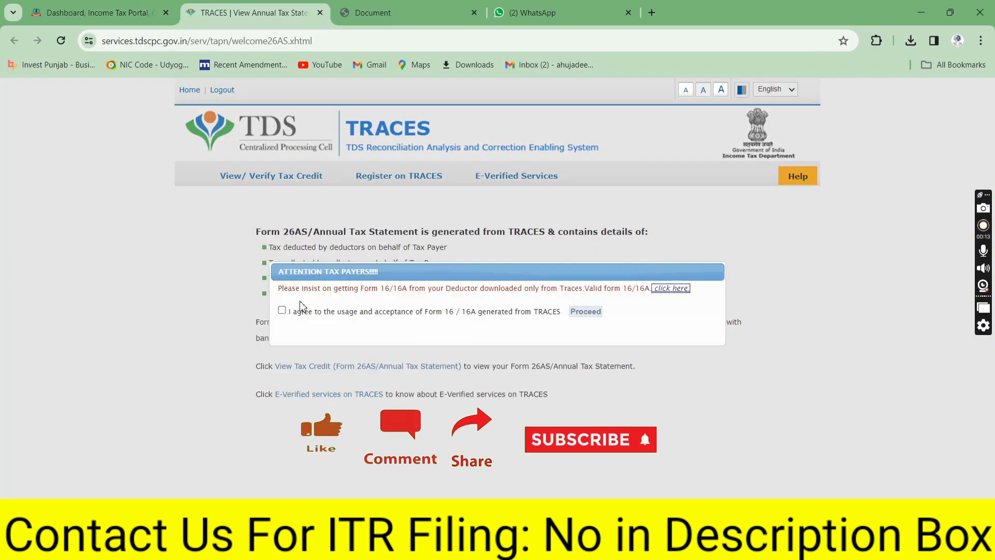
{"action": "left_click", "coordinate": [282, 310]}
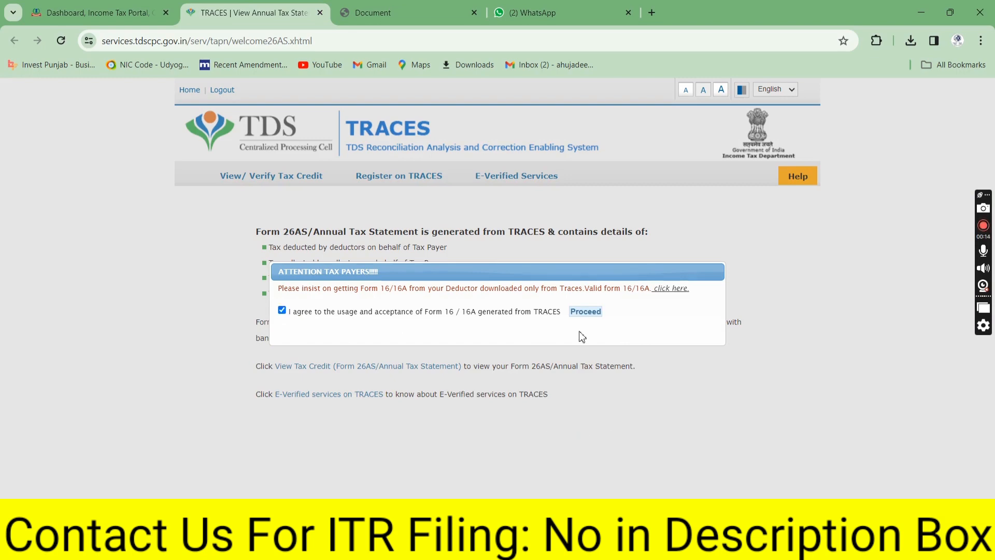
{"action": "left_click", "coordinate": [584, 312]}
{"action": "left_click", "coordinate": [346, 368]}
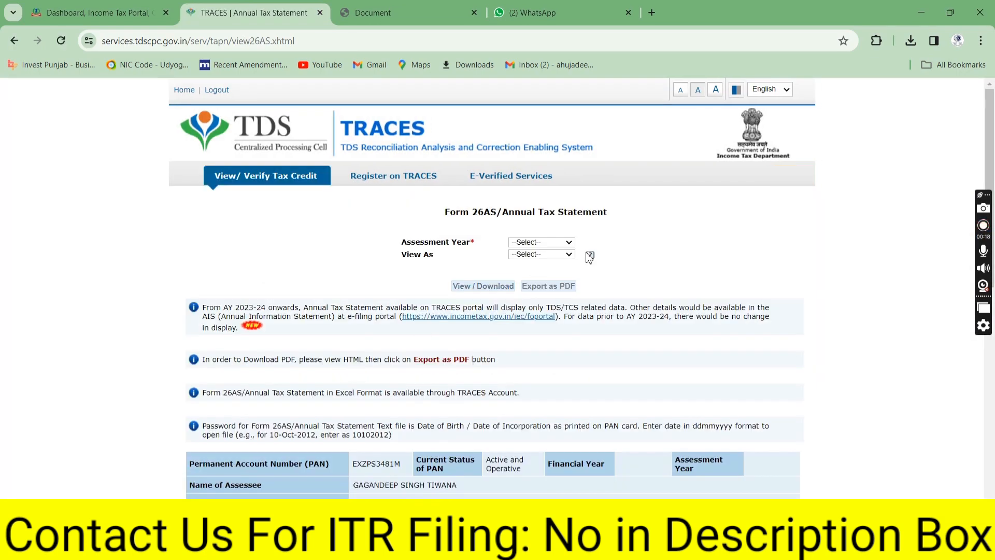
View the 2024-25 Form 26AS as HTML and scroll through it, confirming no transactions
{"action": "left_click", "coordinate": [558, 243]}
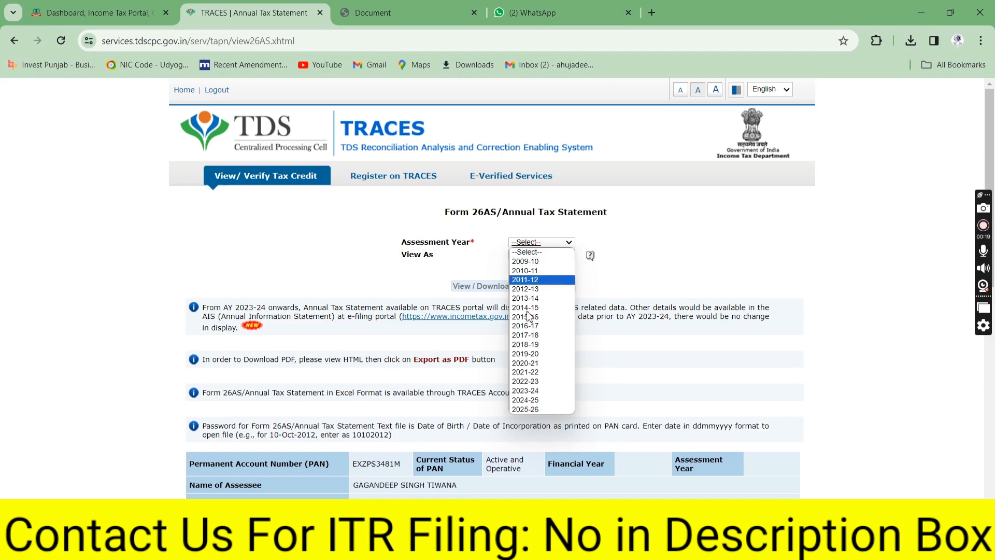
{"action": "left_click", "coordinate": [525, 400]}
{"action": "left_click", "coordinate": [541, 254]}
{"action": "left_click", "coordinate": [538, 271]}
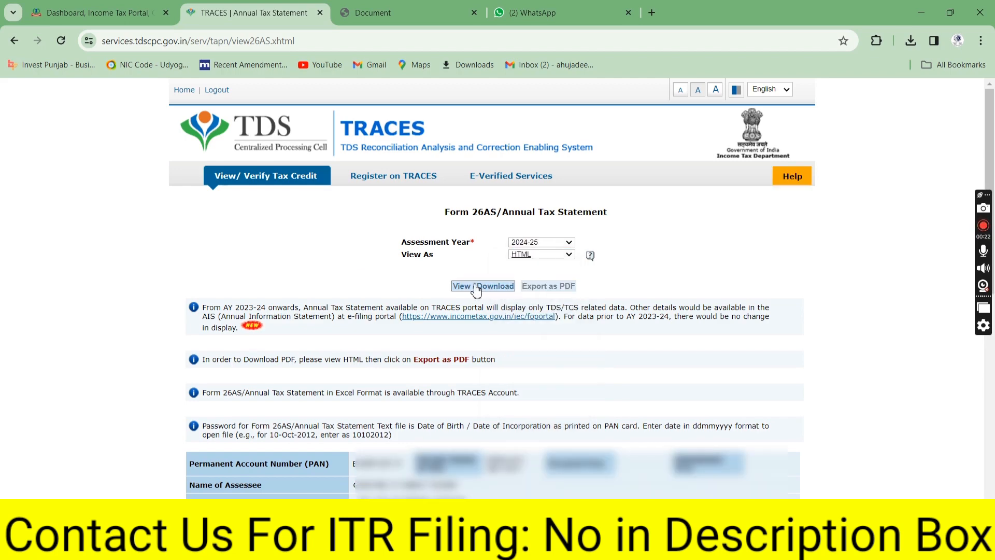
{"action": "left_click", "coordinate": [475, 288]}
{"action": "left_click_drag", "start_coordinate": [993, 167], "coordinate": [990, 334]}
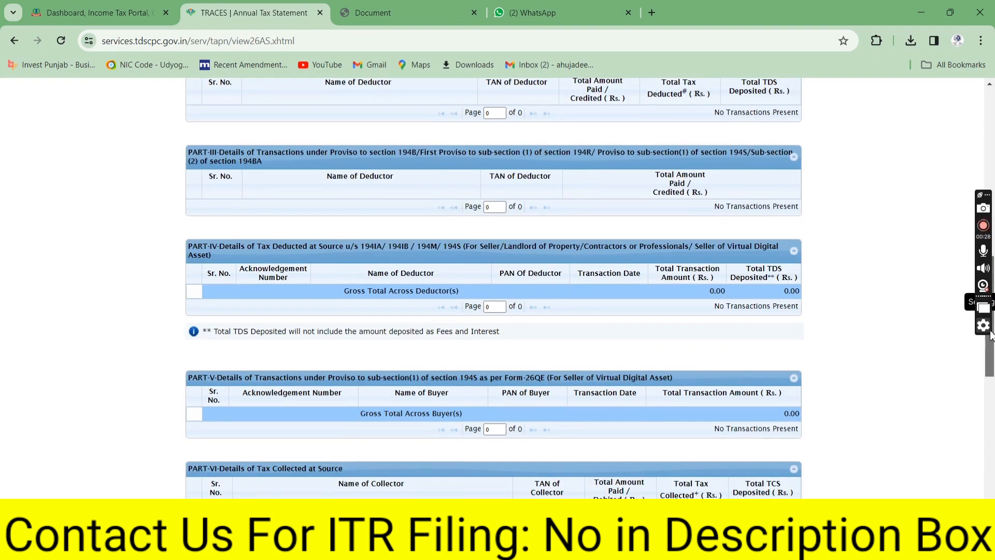
{"action": "left_click_drag", "start_coordinate": [993, 345], "coordinate": [993, 289]}
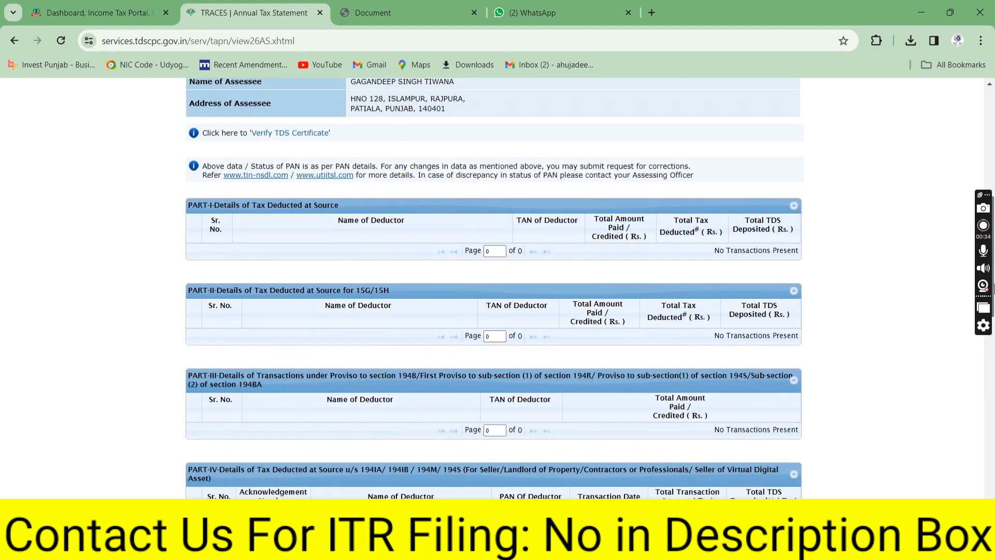
From the dashboard, open the full Annual Information Statement on the Compliance Portal
{"action": "left_click", "coordinate": [98, 13]}
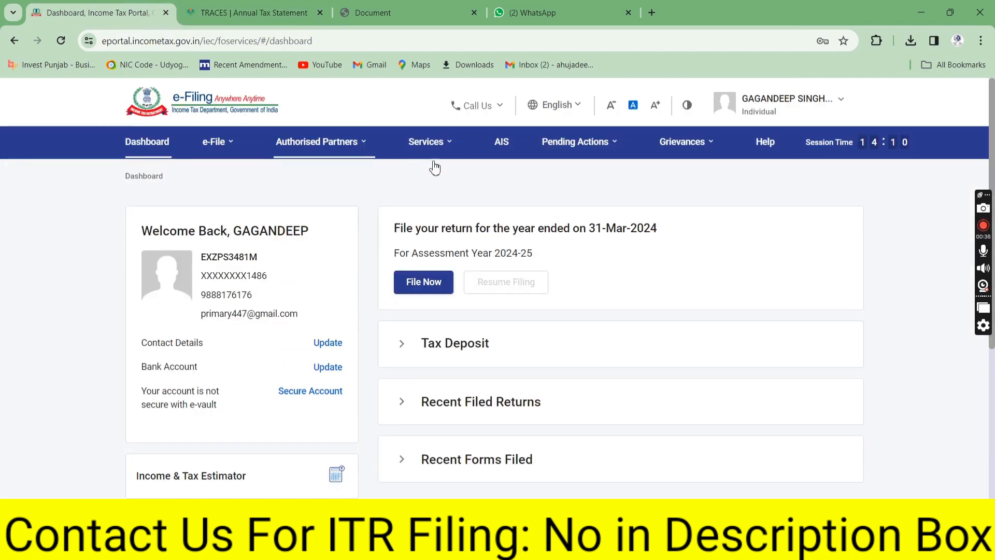
{"action": "left_click", "coordinate": [493, 141]}
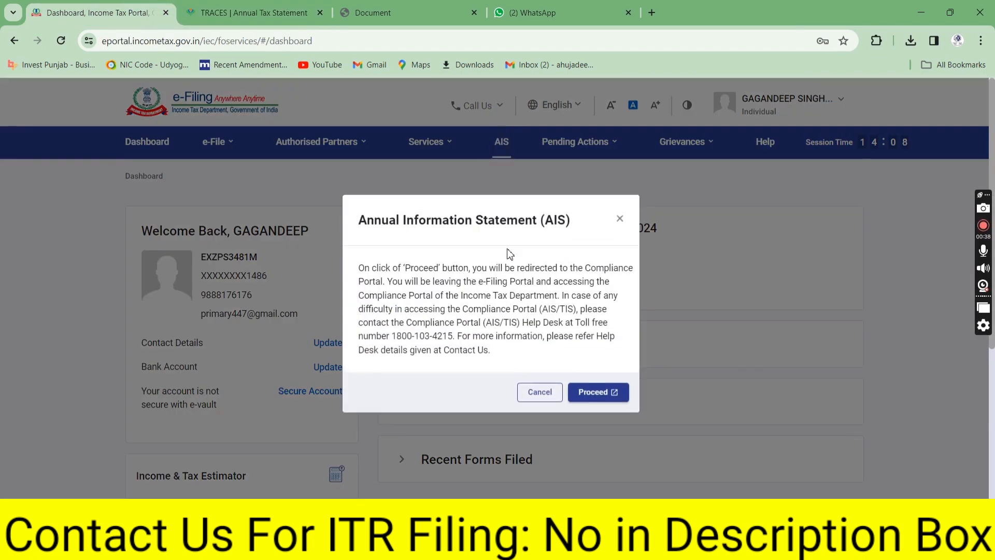
{"action": "left_click", "coordinate": [596, 398]}
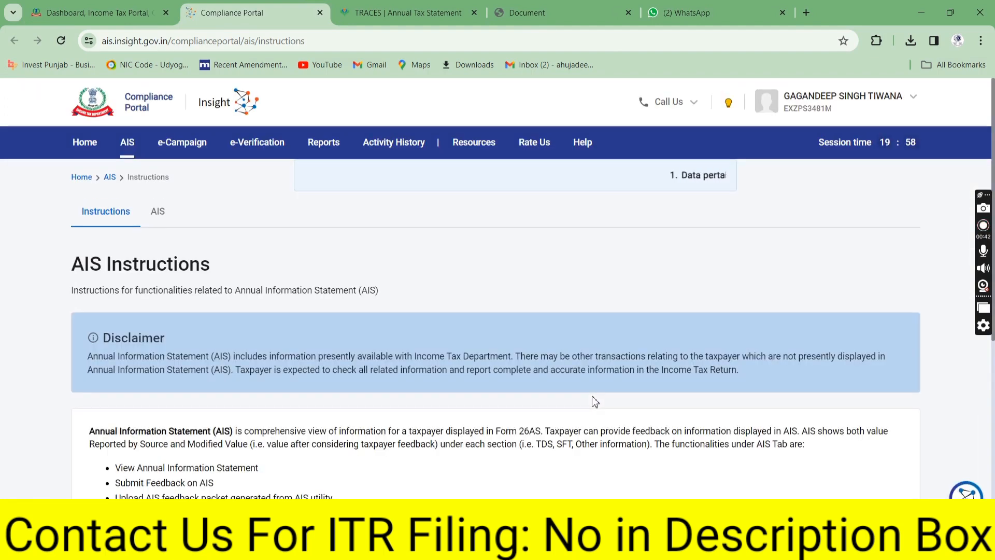
{"action": "left_click", "coordinate": [158, 212]}
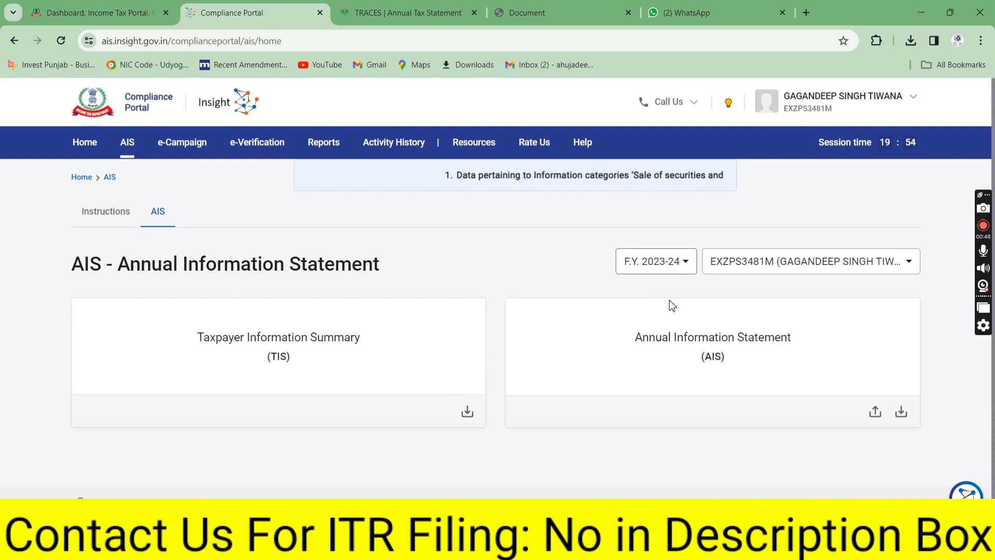
{"action": "left_click", "coordinate": [687, 342]}
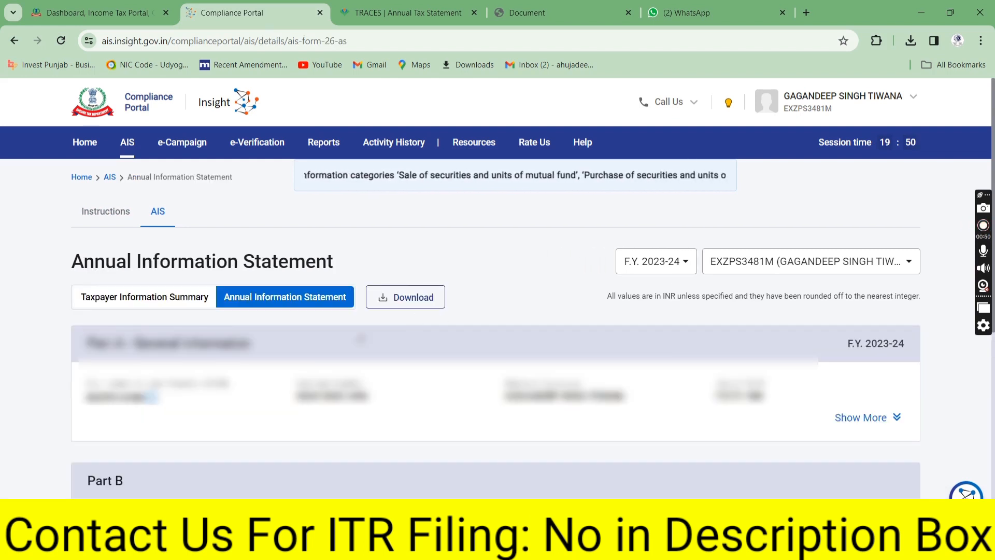
Review the SFT and tax-payment tabs, noting one ₹1,000 self-assessment payment, then return to the dashboard
{"action": "scroll", "coordinate": [993, 189], "scroll_direction": "down", "scroll_amount": 6}
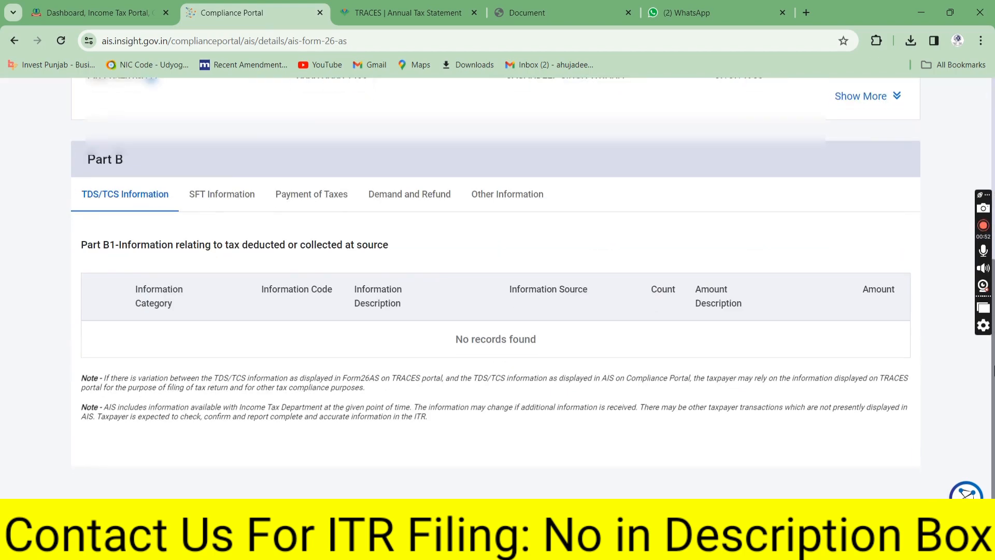
{"action": "left_click", "coordinate": [226, 206]}
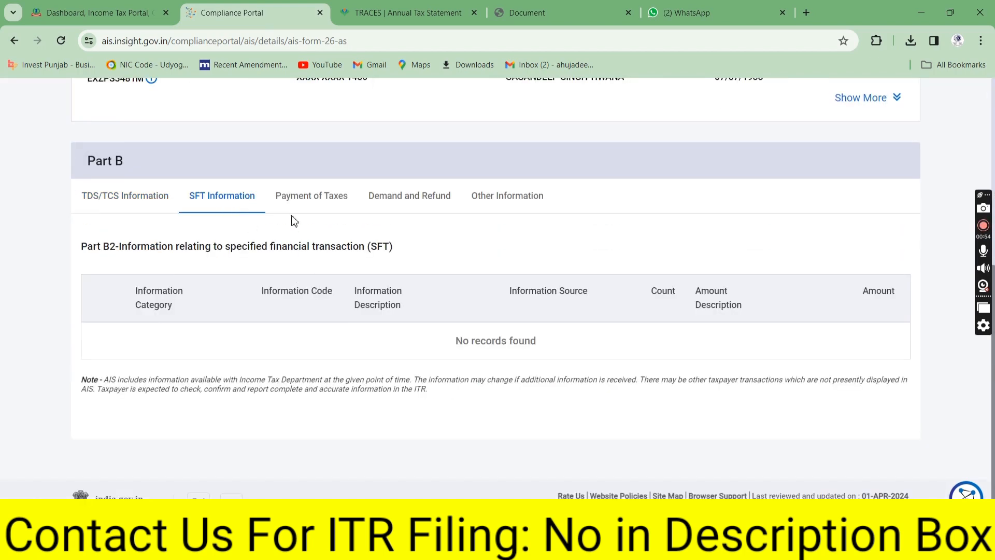
{"action": "left_click", "coordinate": [303, 198]}
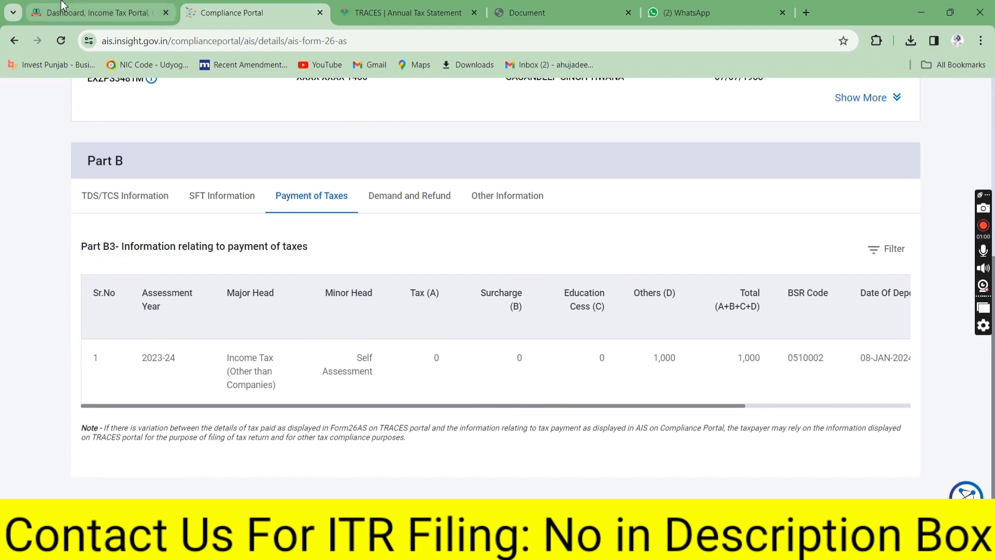
{"action": "left_click", "coordinate": [94, 12]}
{"action": "mouse_move", "coordinate": [215, 149]}
{"action": "mouse_move", "coordinate": [216, 182]}
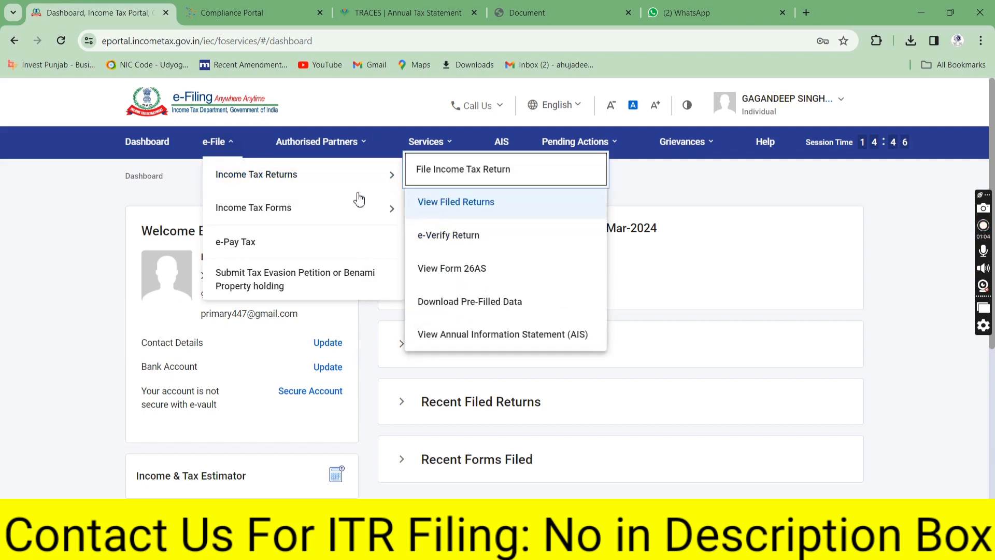
Start a new online income tax return for assessment year 2024-25
{"action": "left_click", "coordinate": [462, 181]}
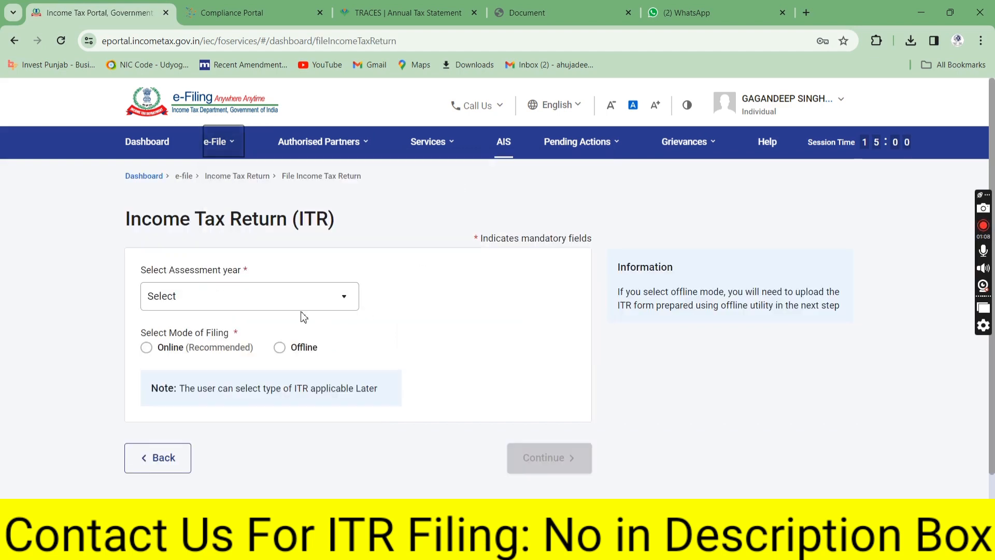
{"action": "left_click", "coordinate": [251, 297]}
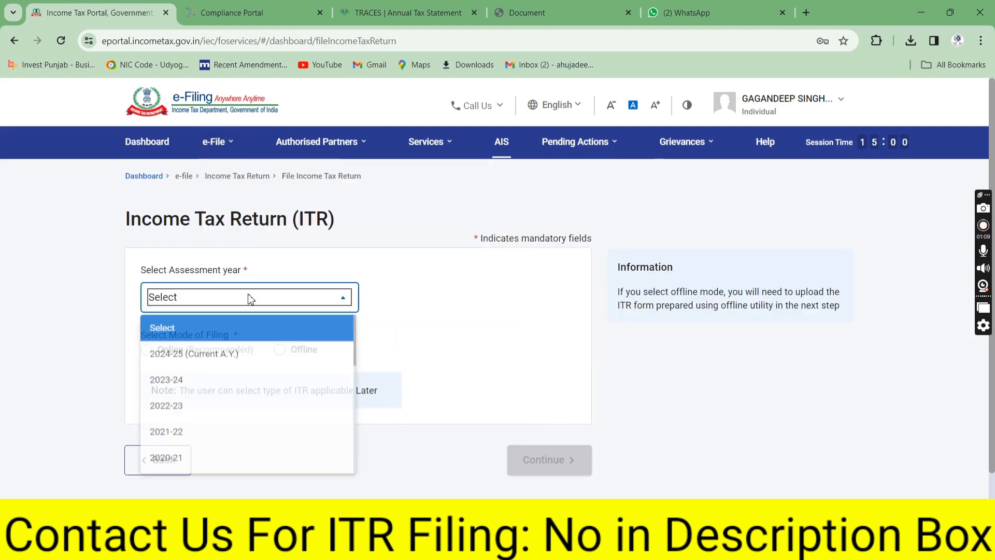
{"action": "left_click", "coordinate": [211, 357]}
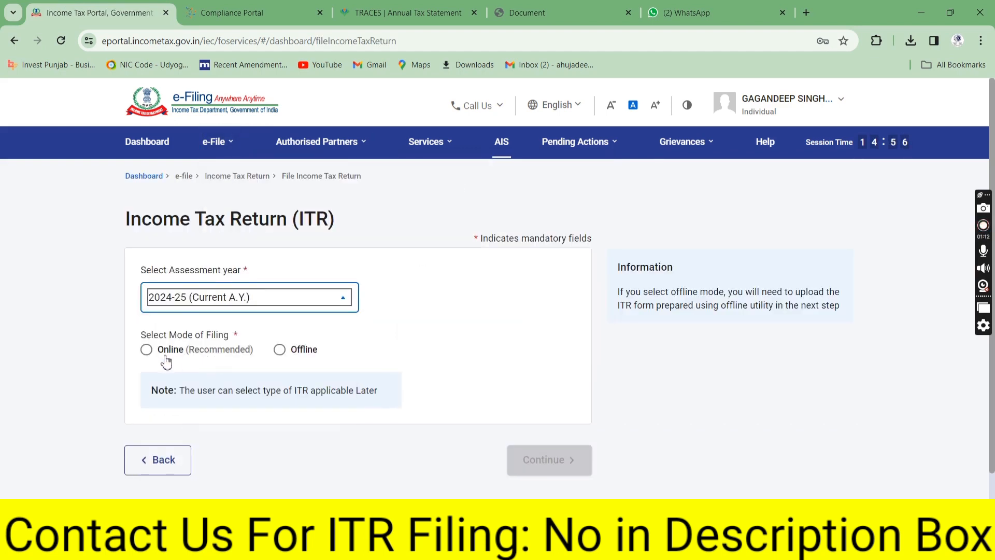
{"action": "left_click_drag", "start_coordinate": [183, 332], "coordinate": [230, 347]}
{"action": "left_click", "coordinate": [147, 348]}
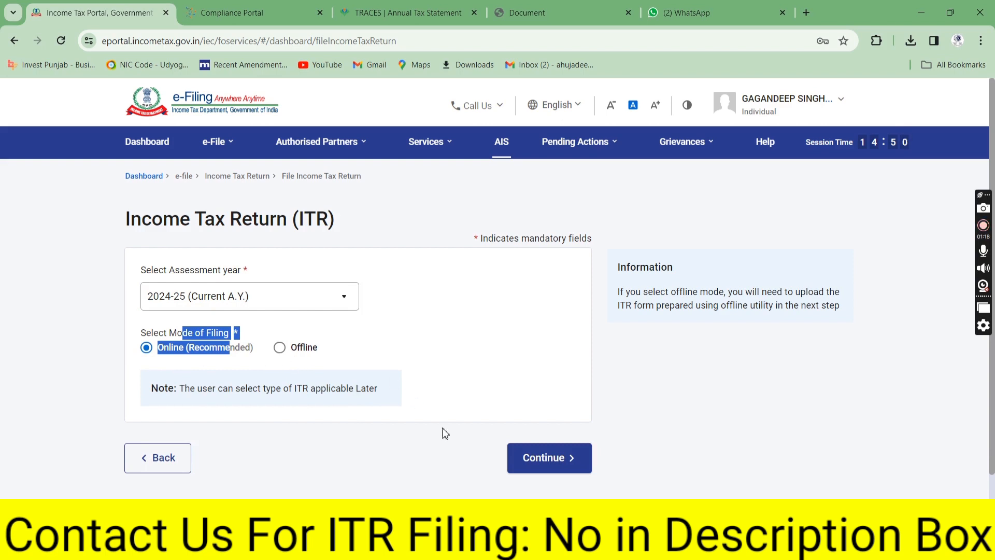
{"action": "left_click", "coordinate": [573, 460]}
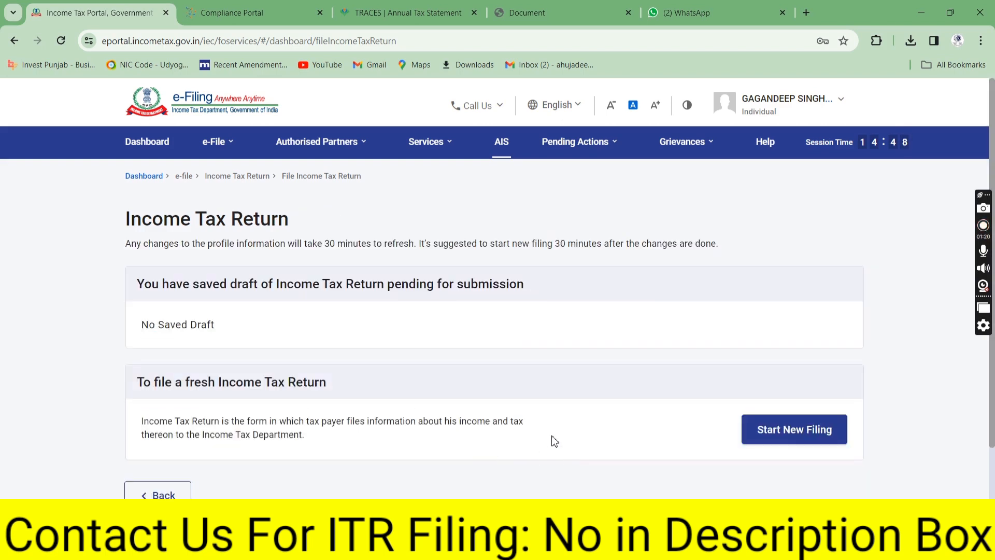
{"action": "left_click", "coordinate": [794, 429]}
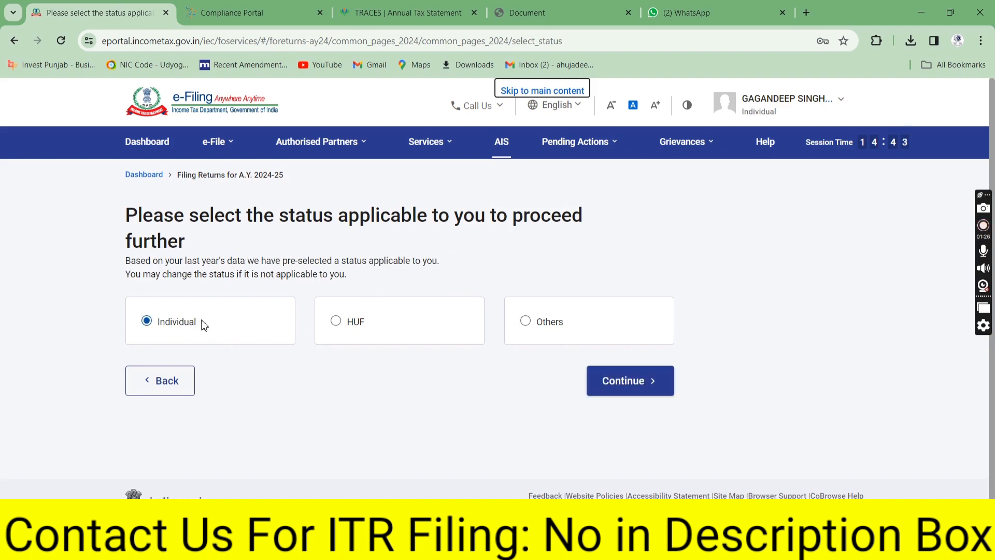
Set the filing status to Individual and proceed with ITR-4
{"action": "left_click", "coordinate": [510, 324]}
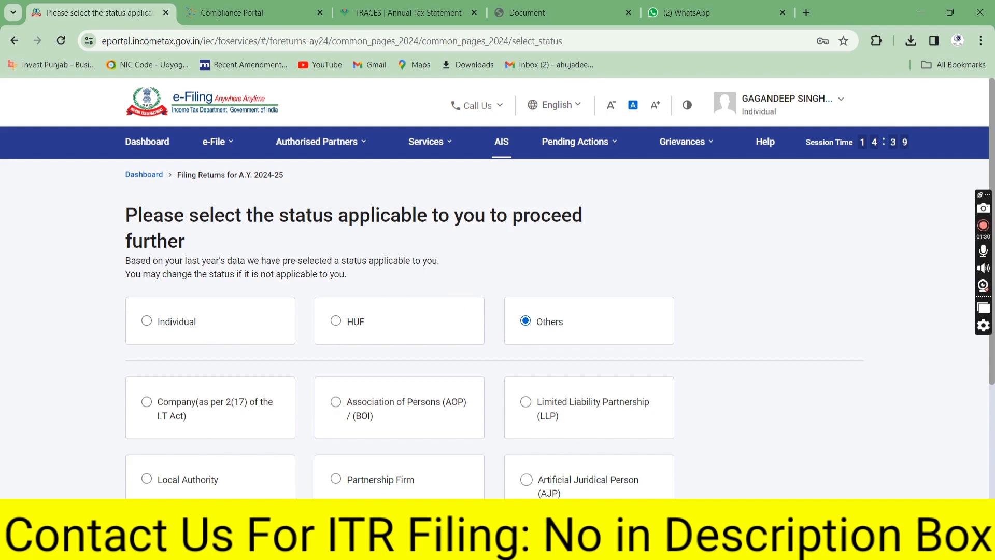
{"action": "scroll", "coordinate": [338, 264], "scroll_direction": "down", "scroll_amount": 2}
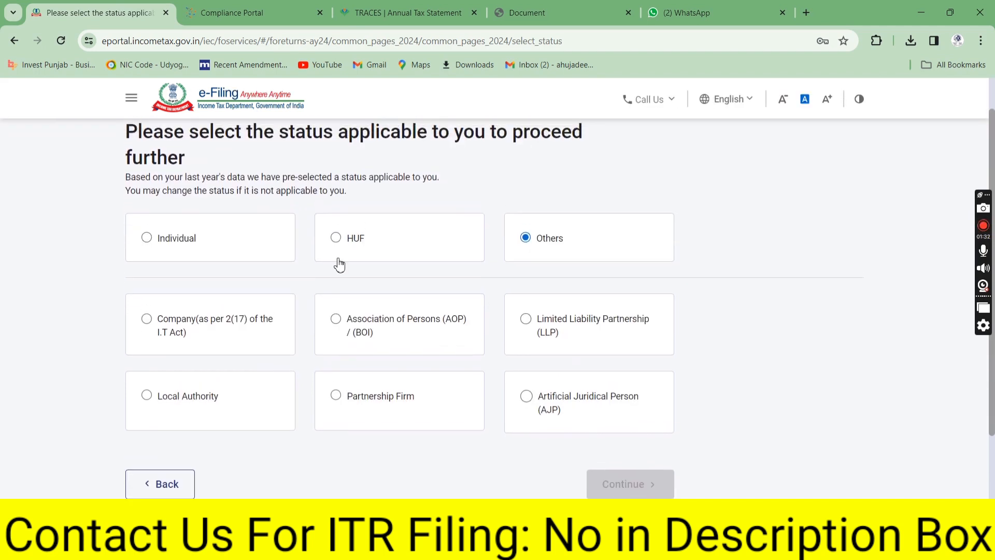
{"action": "left_click", "coordinate": [146, 241]}
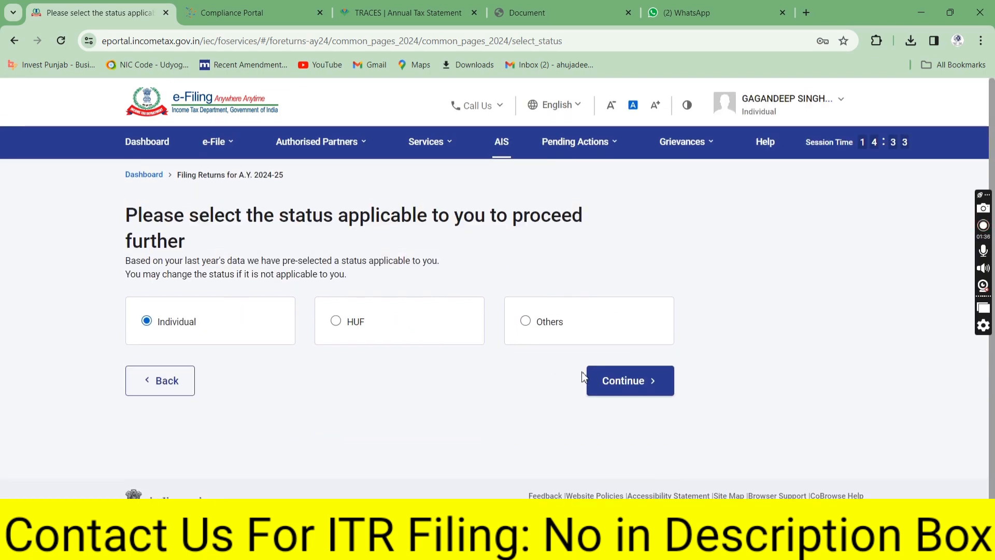
{"action": "left_click", "coordinate": [620, 384]}
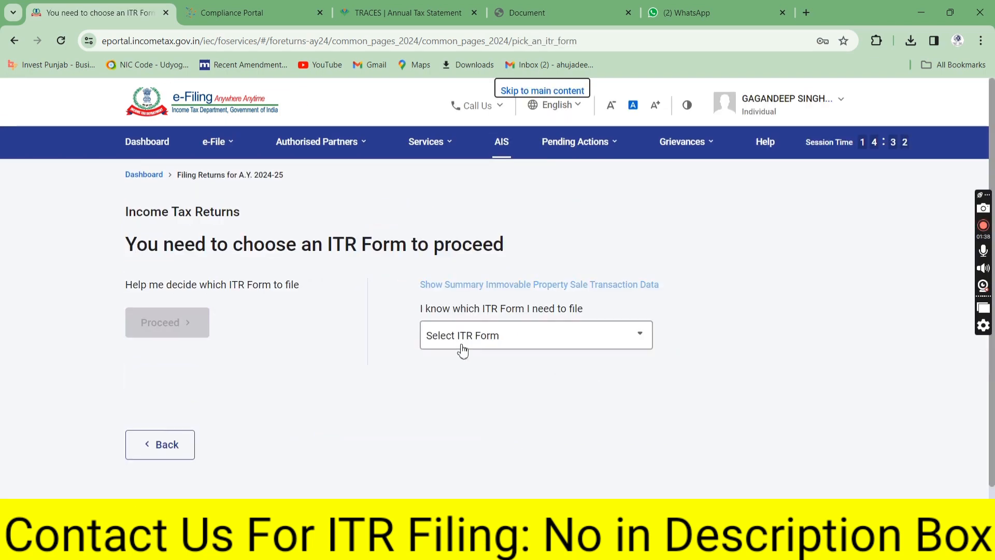
{"action": "left_click", "coordinate": [437, 340]}
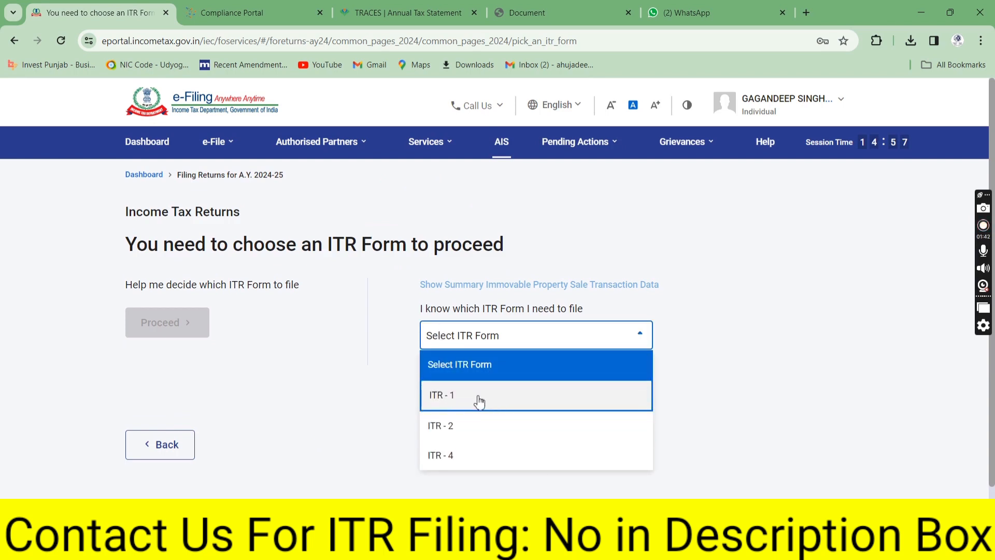
{"action": "left_click", "coordinate": [458, 458]}
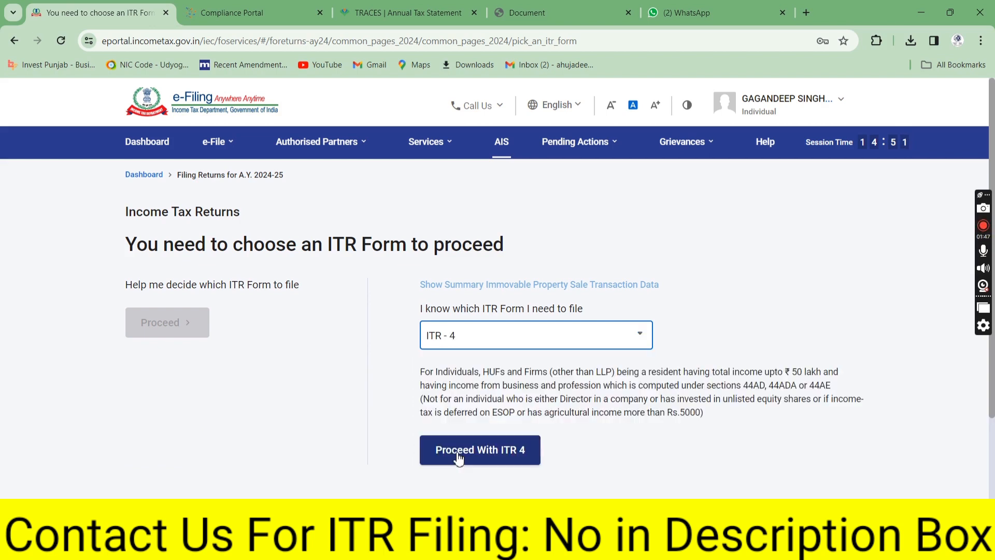
{"action": "left_click", "coordinate": [424, 449]}
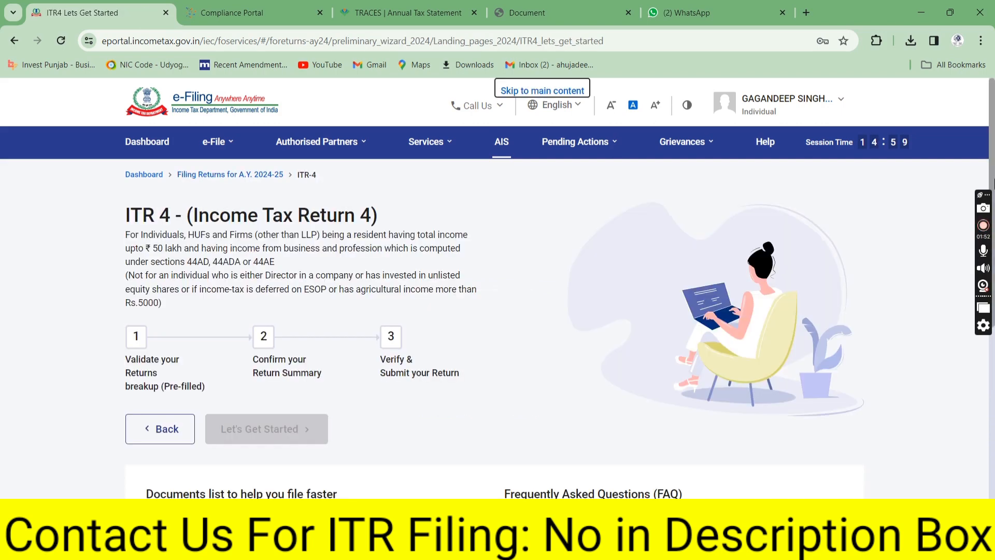
Start the ITR-4, dismiss the pre-fill notice, and open Personal Information from the Return Summary
{"action": "left_click_drag", "start_coordinate": [992, 183], "coordinate": [994, 262]}
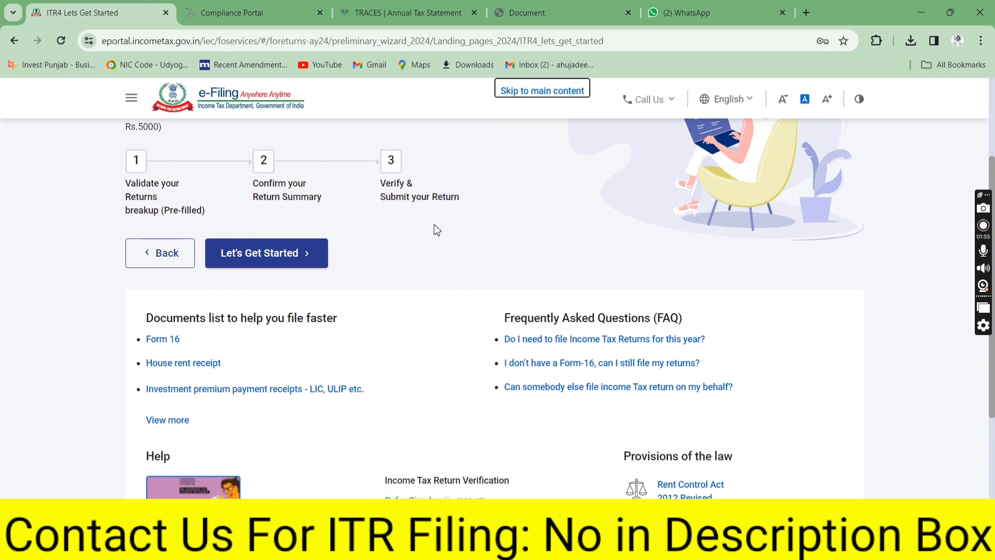
{"action": "left_click", "coordinate": [274, 256]}
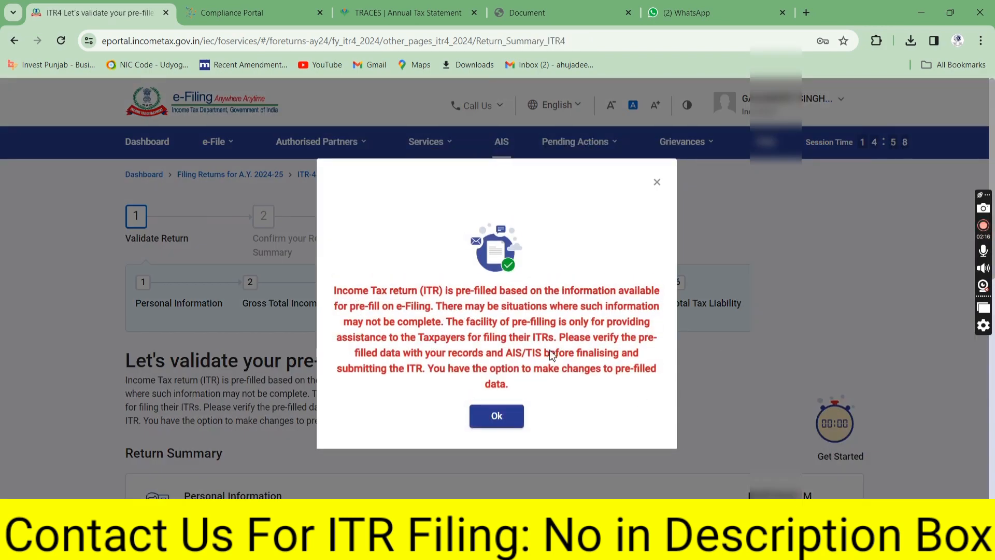
{"action": "left_click", "coordinate": [514, 417]}
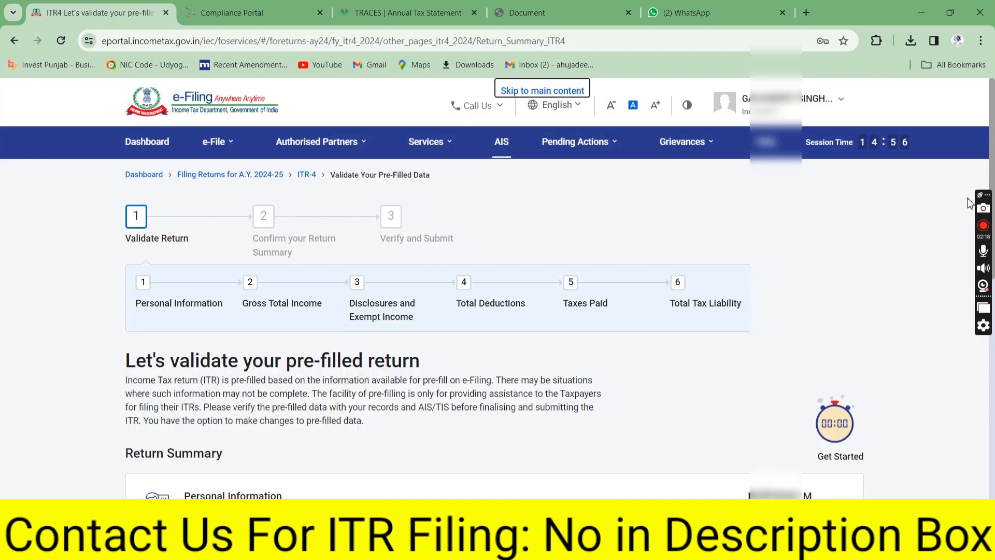
{"action": "left_click_drag", "start_coordinate": [993, 161], "coordinate": [993, 283]}
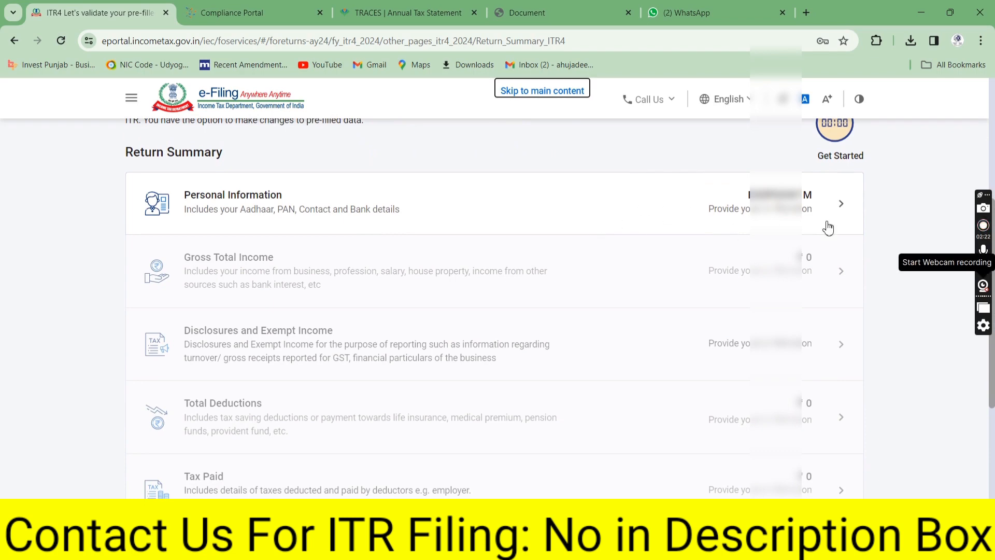
{"action": "left_click", "coordinate": [840, 209]}
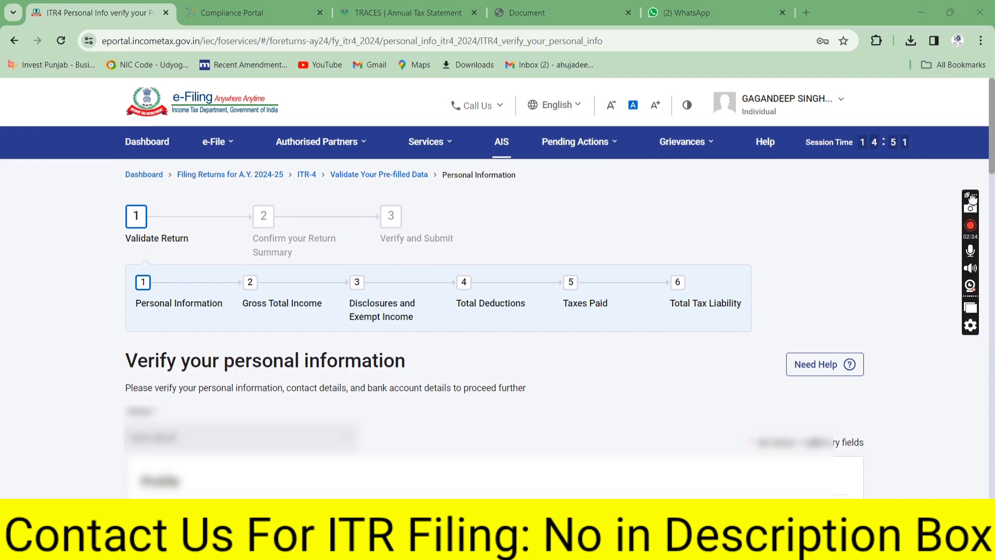
Set Nature of Employment to Others
{"action": "scroll", "coordinate": [991, 179], "scroll_direction": "down", "scroll_amount": 2}
{"action": "scroll", "coordinate": [401, 289], "scroll_direction": "down", "scroll_amount": 10}
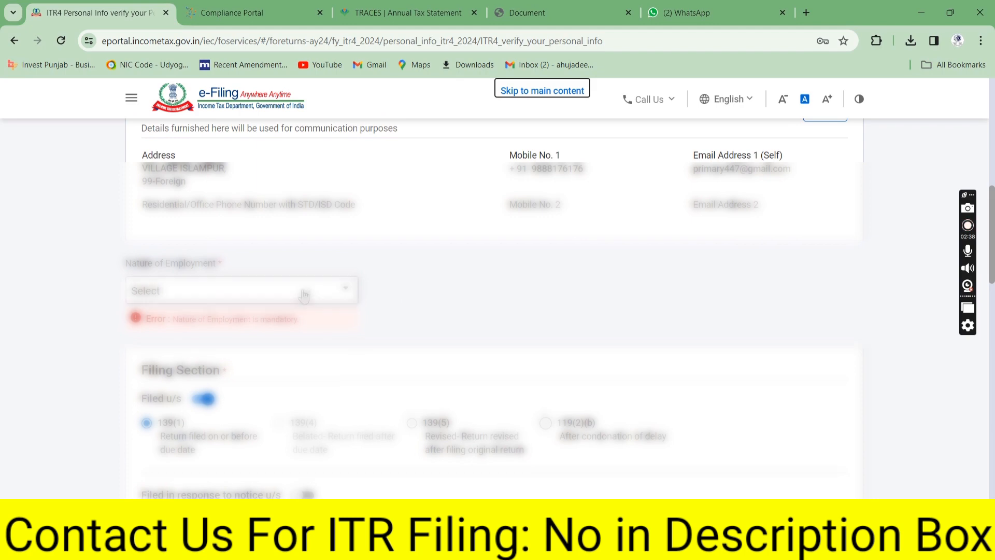
{"action": "left_click", "coordinate": [316, 296]}
{"action": "left_click_drag", "start_coordinate": [354, 329], "coordinate": [358, 424]}
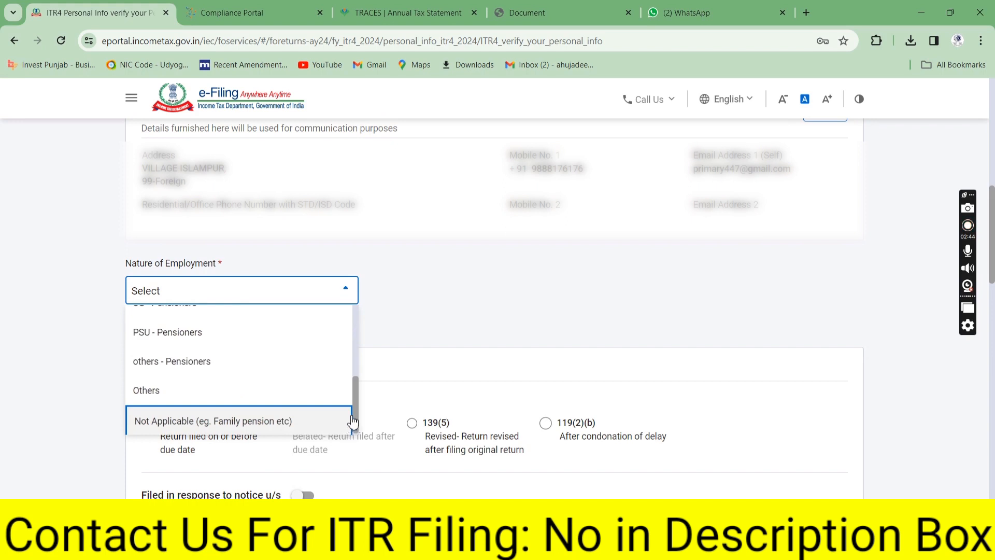
{"action": "left_click_drag", "start_coordinate": [357, 421], "coordinate": [344, 442]}
{"action": "left_click", "coordinate": [260, 402]}
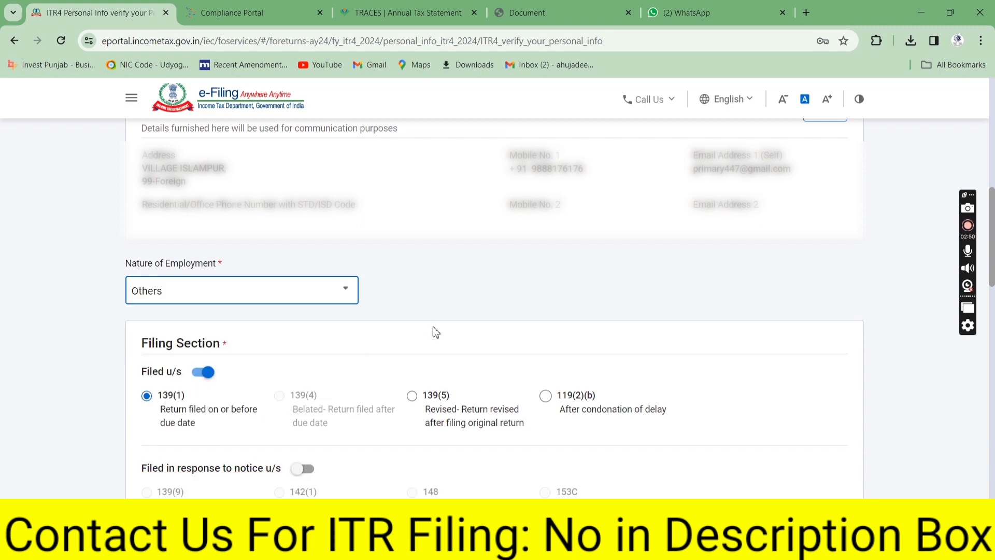
{"action": "left_click", "coordinate": [493, 304]}
Point out the section 139(1) filing description and the filed-in-response-to-notice heading
{"action": "left_click_drag", "start_coordinate": [994, 267], "coordinate": [993, 141]}
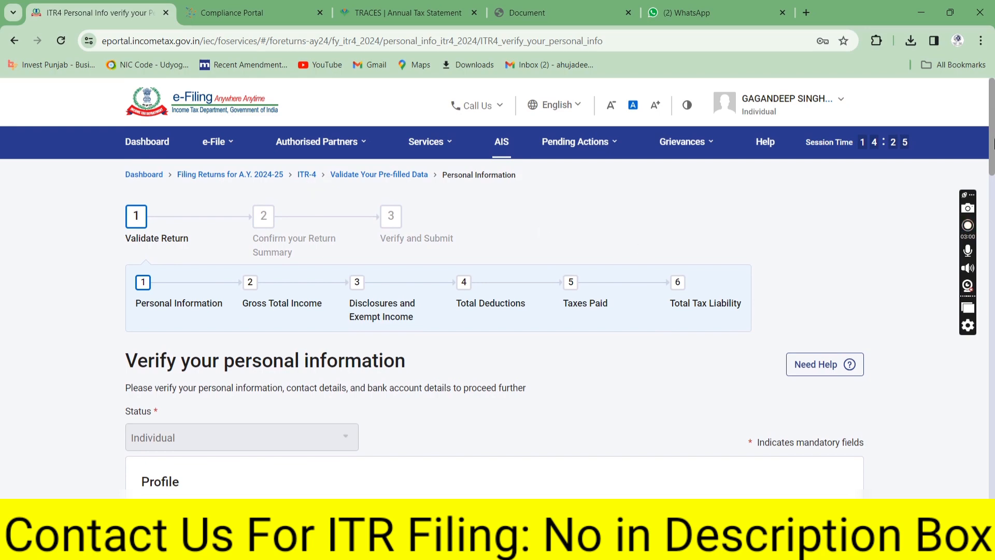
{"action": "left_click_drag", "start_coordinate": [994, 145], "coordinate": [994, 280]}
{"action": "scroll", "coordinate": [810, 282], "scroll_direction": "down", "scroll_amount": 2}
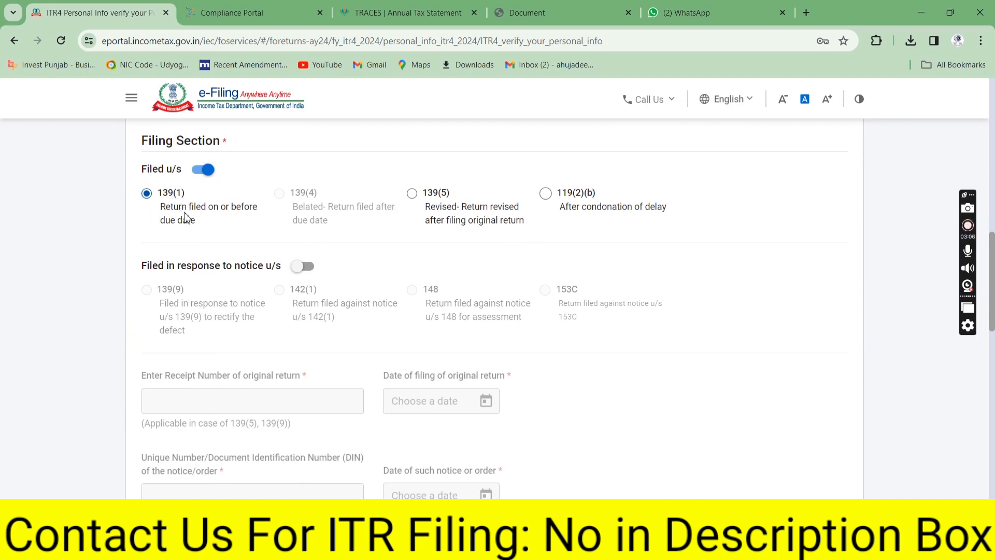
{"action": "left_click_drag", "start_coordinate": [204, 222], "coordinate": [164, 210]}
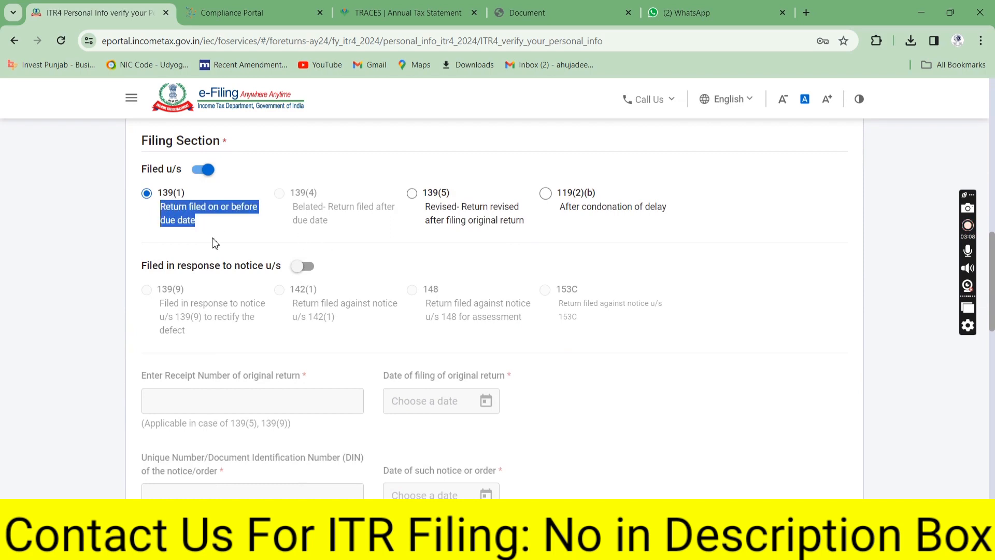
{"action": "left_click_drag", "start_coordinate": [143, 265], "coordinate": [255, 266]}
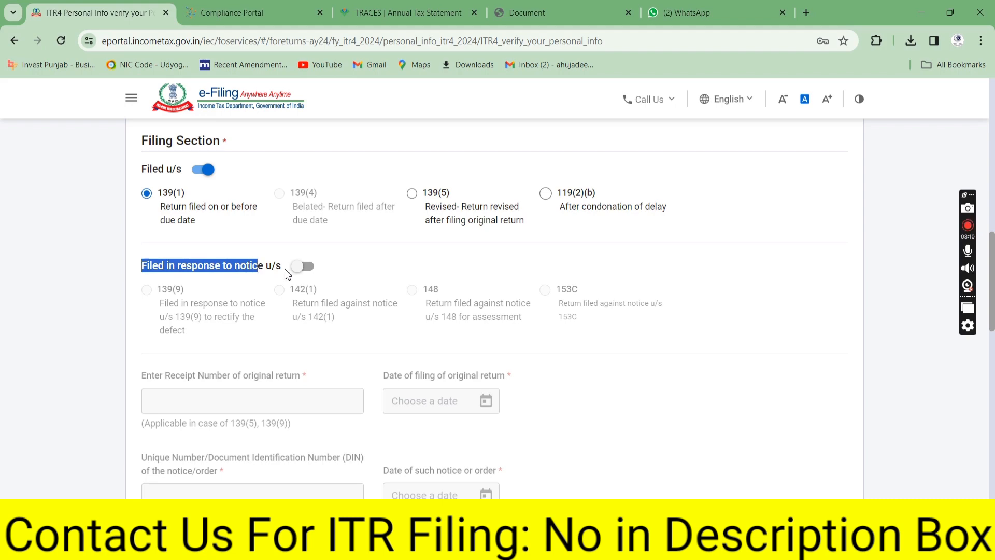
{"action": "scroll", "coordinate": [992, 351], "scroll_direction": "down", "scroll_amount": 5}
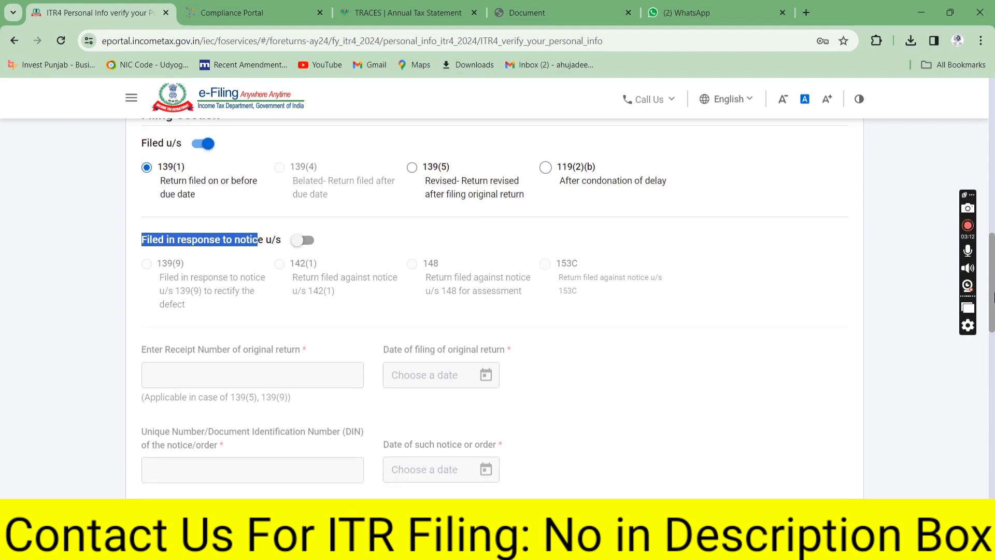
{"action": "scroll", "coordinate": [992, 351], "scroll_direction": "down", "scroll_amount": 2}
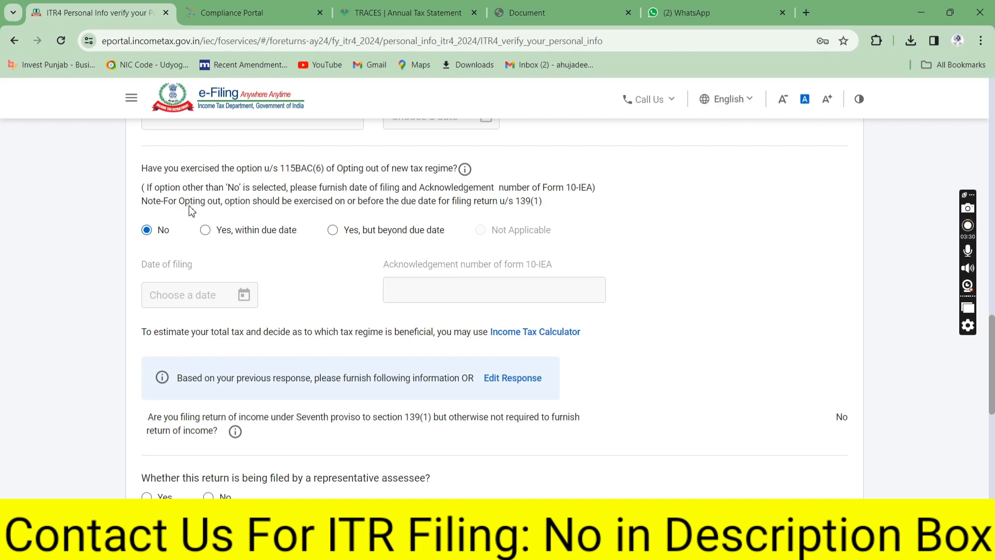
Toggle the 115BAC(6) new-regime opt-out answer to Yes, then back to No
{"action": "left_click", "coordinate": [206, 230]}
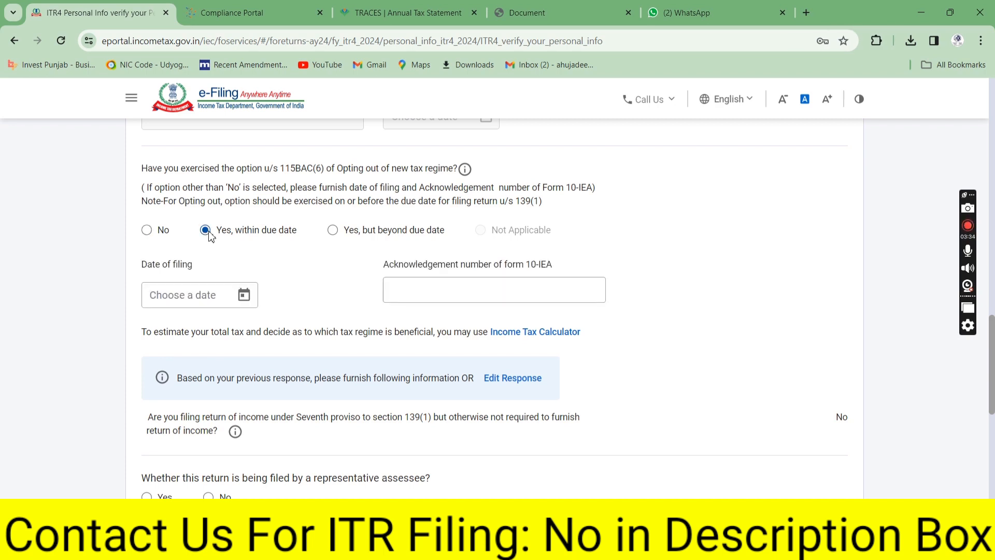
{"action": "left_click", "coordinate": [147, 231]}
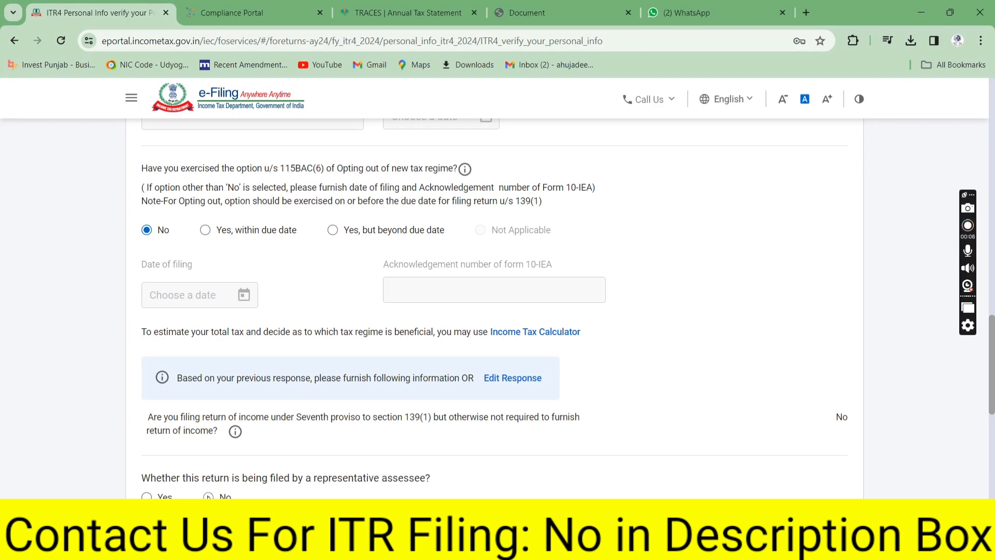
{"action": "left_click_drag", "start_coordinate": [992, 367], "coordinate": [992, 458]}
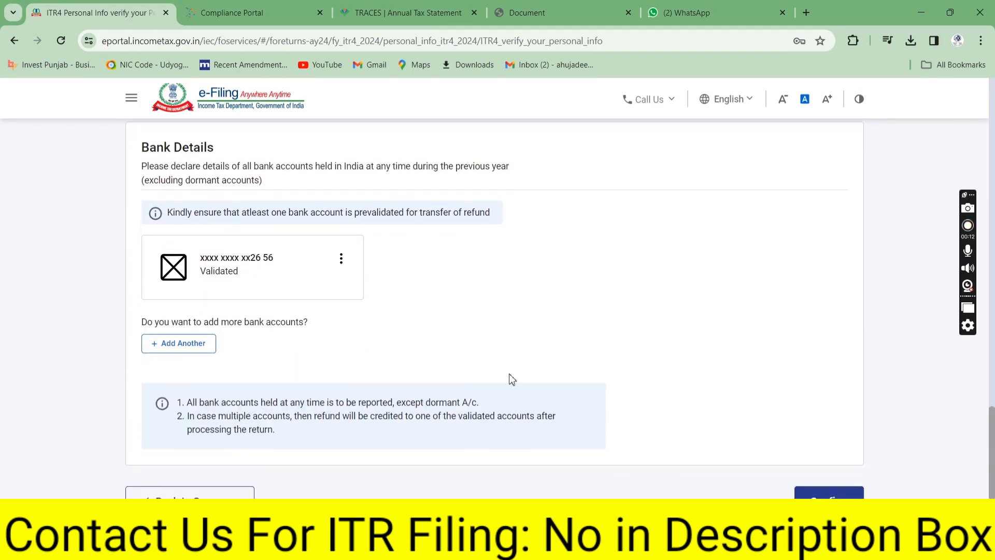
Confirm the personal information and open the Gross Total Income section
{"action": "left_click", "coordinate": [829, 500]}
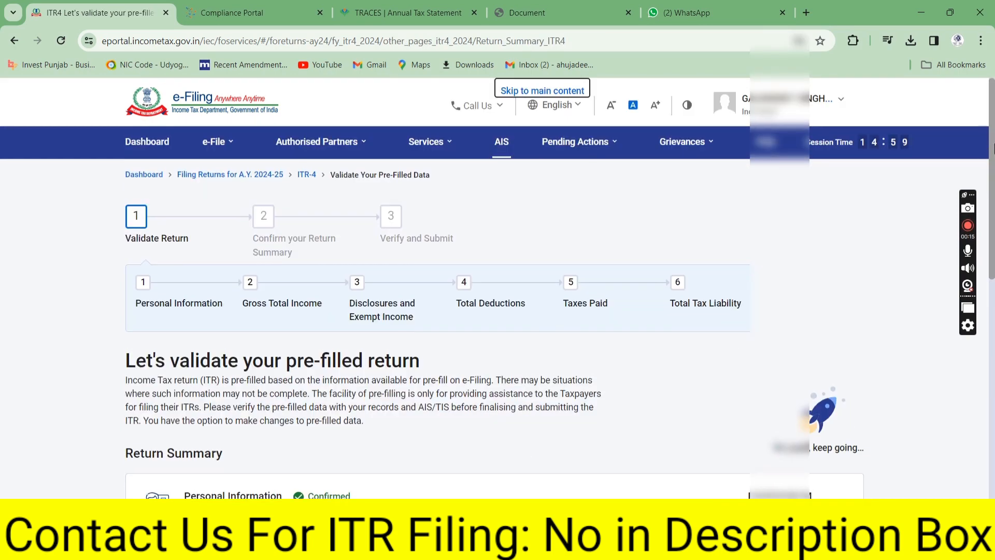
{"action": "scroll", "coordinate": [794, 266], "scroll_direction": "down", "scroll_amount": 7}
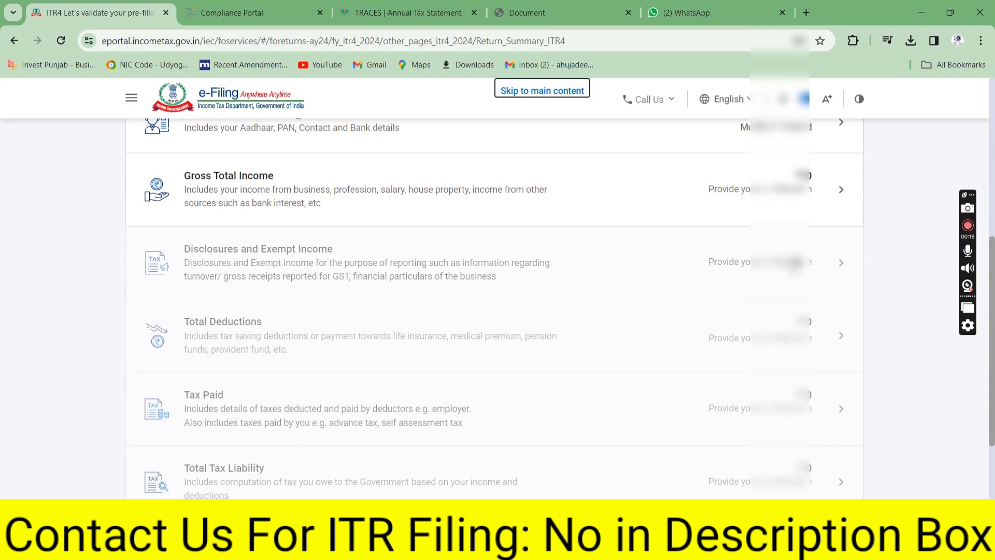
{"action": "left_click", "coordinate": [362, 205]}
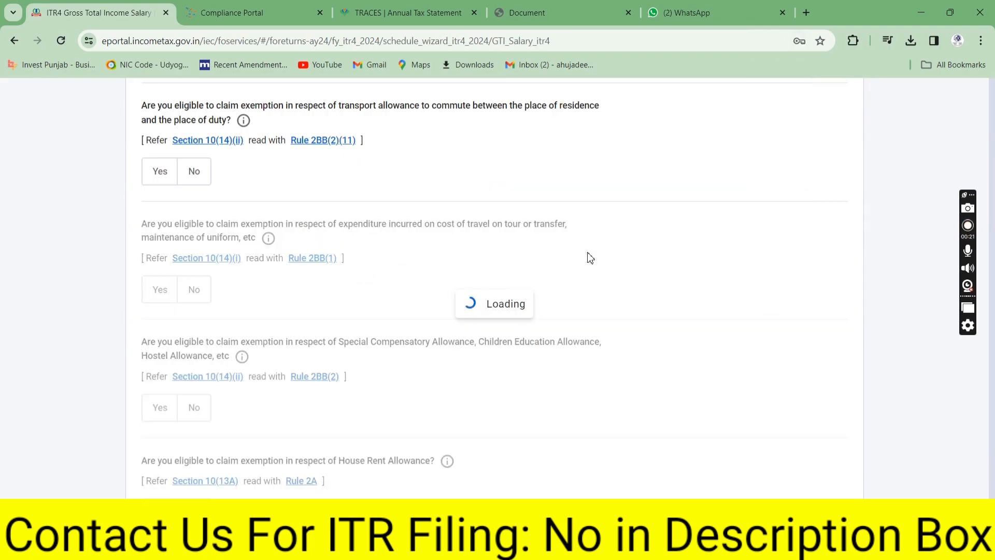
Answer No to the travel, transport allowance and other salary exemption questions, then continue
{"action": "left_click_drag", "start_coordinate": [993, 290], "coordinate": [993, 371]}
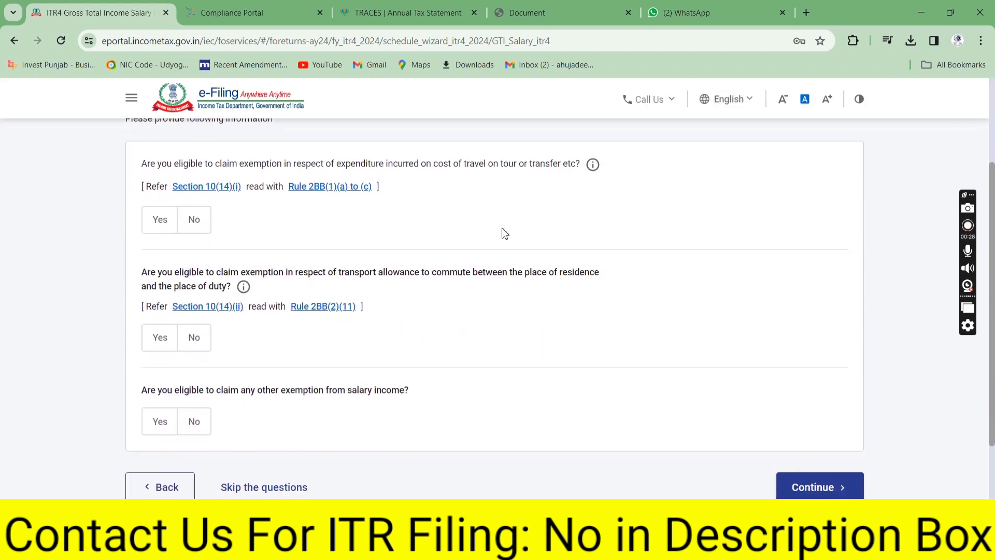
{"action": "left_click", "coordinate": [200, 220]}
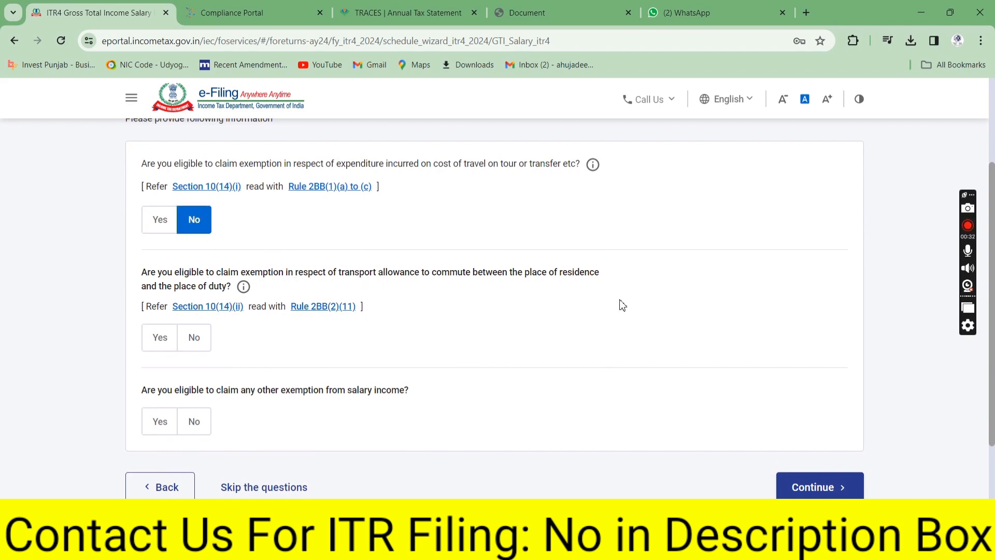
{"action": "left_click", "coordinate": [201, 350]}
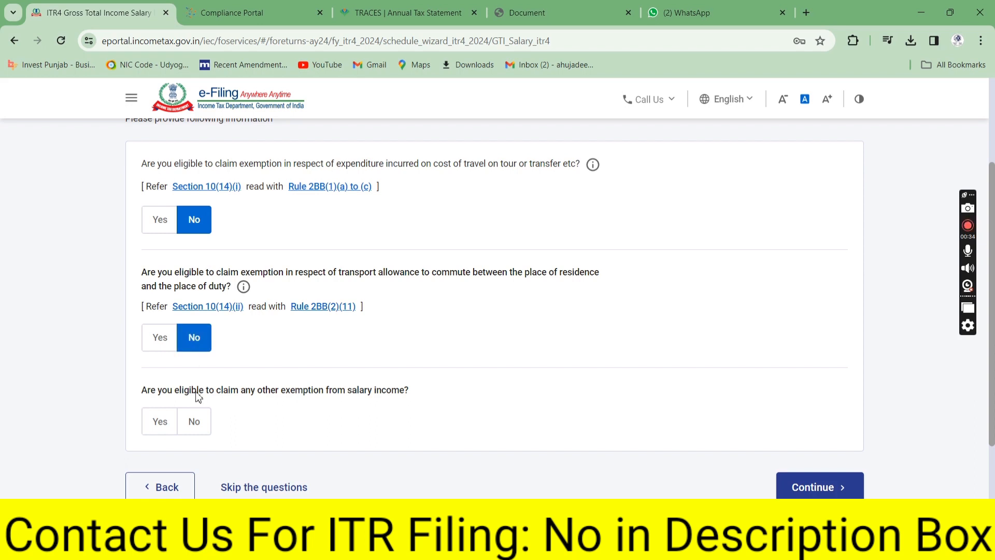
{"action": "left_click", "coordinate": [199, 432]}
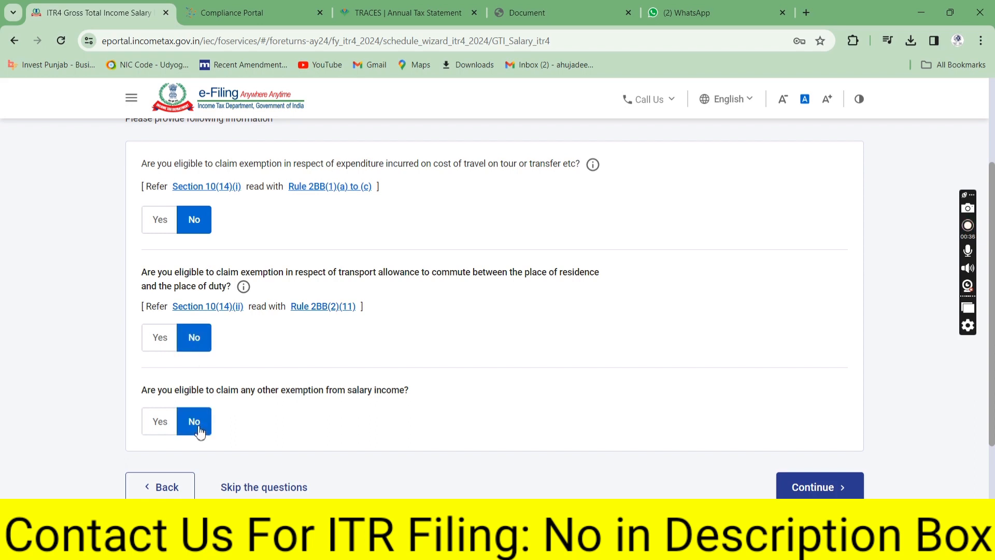
{"action": "left_click", "coordinate": [820, 487]}
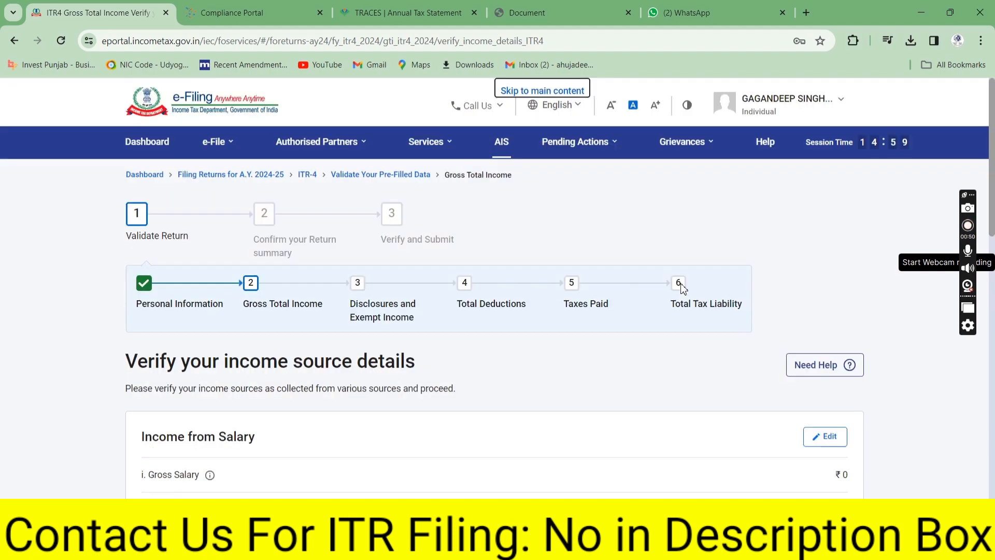
{"action": "scroll", "coordinate": [993, 392], "scroll_direction": "down", "scroll_amount": 7}
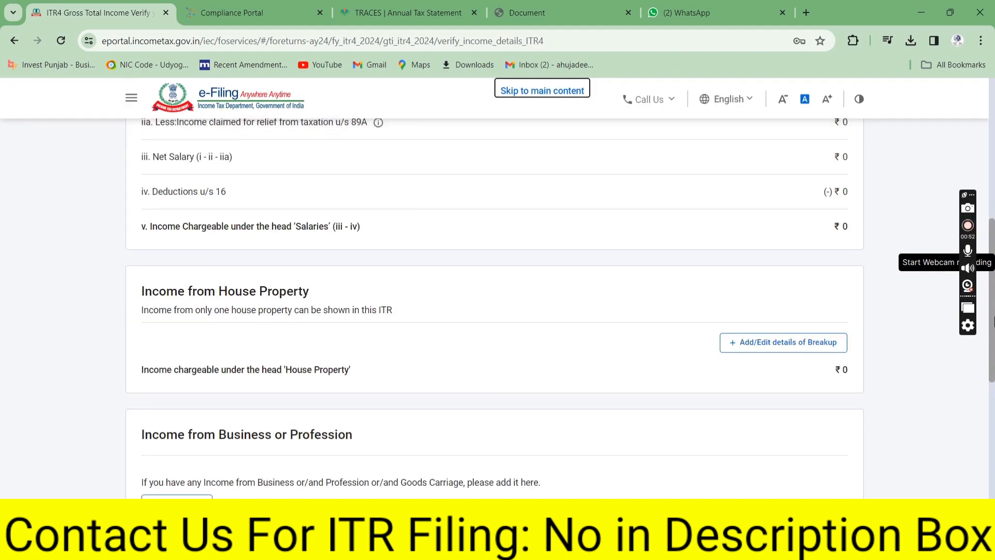
{"action": "scroll", "coordinate": [993, 393], "scroll_direction": "up", "scroll_amount": 2}
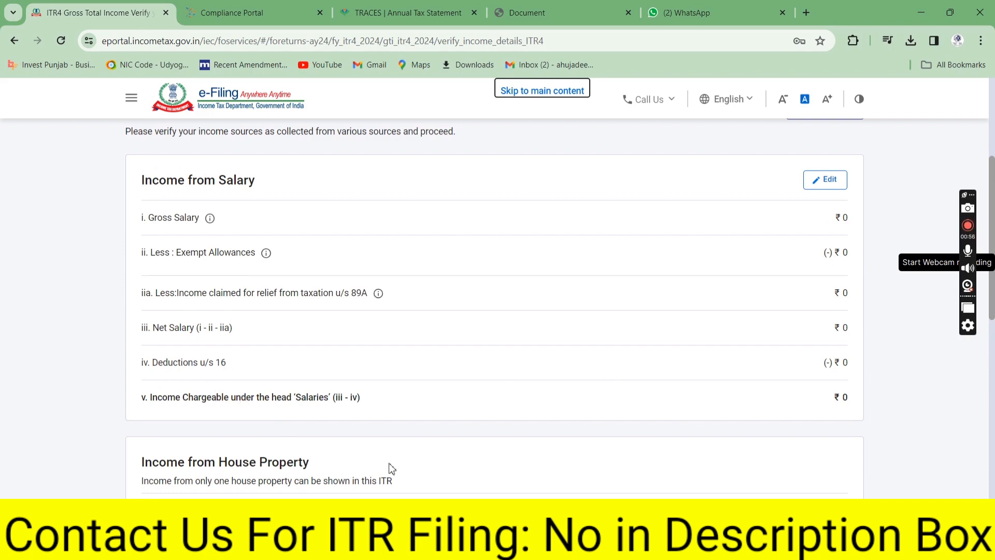
{"action": "scroll", "coordinate": [993, 282], "scroll_direction": "down", "scroll_amount": 3}
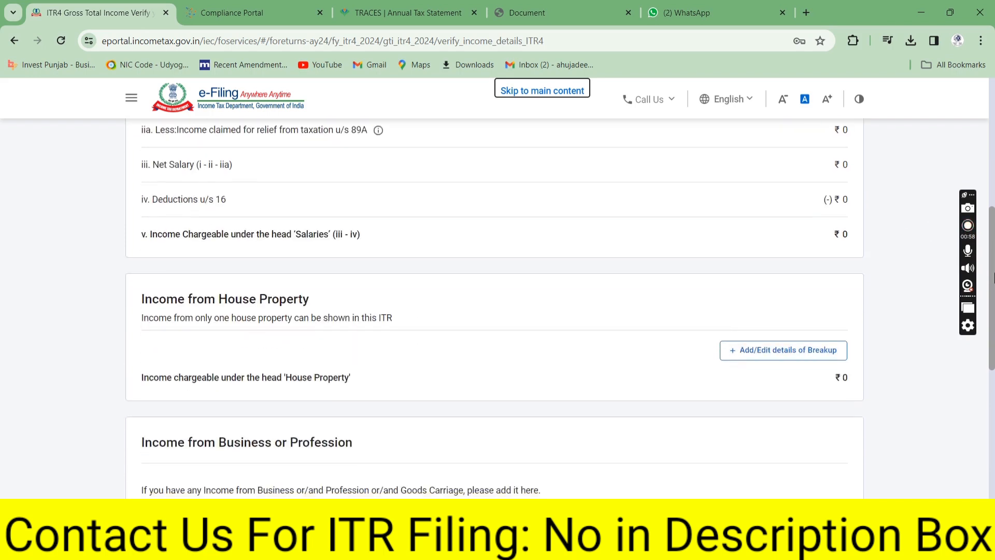
{"action": "scroll", "coordinate": [994, 282], "scroll_direction": "down", "scroll_amount": 3}
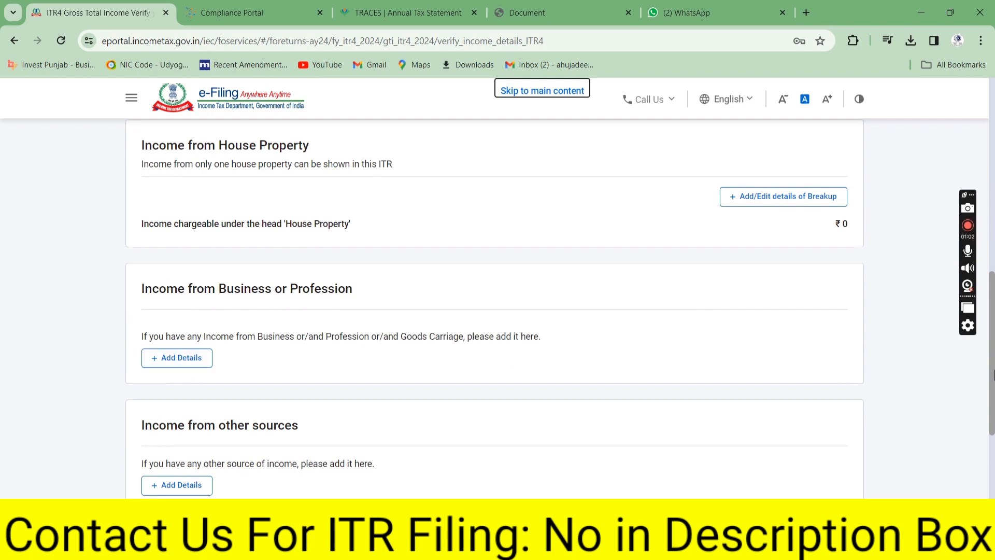
{"action": "scroll", "coordinate": [994, 279], "scroll_direction": "up", "scroll_amount": 4}
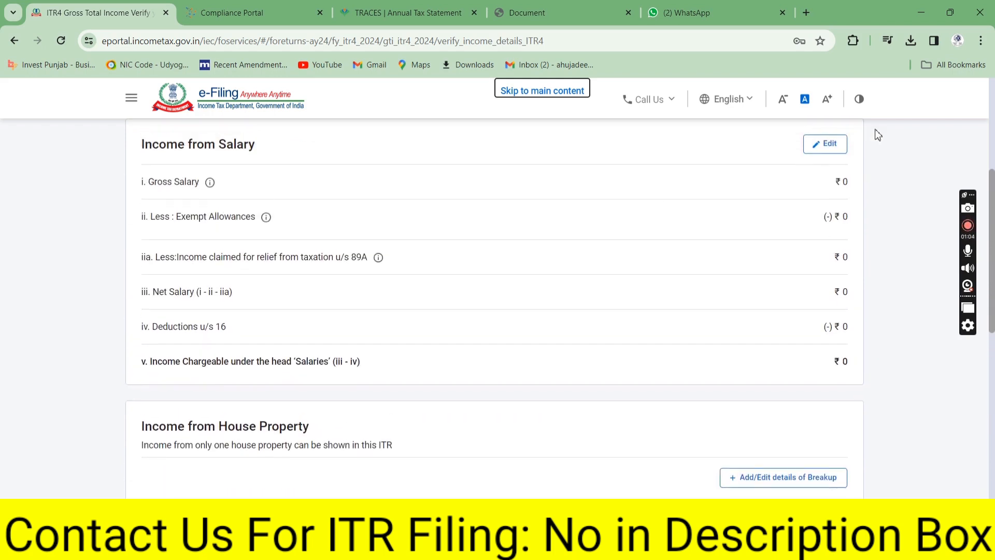
{"action": "left_click", "coordinate": [833, 153]}
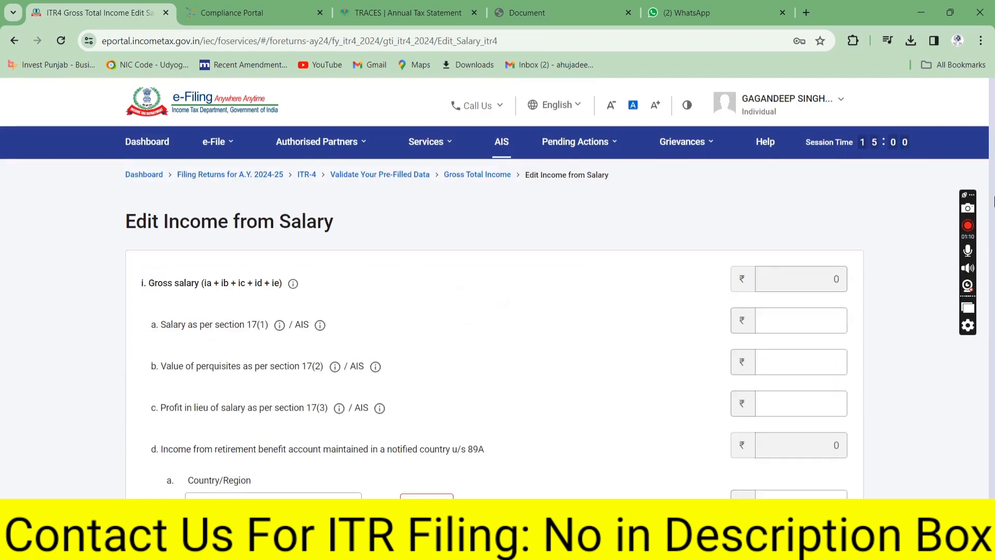
{"action": "left_click", "coordinate": [786, 323]}
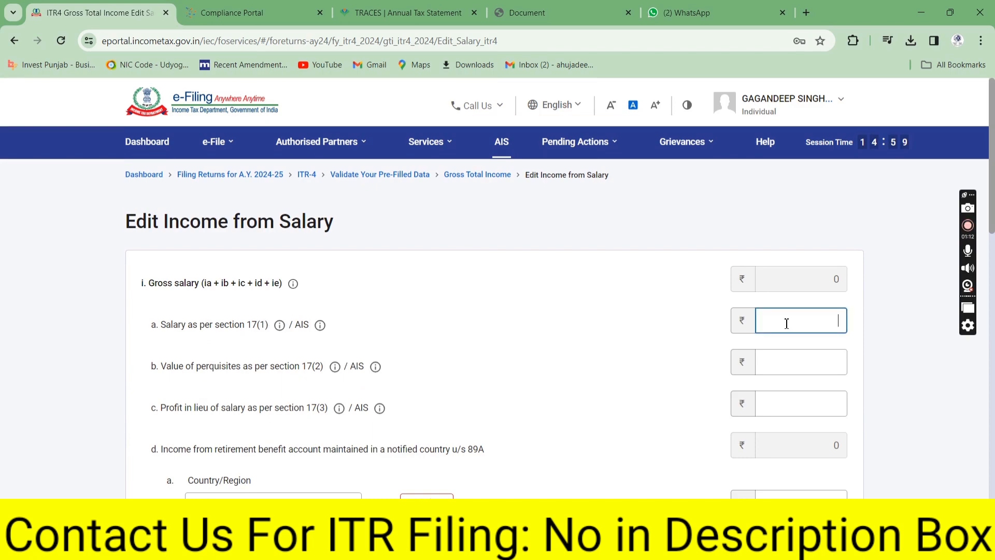
{"action": "left_click_drag", "start_coordinate": [993, 181], "coordinate": [992, 242]}
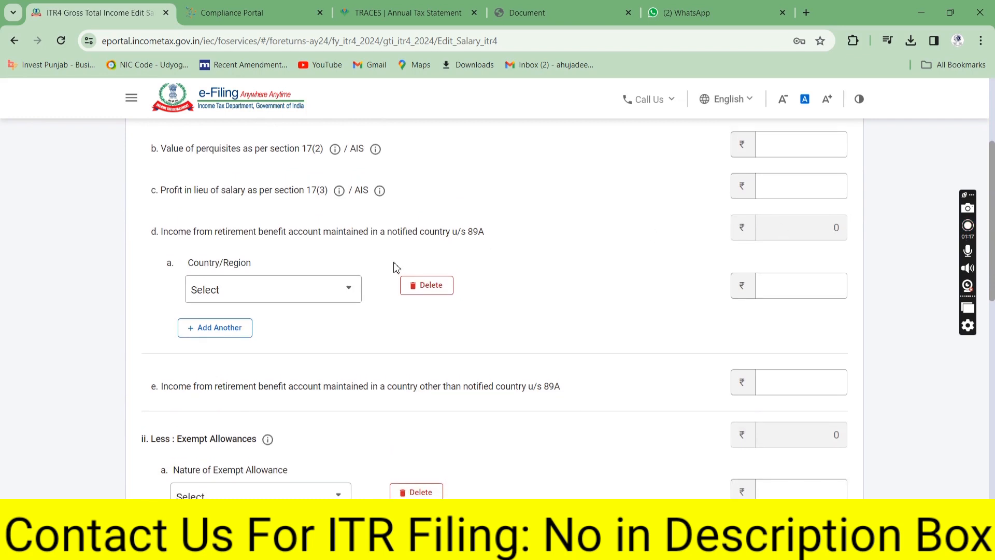
{"action": "left_click", "coordinate": [332, 294]}
{"action": "left_click", "coordinate": [454, 366]}
{"action": "left_click_drag", "start_coordinate": [993, 264], "coordinate": [992, 493]}
{"action": "left_click", "coordinate": [150, 358]}
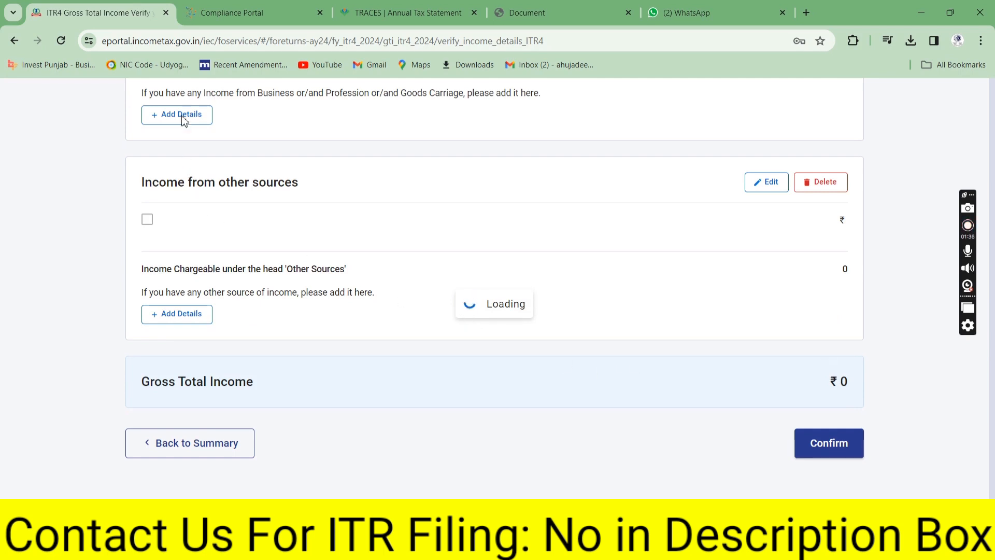
{"action": "left_click_drag", "start_coordinate": [993, 182], "coordinate": [994, 386]}
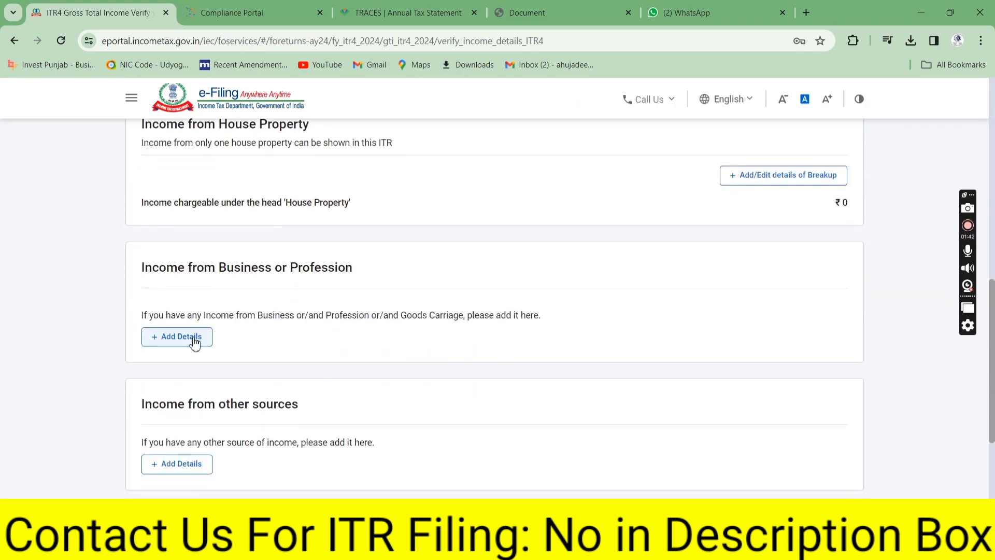
Start adding business or profession income and clear the Name of Business field
{"action": "left_click", "coordinate": [171, 337]}
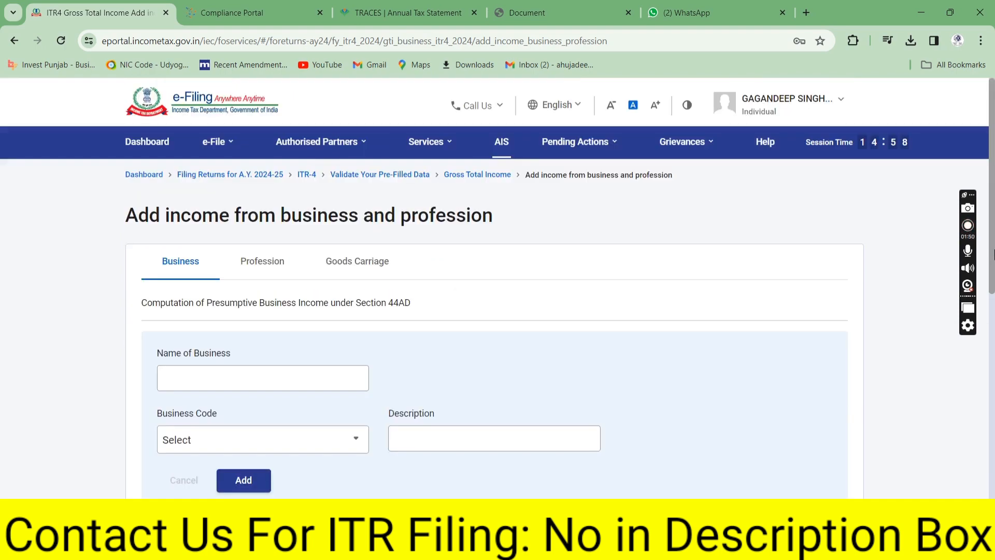
{"action": "scroll", "coordinate": [992, 253], "scroll_direction": "down", "scroll_amount": 4}
{"action": "left_click", "coordinate": [205, 169]}
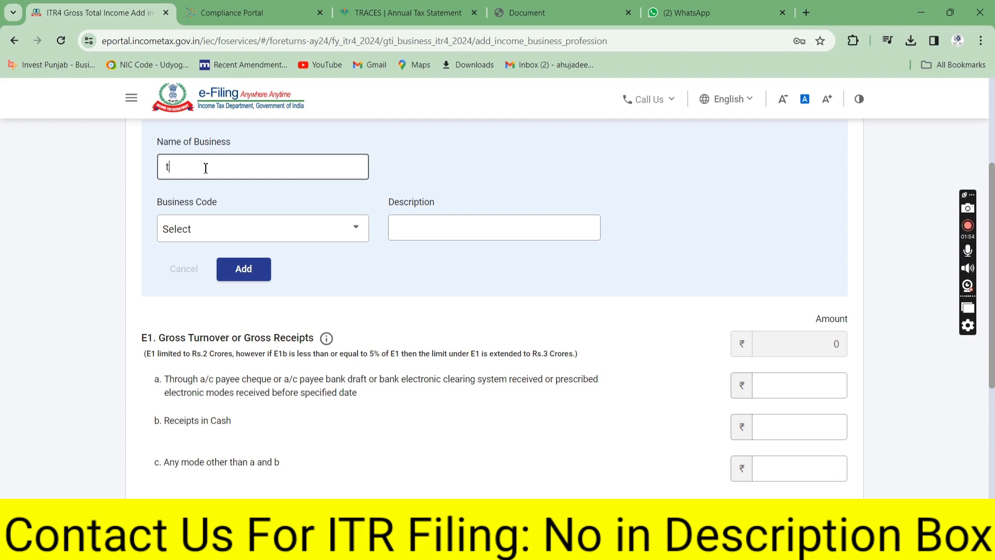
{"action": "key", "text": "BackSpace"}
Copy the business name from last year's filed return PDF into Name of Business
{"action": "left_click", "coordinate": [558, 7]}
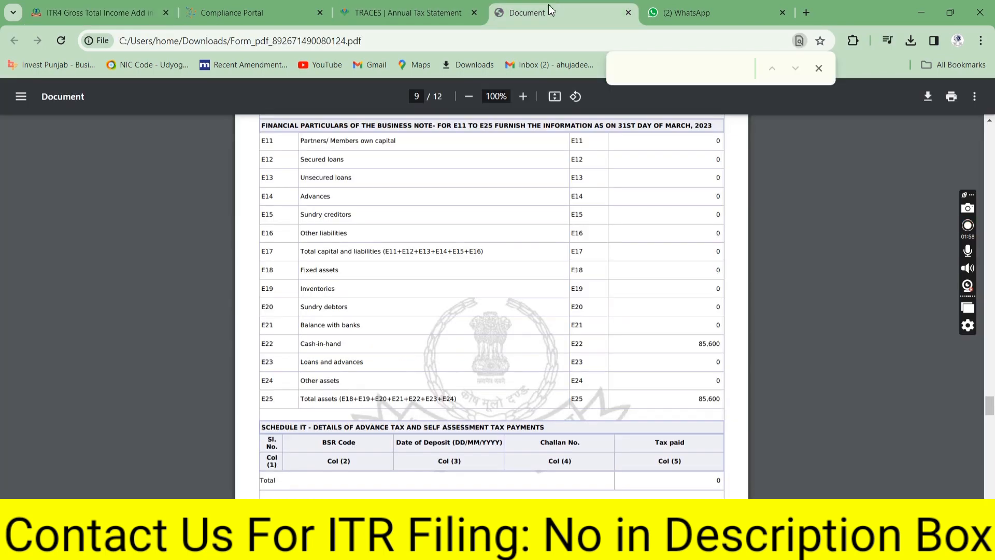
{"action": "left_click_drag", "start_coordinate": [990, 406], "coordinate": [991, 374]}
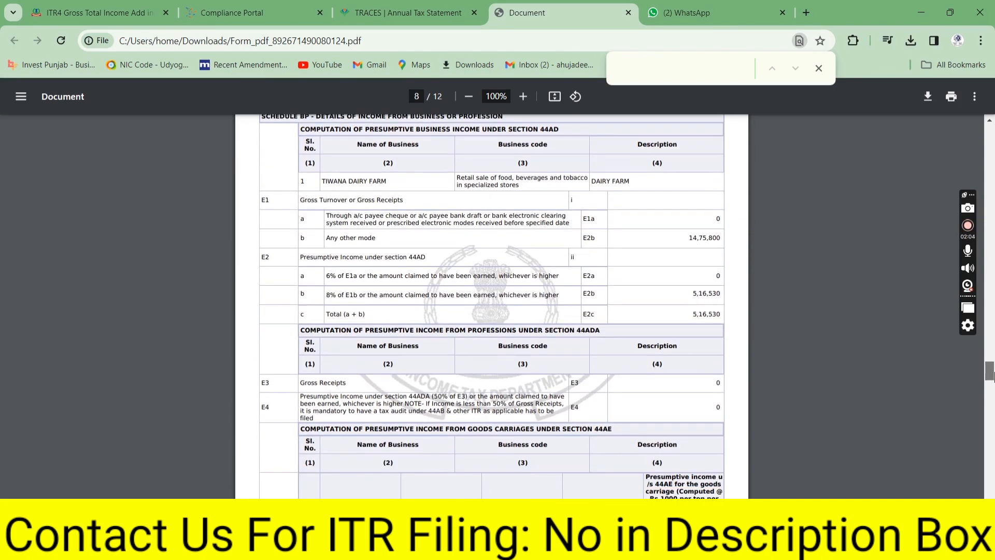
{"action": "left_click_drag", "start_coordinate": [390, 184], "coordinate": [324, 183]}
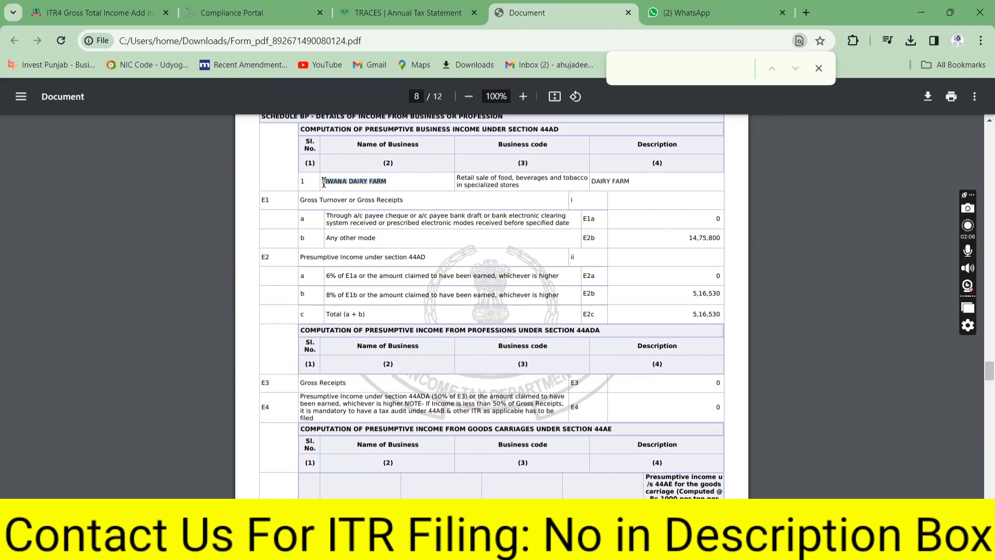
{"action": "key", "text": "ctrl+c"}
{"action": "left_click", "coordinate": [93, 13]}
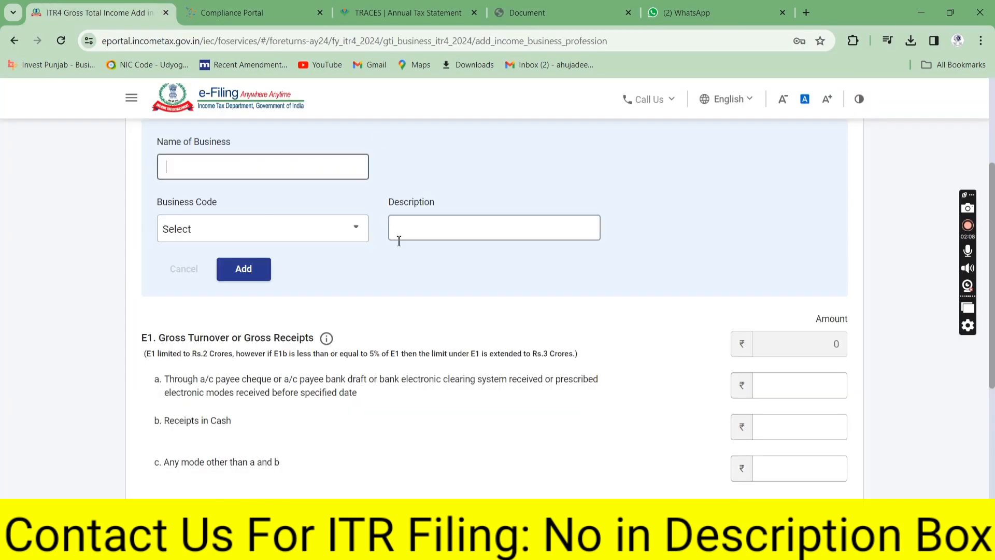
{"action": "left_click", "coordinate": [252, 180]}
{"action": "key", "text": "ctrl+v"}
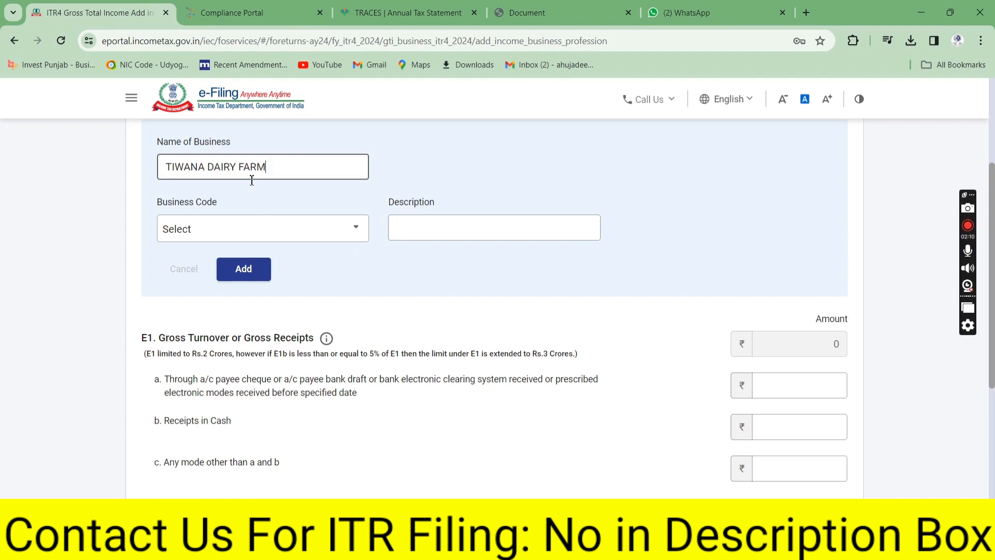
Keep the TRACES session from expiring, then return to the business form
{"action": "left_click", "coordinate": [253, 231]}
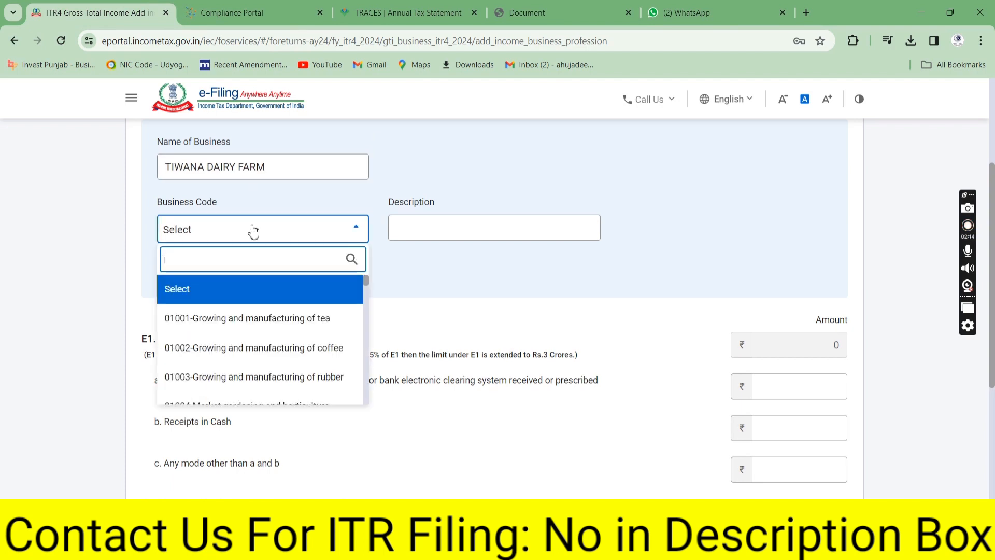
{"action": "mouse_move", "coordinate": [395, 7]}
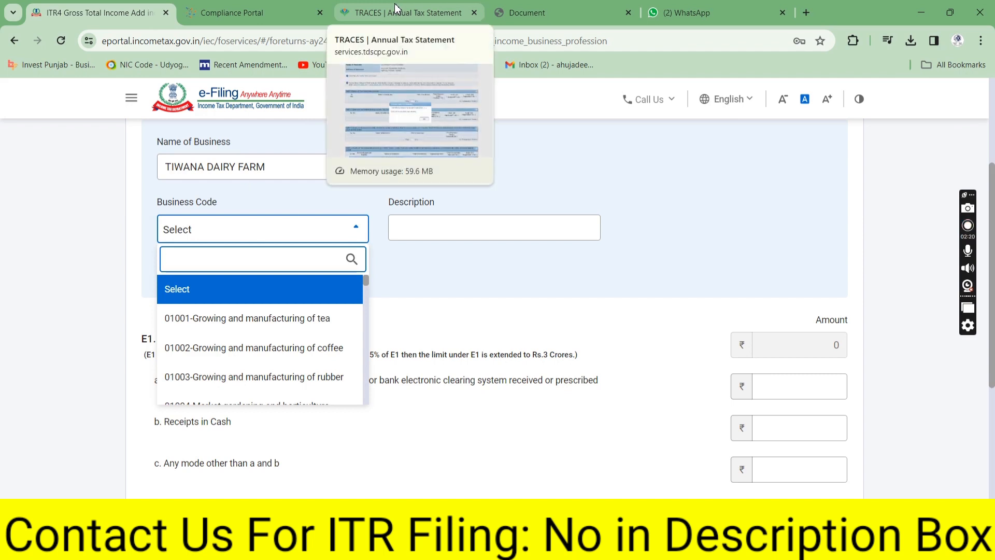
{"action": "left_click", "coordinate": [397, 8]}
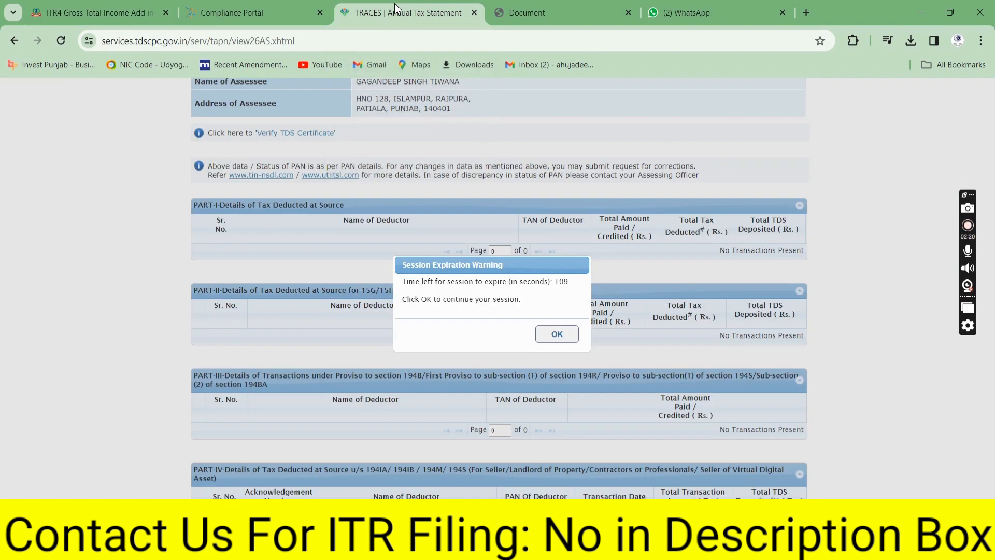
{"action": "left_click", "coordinate": [557, 335]}
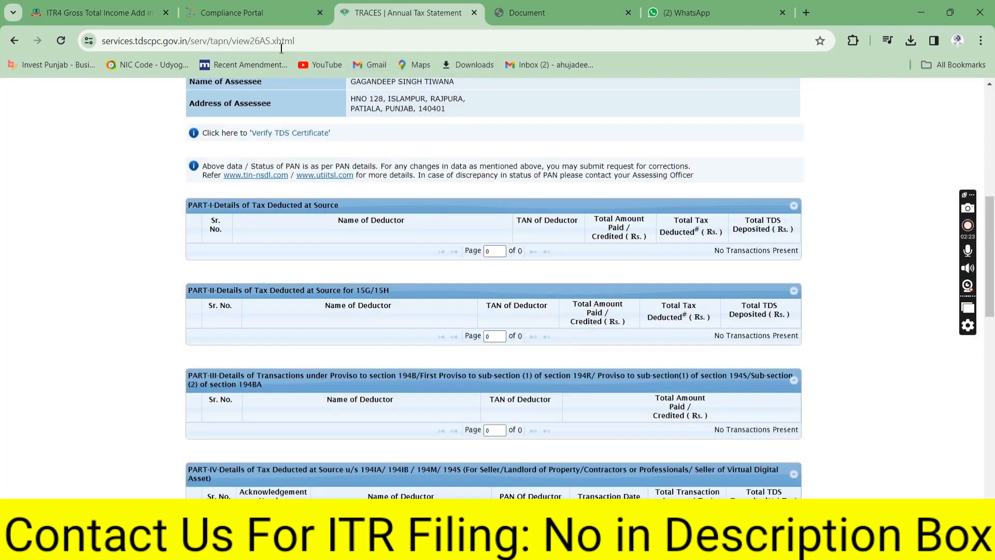
{"action": "left_click", "coordinate": [518, 11]}
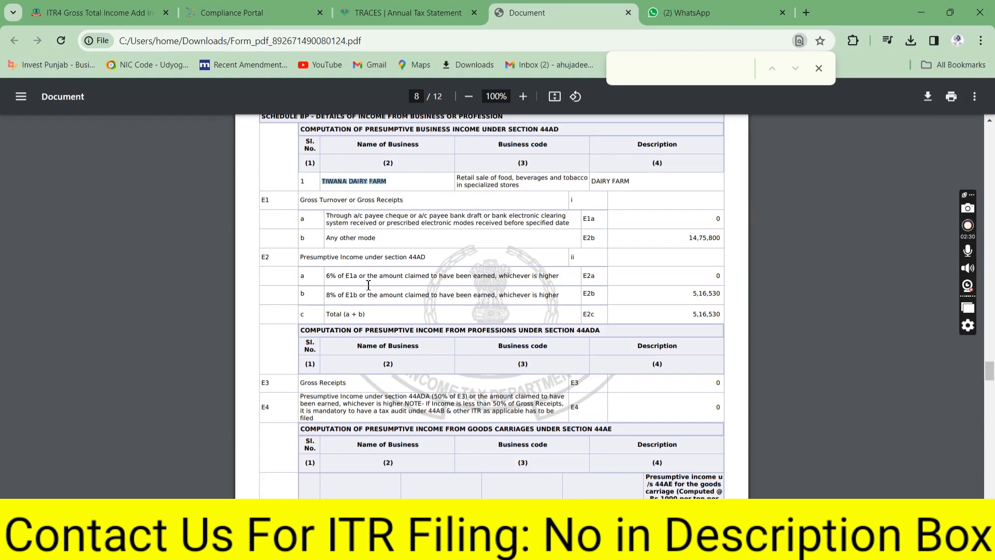
{"action": "left_click", "coordinate": [76, 5]}
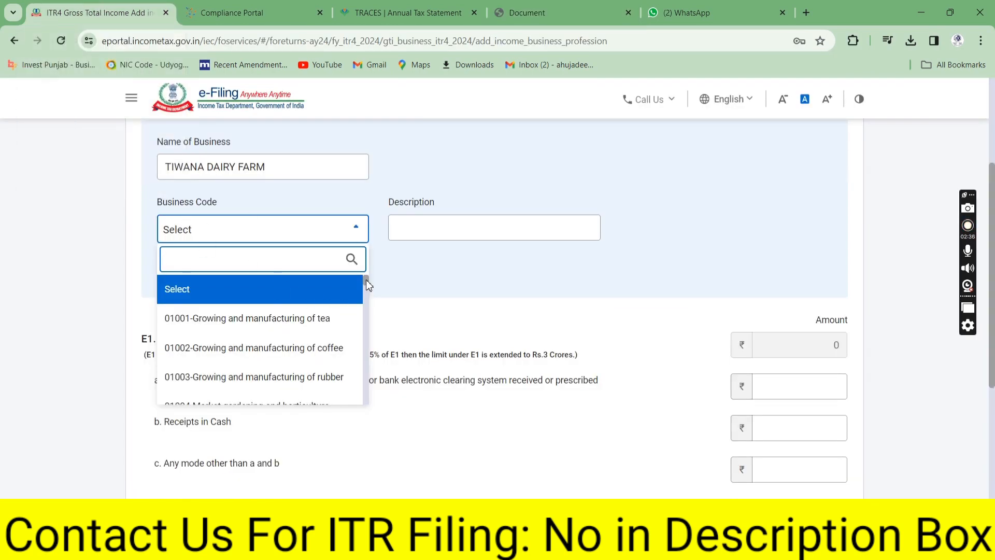
Search 'DAIR', pick business code 04005-Manufacture of dairy products, and add the business
{"action": "type", "text": "DAIRY"}
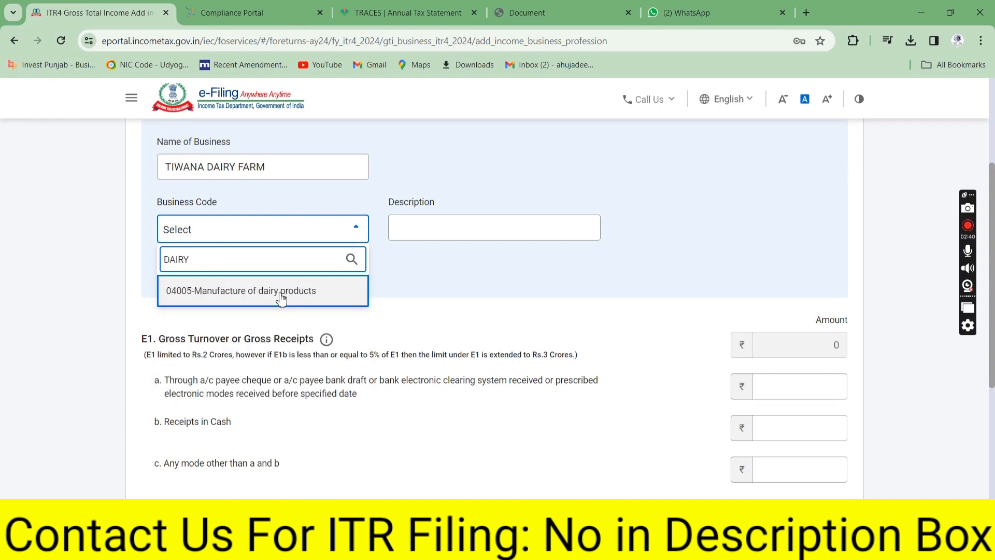
{"action": "left_click", "coordinate": [281, 299]}
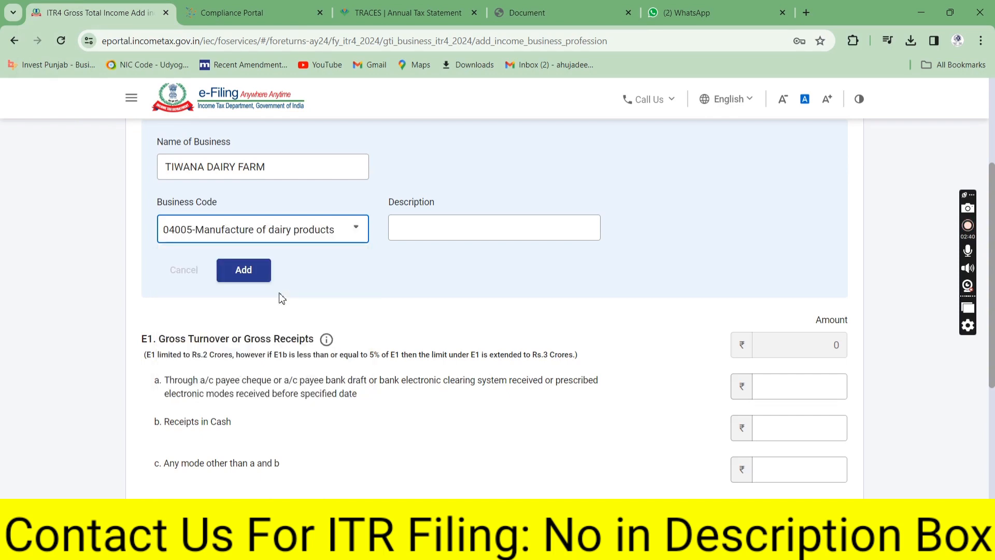
{"action": "left_click", "coordinate": [254, 274]}
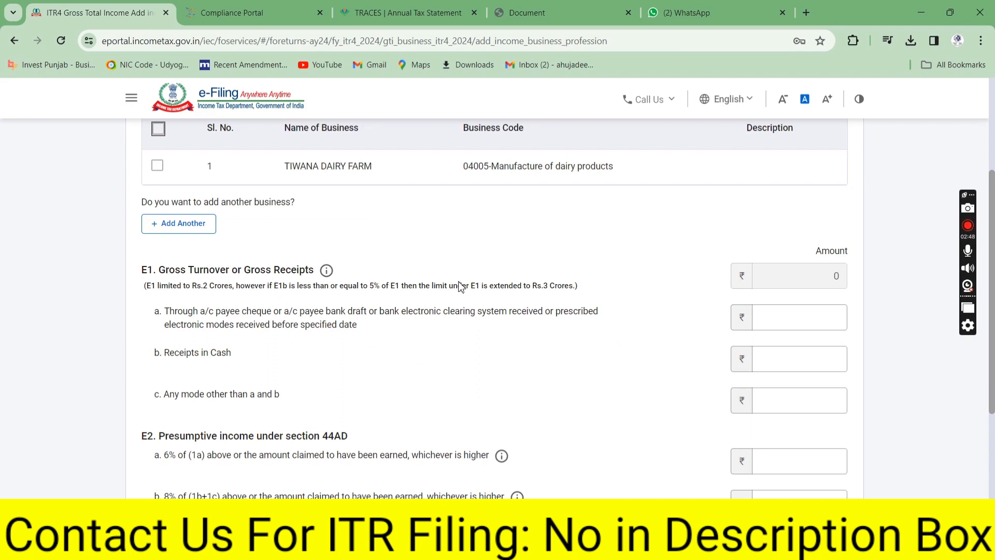
{"action": "left_click", "coordinate": [826, 310]}
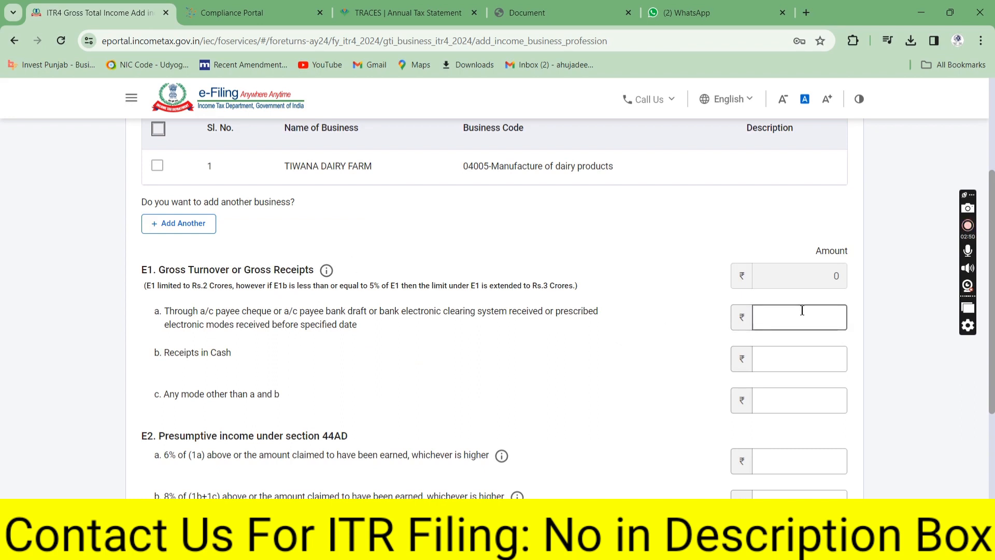
Enter ₹17,80,250 cash receipts (E1b) and ₹6,38,146 presumptive income at 8% (E2b), then add it
{"action": "left_click", "coordinate": [239, 356]}
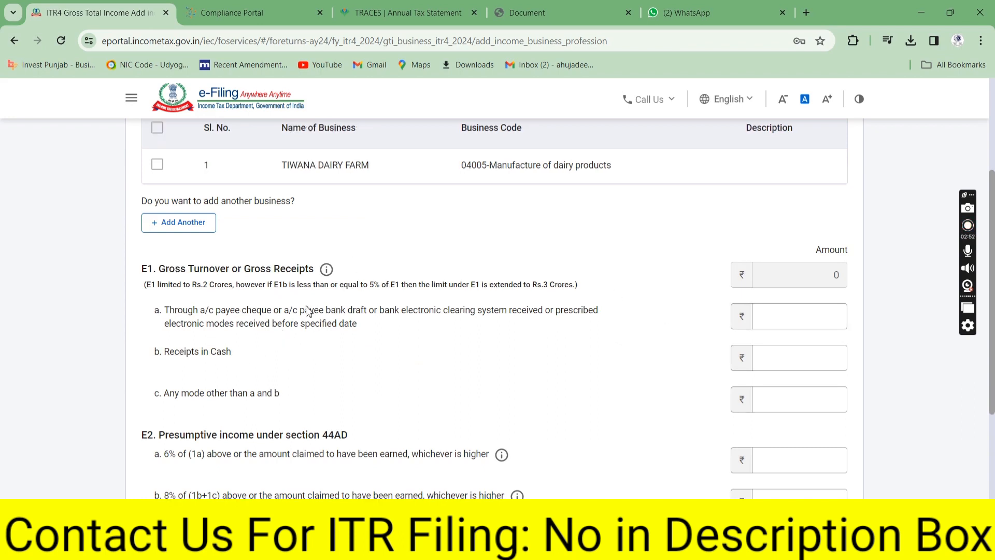
{"action": "left_click", "coordinate": [812, 364]}
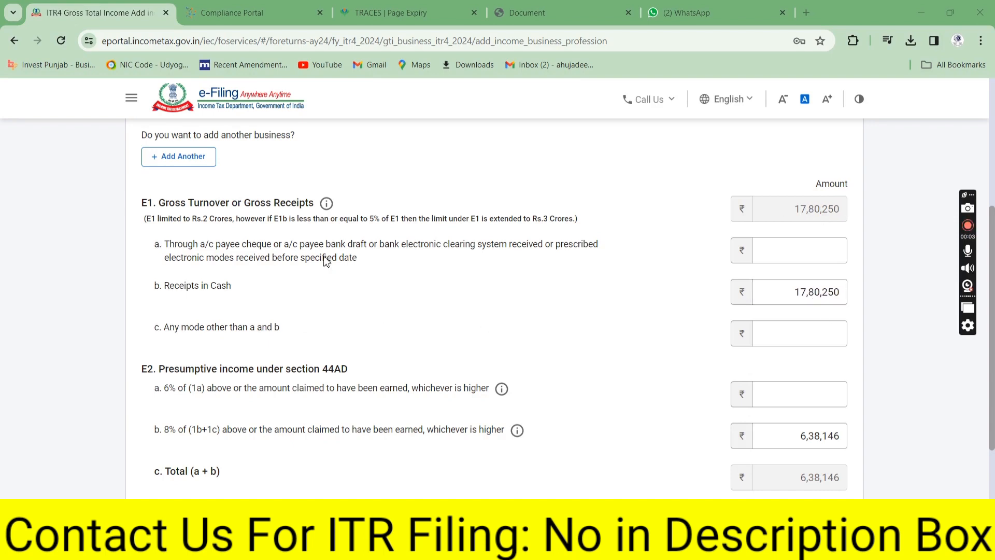
{"action": "left_click_drag", "start_coordinate": [367, 259], "coordinate": [251, 244]}
{"action": "left_click", "coordinate": [640, 242]}
{"action": "left_click", "coordinate": [785, 293]}
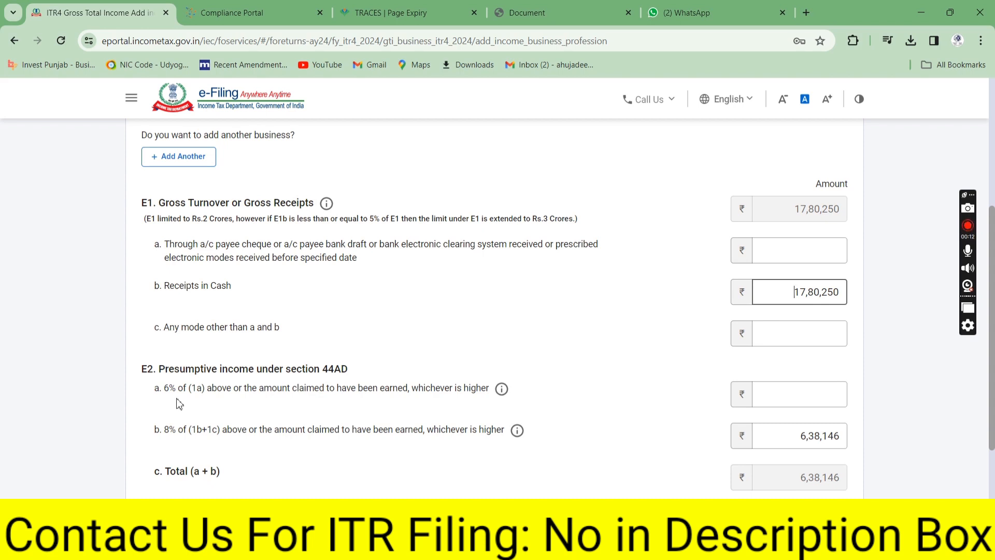
{"action": "left_click_drag", "start_coordinate": [176, 389], "coordinate": [166, 394]}
{"action": "left_click_drag", "start_coordinate": [176, 434], "coordinate": [166, 435]}
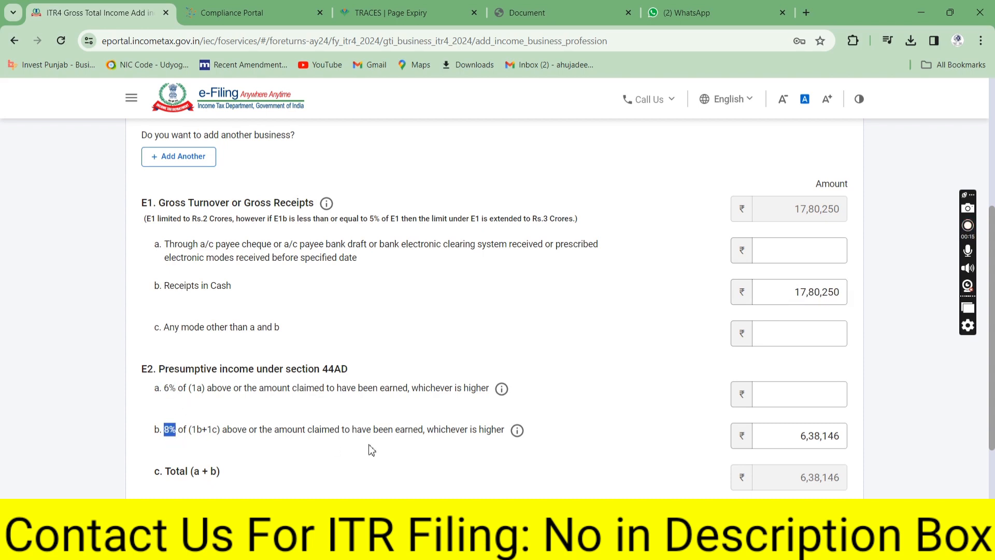
{"action": "left_click", "coordinate": [808, 437]}
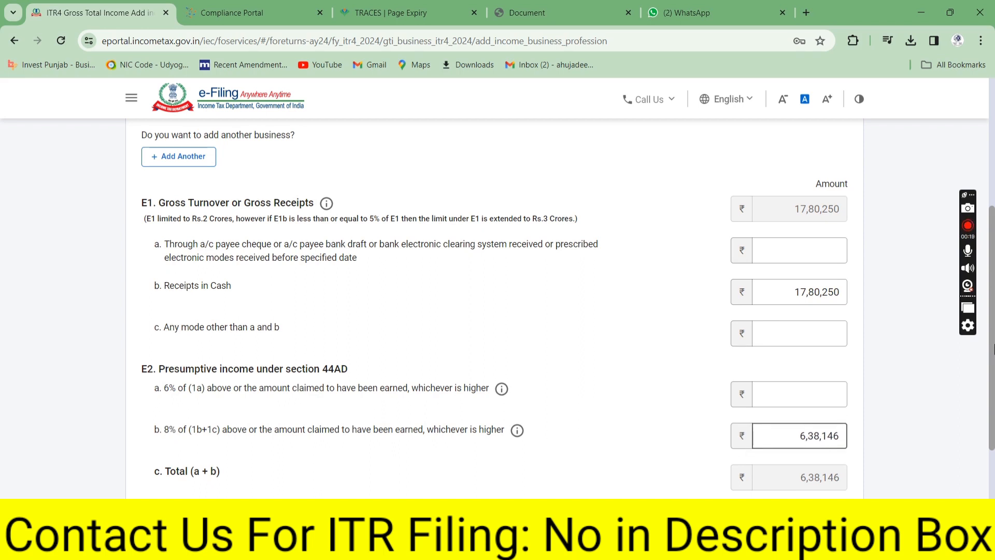
{"action": "scroll", "coordinate": [807, 438], "scroll_direction": "down", "scroll_amount": 3}
{"action": "left_click", "coordinate": [837, 475]}
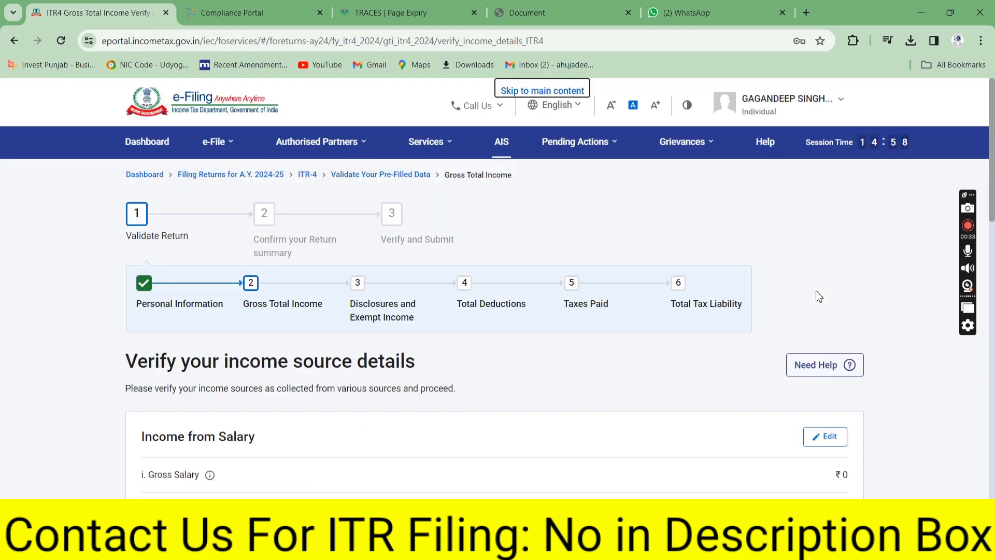
Scroll down to Income from other sources and open its Add Details questions
{"action": "left_click_drag", "start_coordinate": [993, 163], "coordinate": [993, 439]}
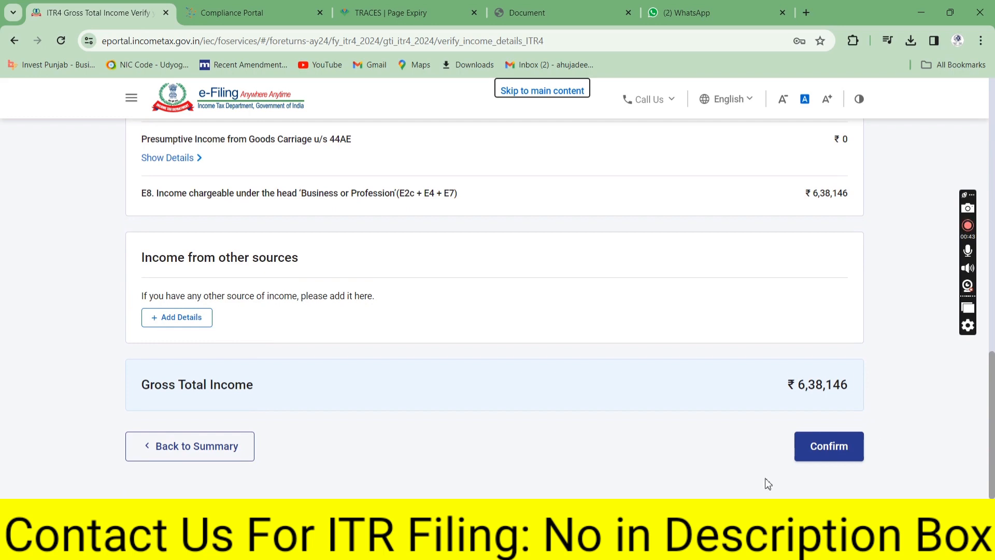
{"action": "left_click", "coordinate": [195, 328]}
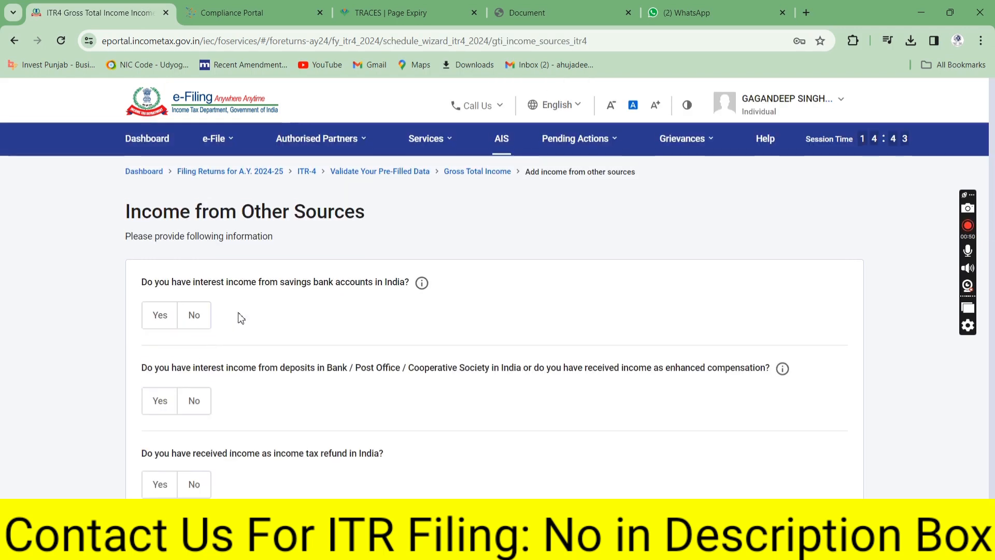
Set savings bank interest back to No, leave all other-sources answers at No, and return to income details
{"action": "left_click", "coordinate": [160, 318]}
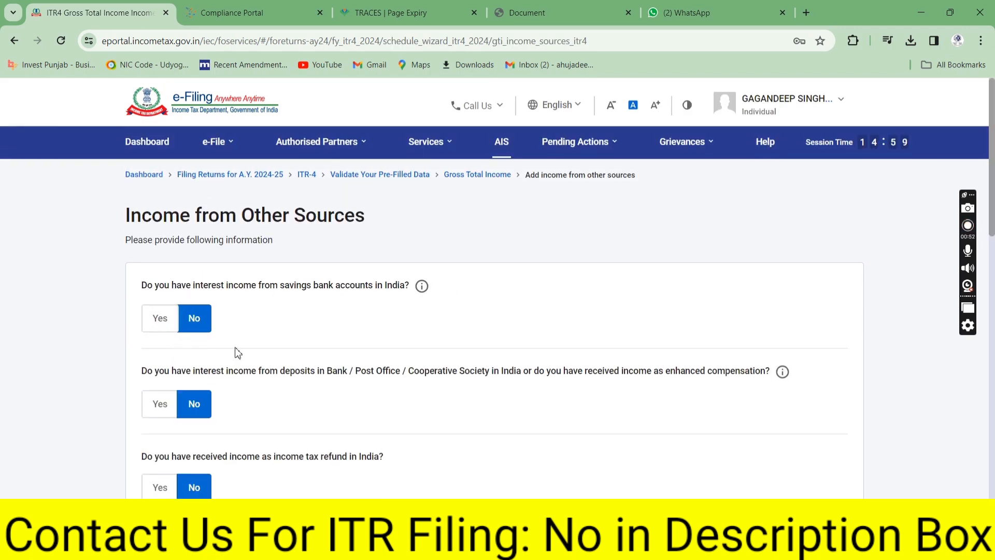
{"action": "left_click", "coordinate": [192, 318]}
{"action": "scroll", "coordinate": [993, 246], "scroll_direction": "down", "scroll_amount": 5}
{"action": "scroll", "coordinate": [993, 305], "scroll_direction": "down", "scroll_amount": 8}
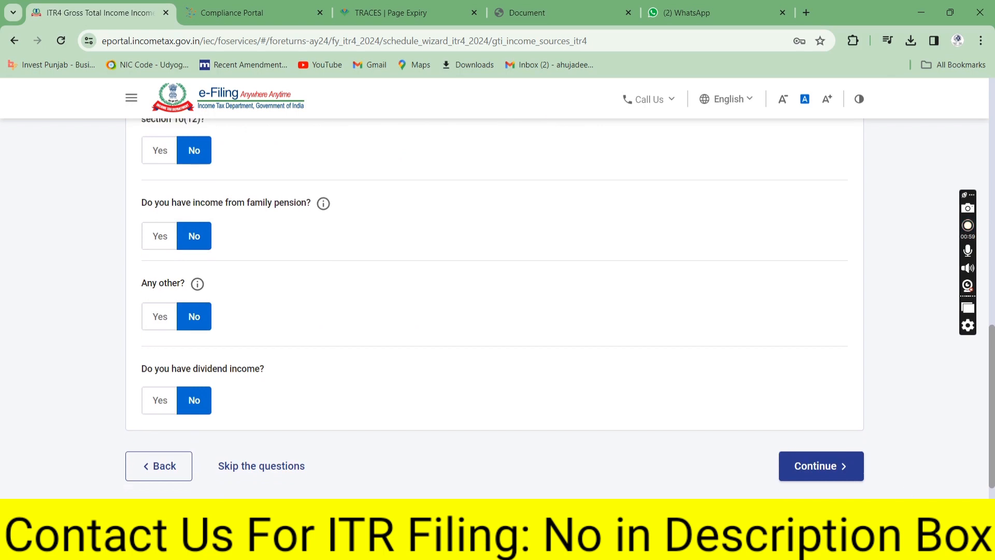
{"action": "left_click", "coordinate": [184, 465]}
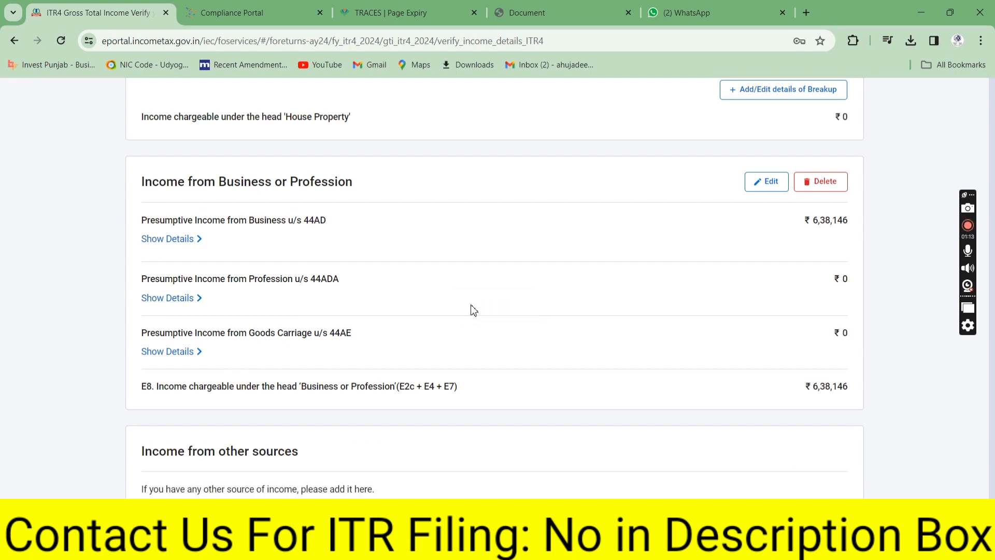
Confirm Gross Total Income, then start adding Financial Particulars under Disclosures and Exempt Income
{"action": "scroll", "coordinate": [829, 311], "scroll_direction": "down", "scroll_amount": 15}
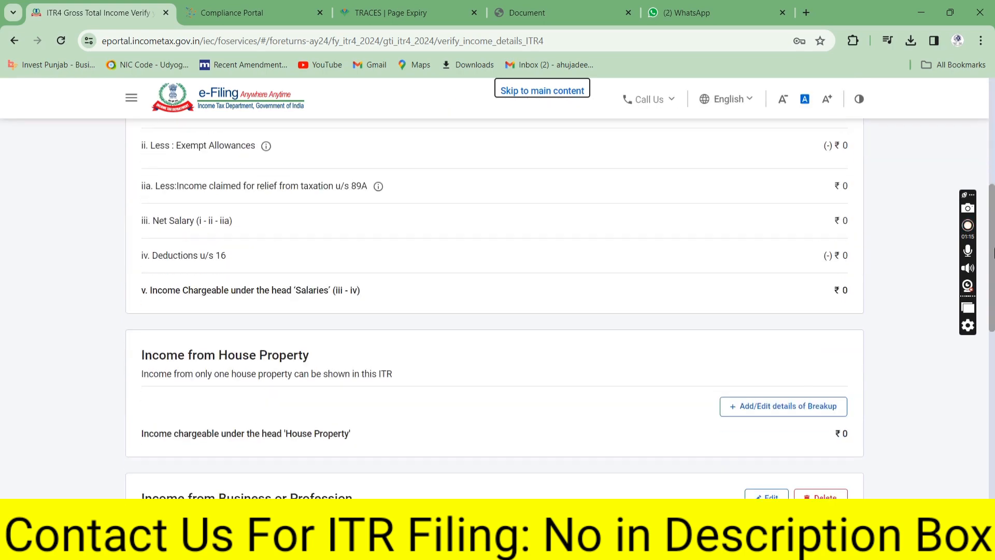
{"action": "left_click", "coordinate": [830, 429]}
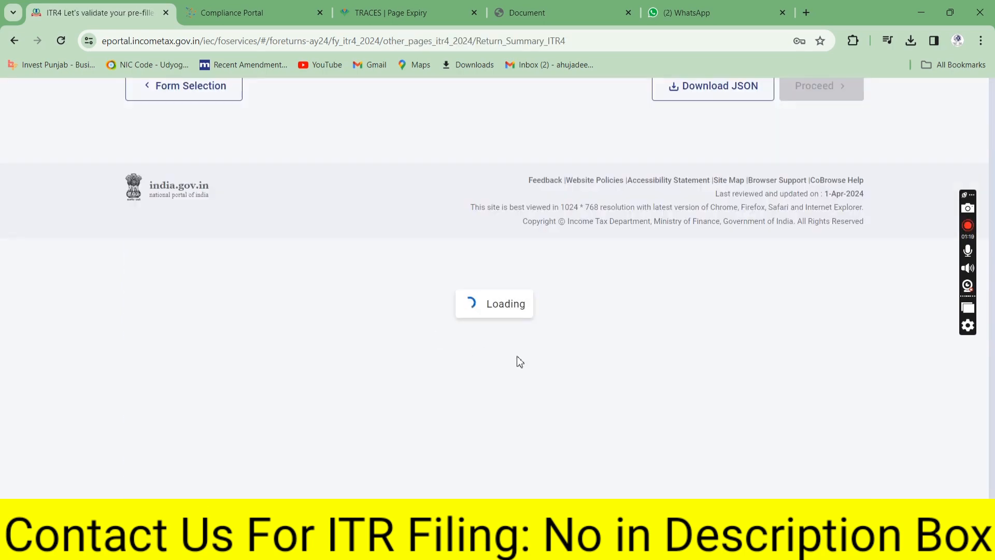
{"action": "scroll", "coordinate": [415, 290], "scroll_direction": "down", "scroll_amount": 7}
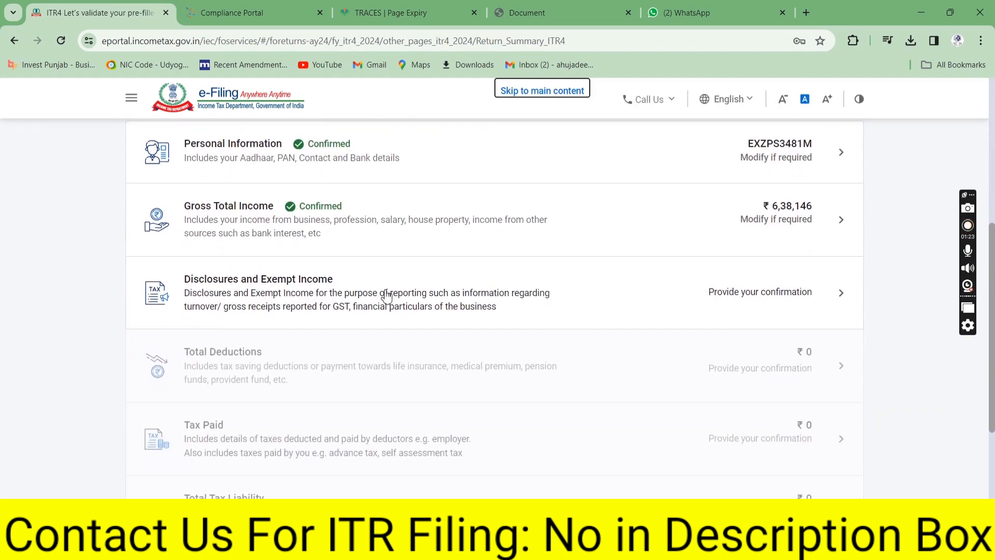
{"action": "left_click", "coordinate": [387, 297]}
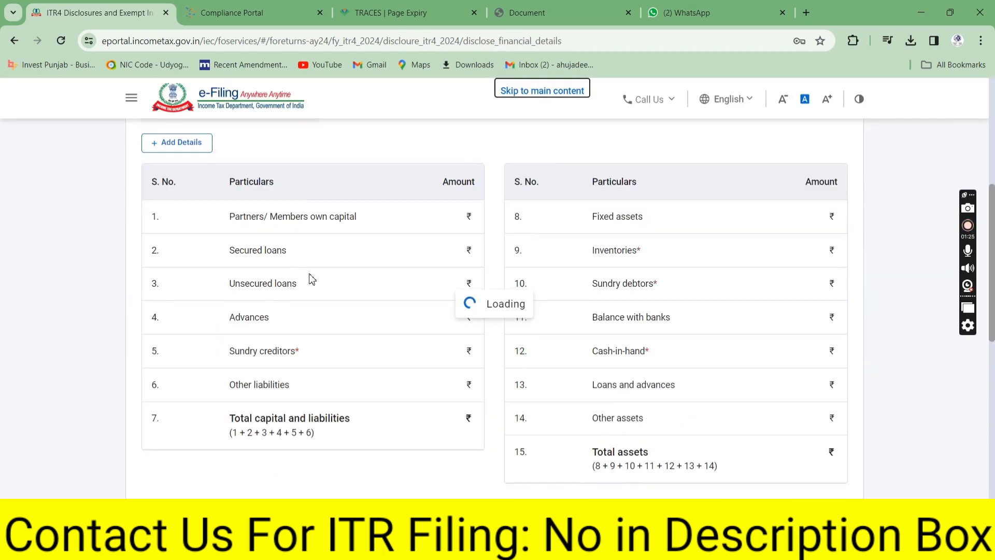
{"action": "left_click_drag", "start_coordinate": [994, 223], "coordinate": [993, 328]}
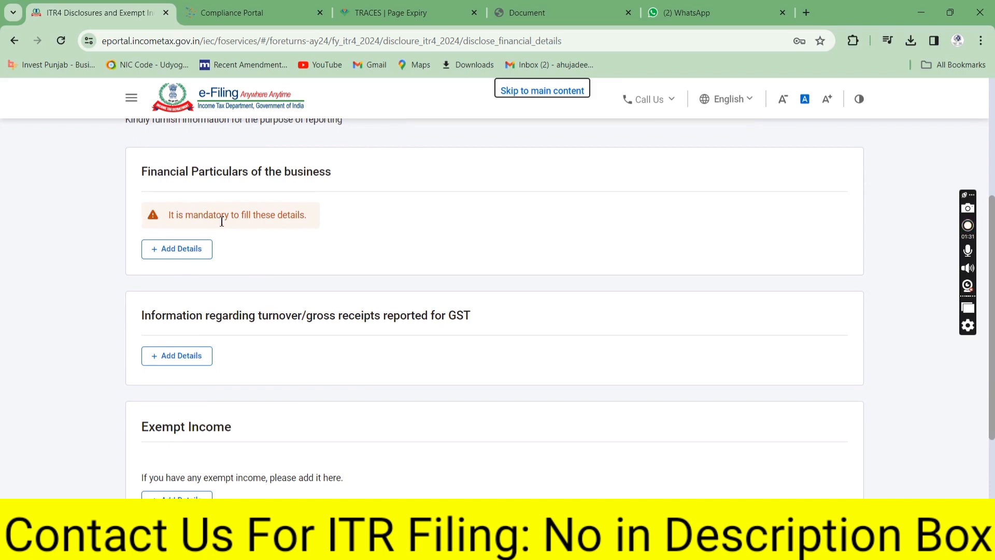
{"action": "left_click", "coordinate": [173, 259]}
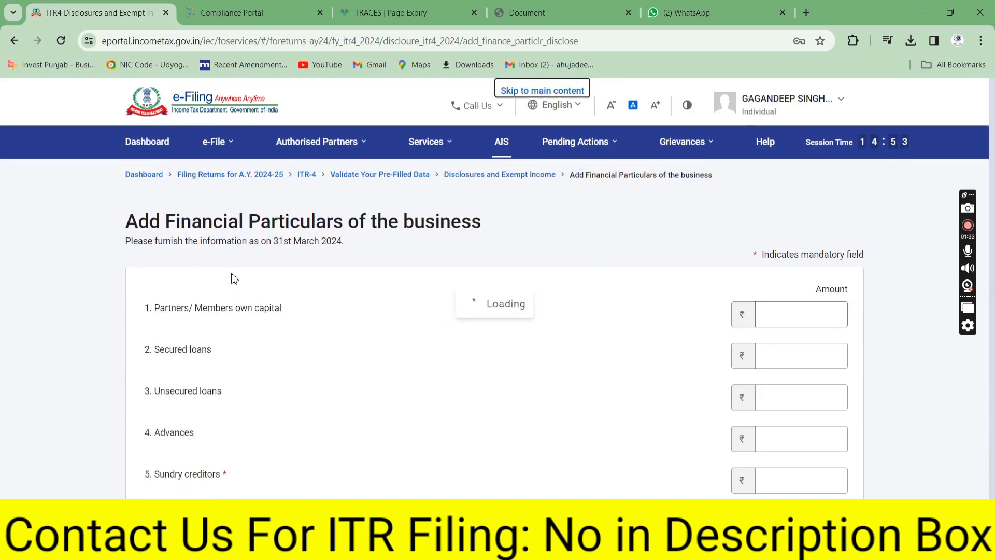
Enter Sundry creditors of 46,700 among the capital and liabilities amounts
{"action": "left_click", "coordinate": [799, 317]}
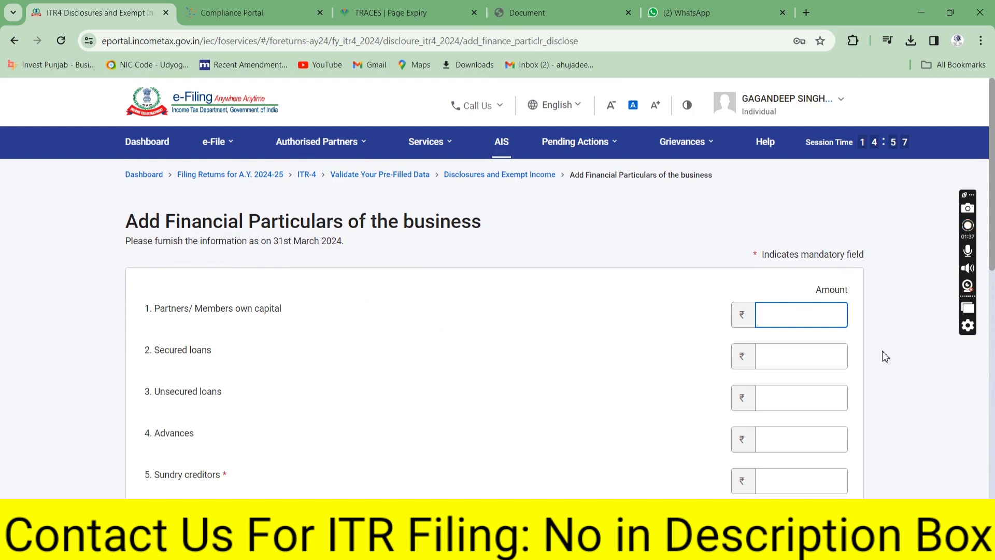
{"action": "left_click", "coordinate": [800, 357]}
{"action": "left_click", "coordinate": [802, 397]}
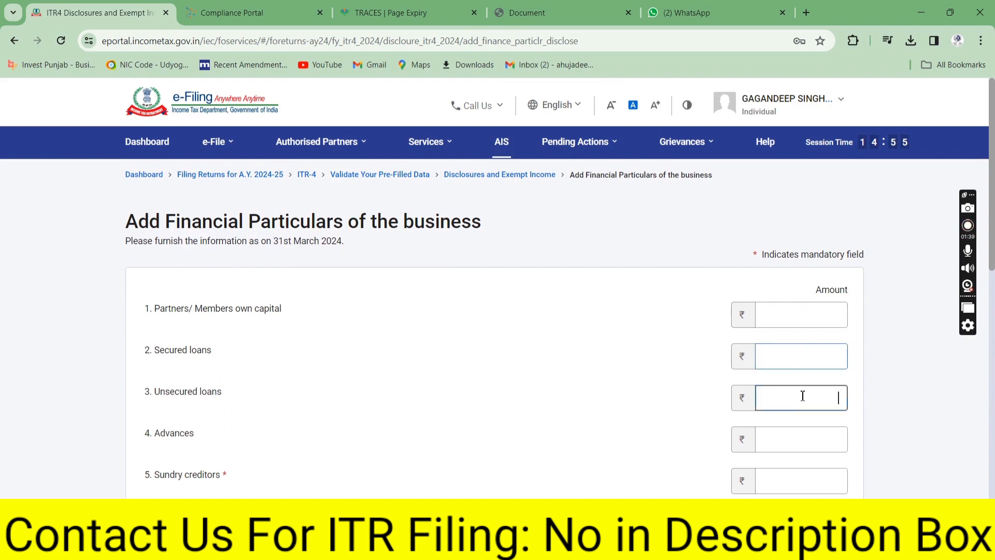
{"action": "left_click", "coordinate": [801, 441]}
{"action": "left_click", "coordinate": [794, 479]}
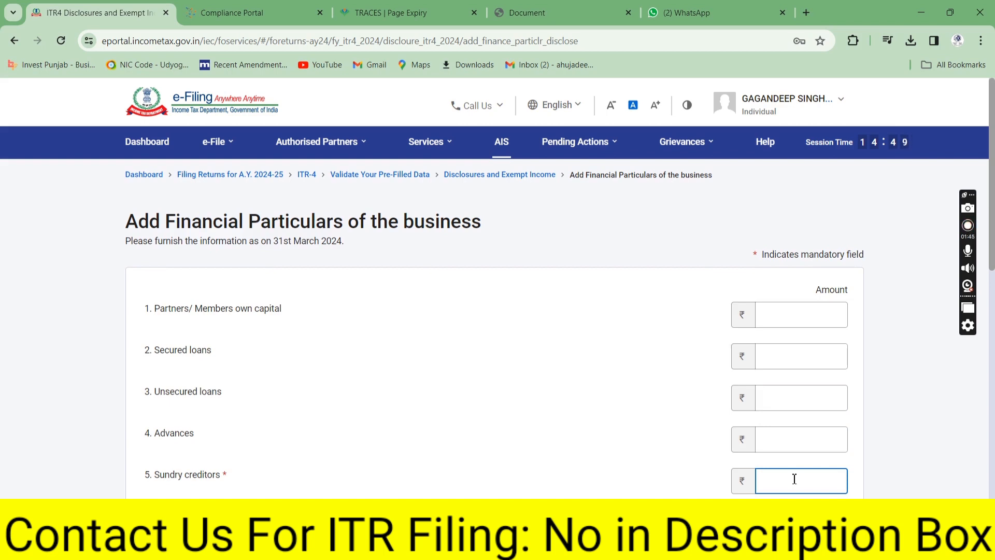
{"action": "type", "text": "46700"}
{"action": "left_click_drag", "start_coordinate": [993, 203], "coordinate": [993, 340]}
{"action": "left_click", "coordinate": [216, 348]}
Go through the asset amounts, Inventories to Loans and advances, toward totals of ₹4,11,030
{"action": "left_click", "coordinate": [803, 313]}
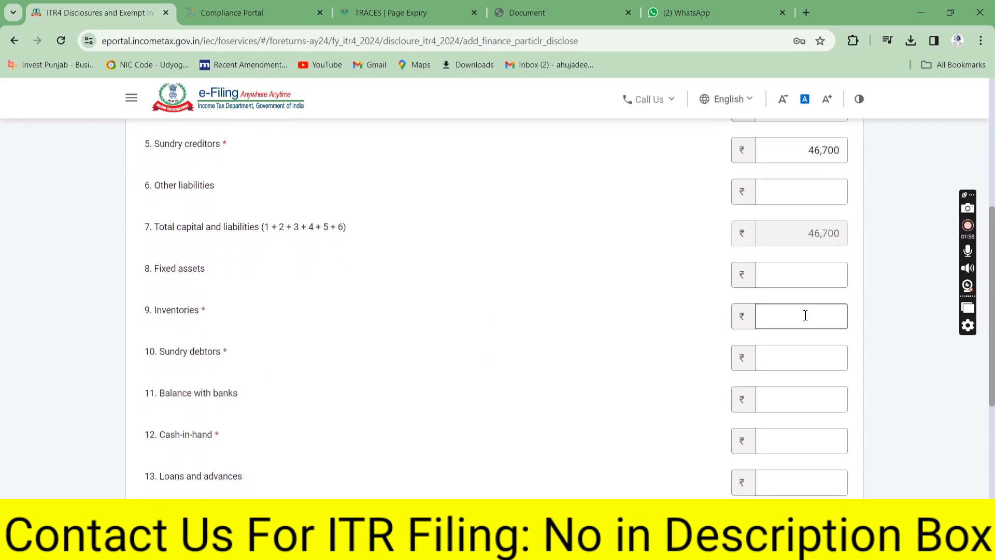
{"action": "left_click", "coordinate": [797, 355]}
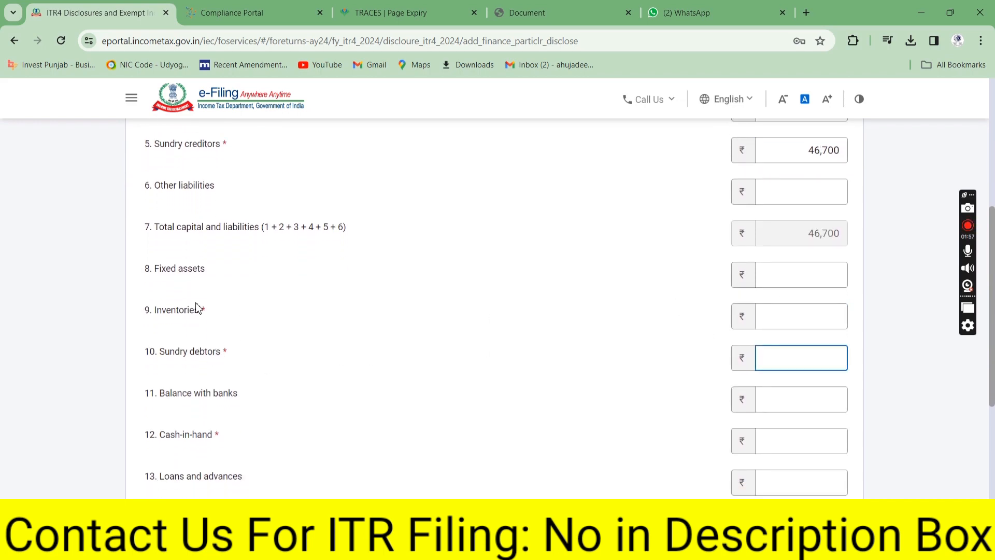
{"action": "left_click", "coordinate": [804, 400]}
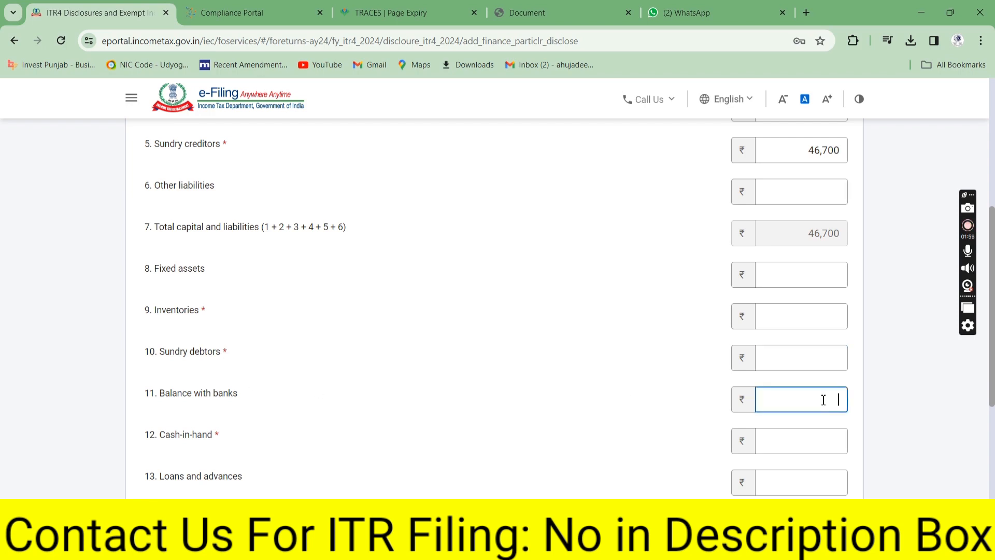
{"action": "left_click", "coordinate": [800, 447]}
{"action": "left_click", "coordinate": [793, 483]}
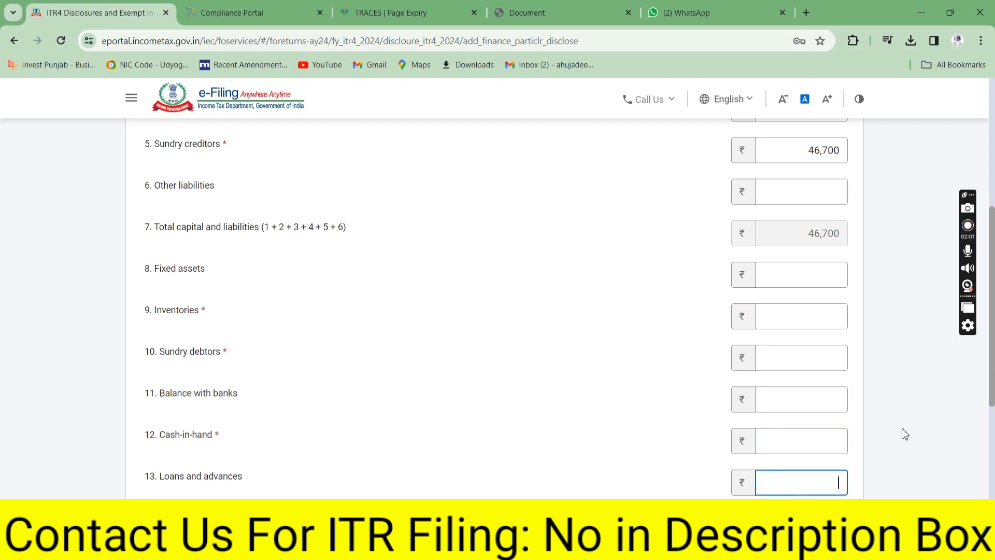
{"action": "scroll", "coordinate": [993, 402], "scroll_direction": "down", "scroll_amount": 3}
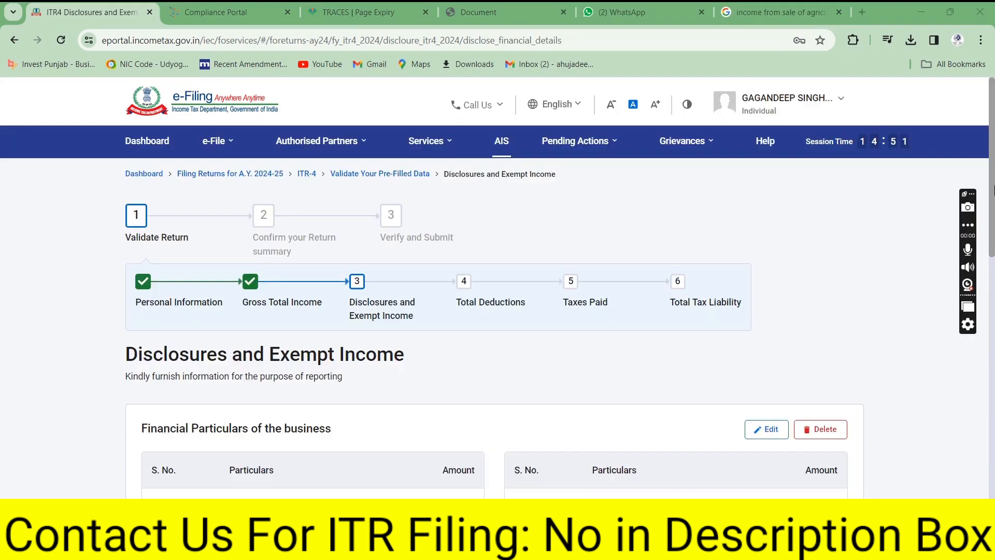
{"action": "left_click_drag", "start_coordinate": [992, 191], "coordinate": [992, 417]}
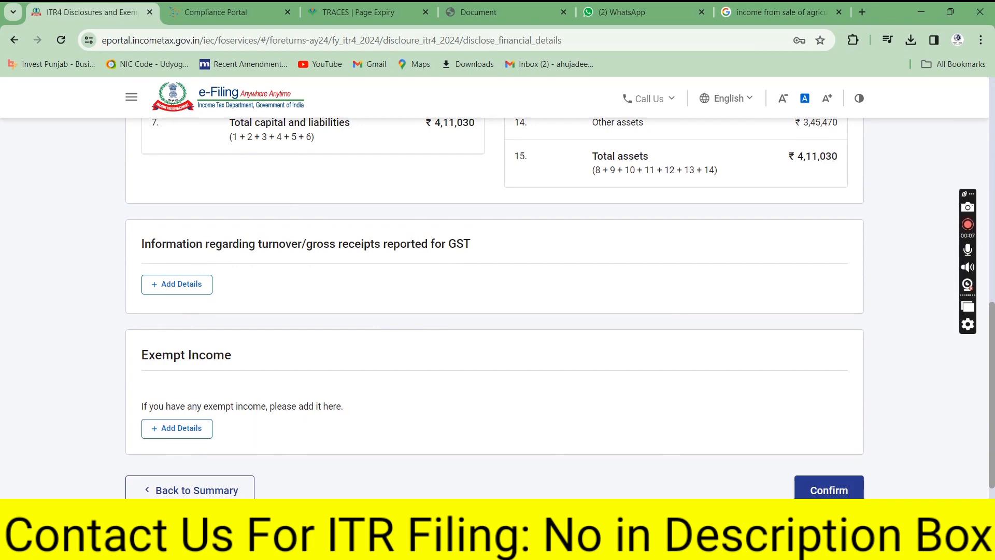
Confirm Disclosures and Exempt Income and open Total Deductions from the Return Summary
{"action": "left_click", "coordinate": [828, 490]}
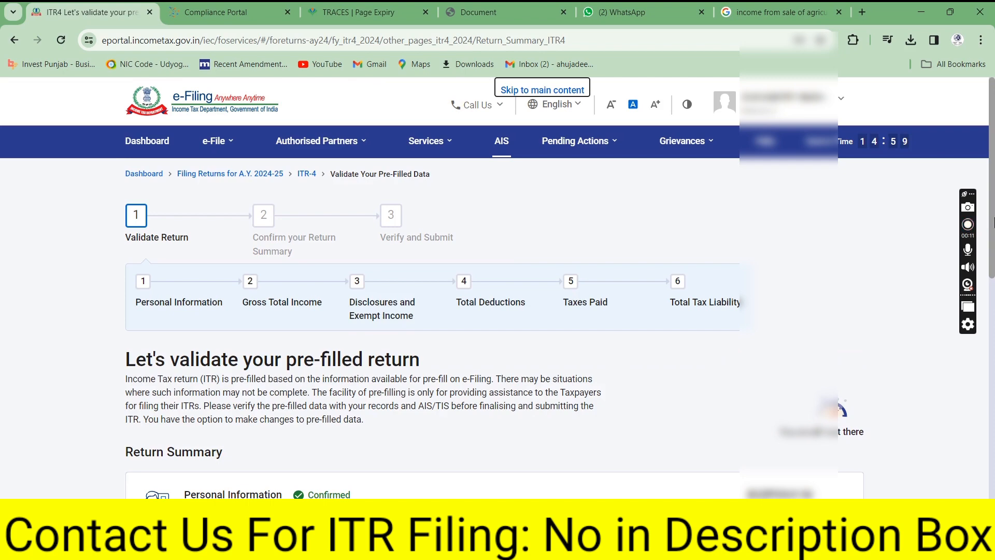
{"action": "left_click_drag", "start_coordinate": [992, 221], "coordinate": [993, 425]}
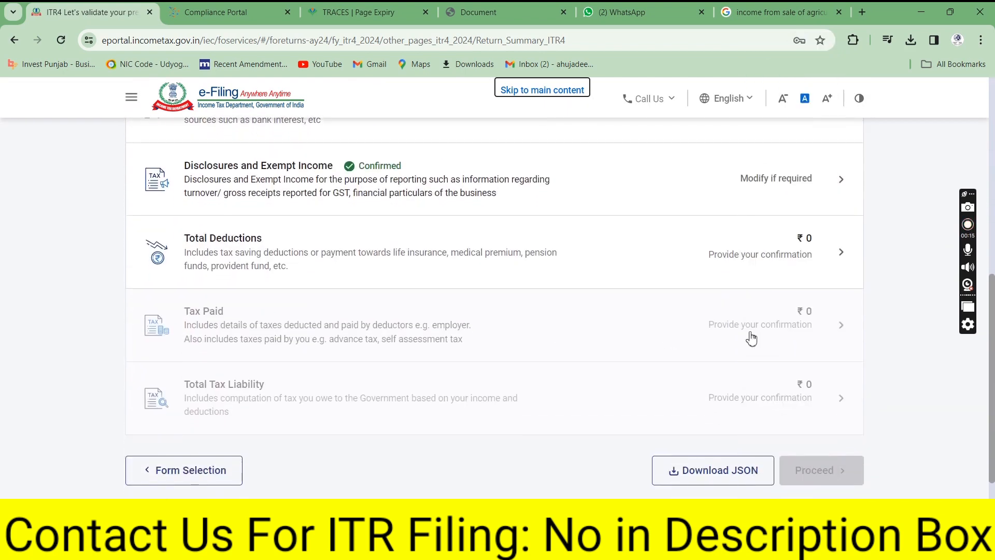
{"action": "left_click", "coordinate": [841, 331]}
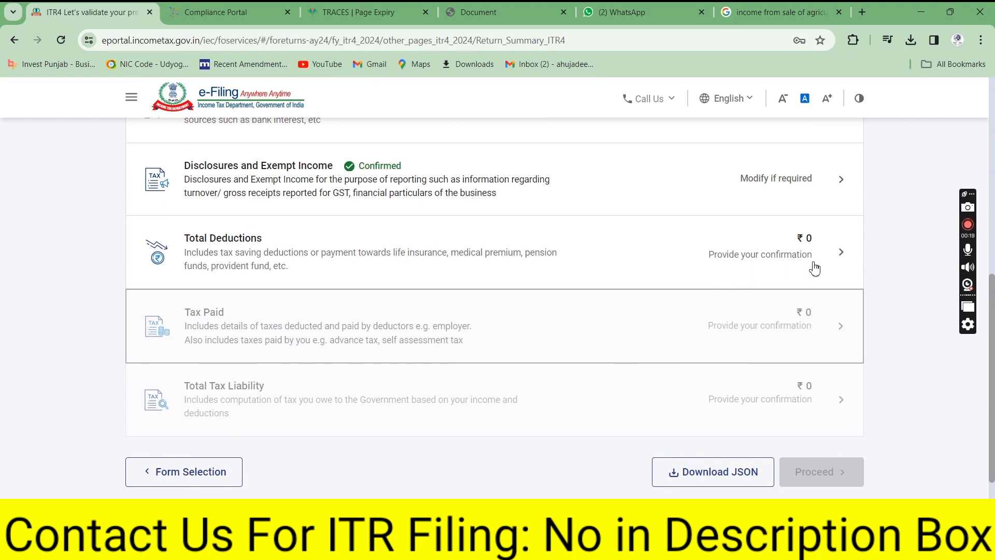
{"action": "left_click", "coordinate": [840, 251]}
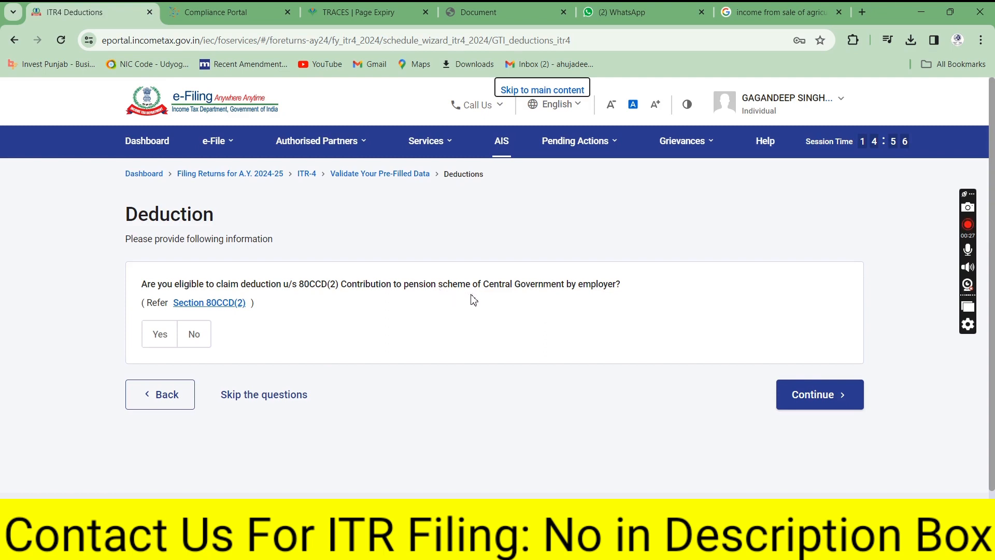
Answer No to 80CCD(2) eligibility and confirm Total Deductions of ₹0
{"action": "left_click", "coordinate": [193, 336]}
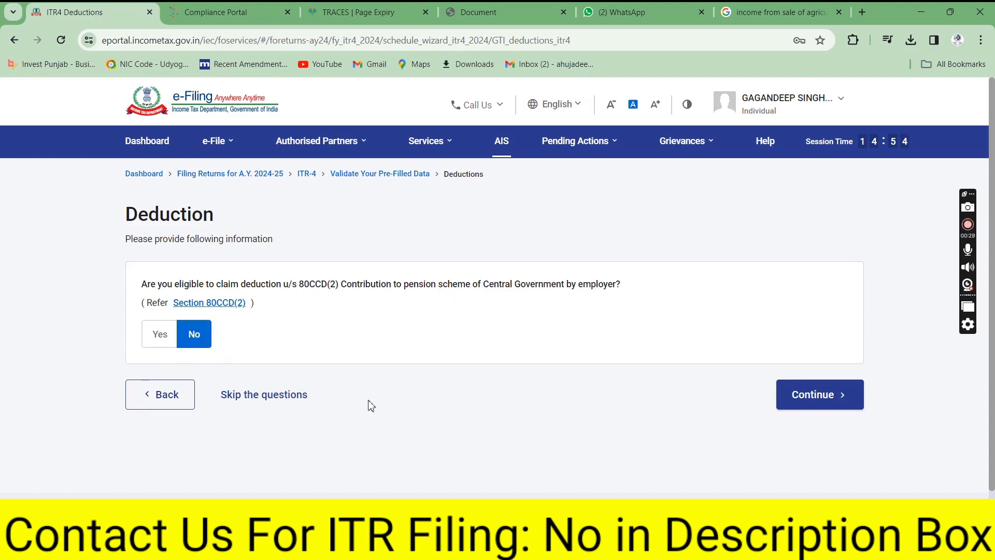
{"action": "left_click", "coordinate": [791, 401]}
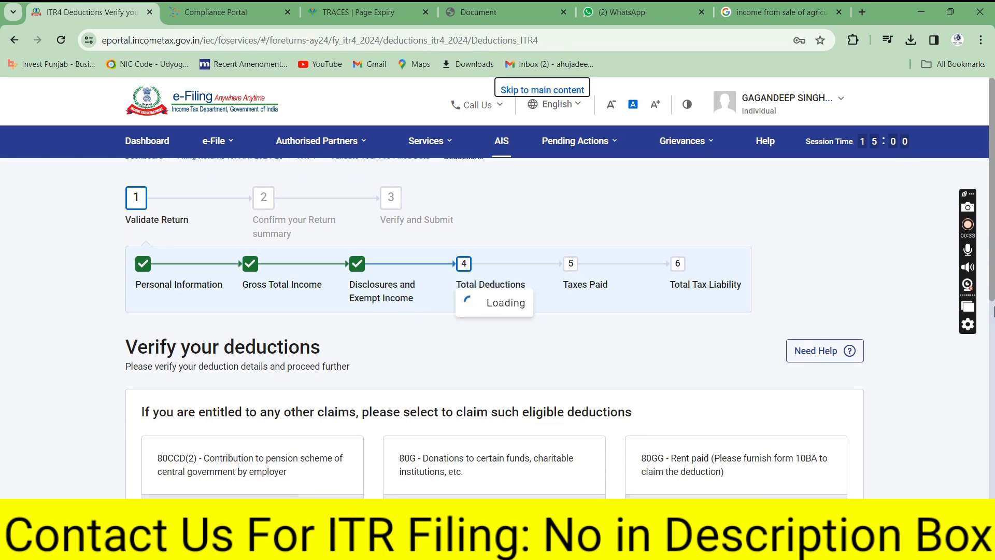
{"action": "scroll", "coordinate": [993, 310], "scroll_direction": "down", "scroll_amount": 3}
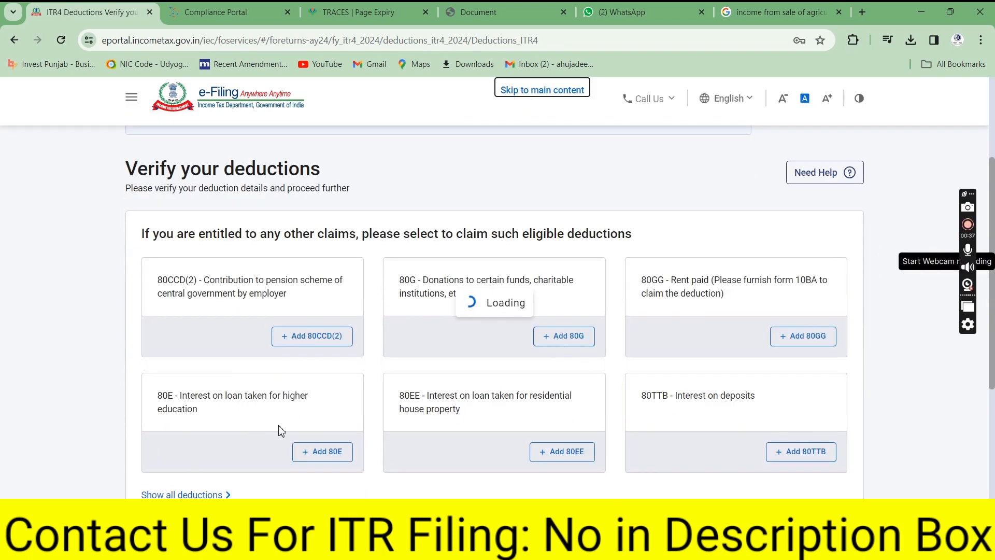
{"action": "scroll", "coordinate": [313, 434], "scroll_direction": "down", "scroll_amount": 1}
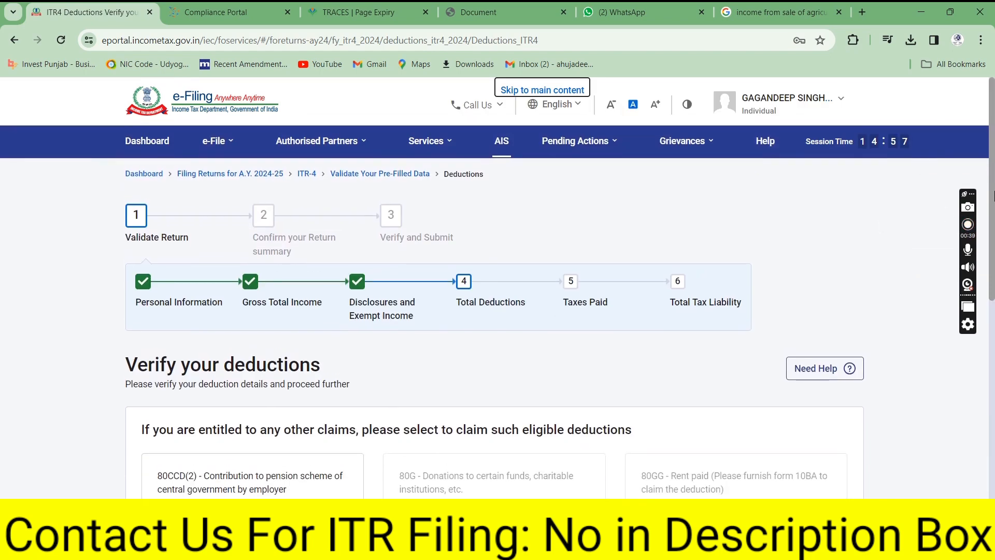
{"action": "scroll", "coordinate": [993, 293], "scroll_direction": "down", "scroll_amount": 5}
{"action": "left_click_drag", "start_coordinate": [992, 292], "coordinate": [993, 383]}
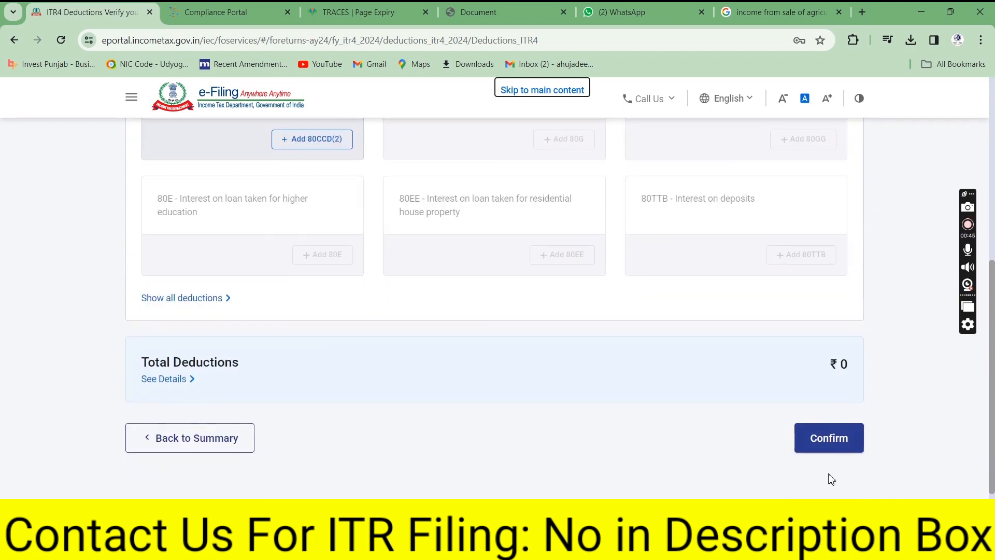
{"action": "left_click", "coordinate": [825, 450]}
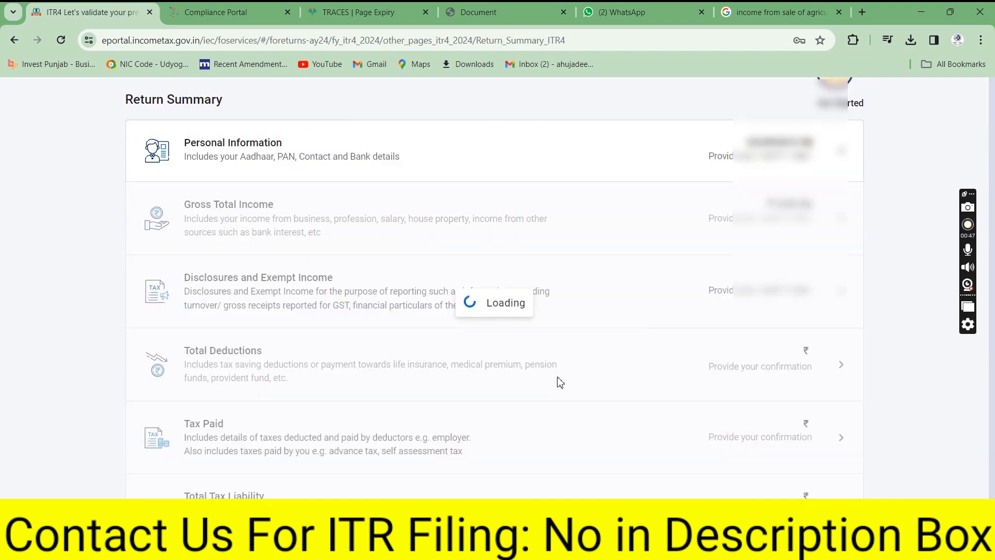
Confirm Tax Paid at ₹0 and open the Total Tax Liability section
{"action": "left_click_drag", "start_coordinate": [993, 268], "coordinate": [990, 465]}
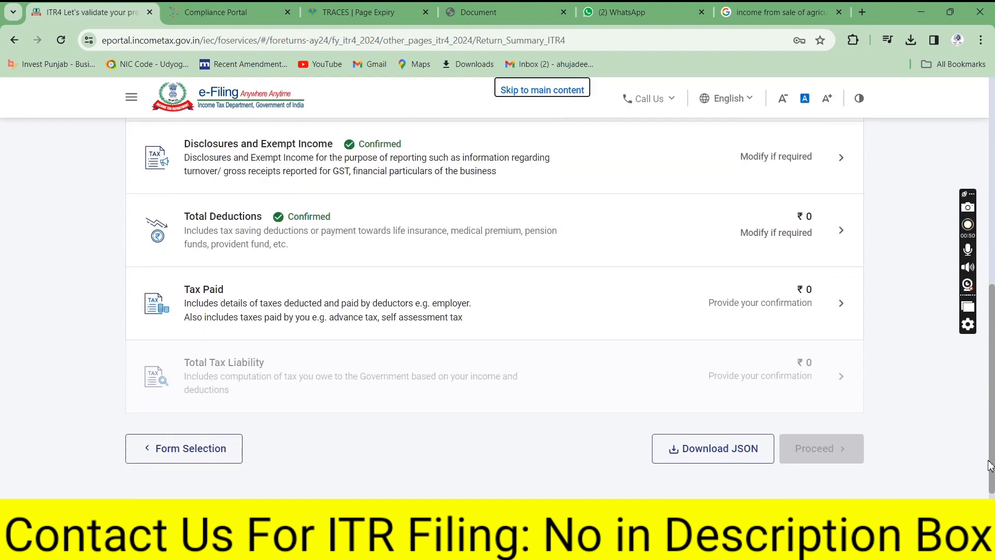
{"action": "left_click", "coordinate": [835, 302]}
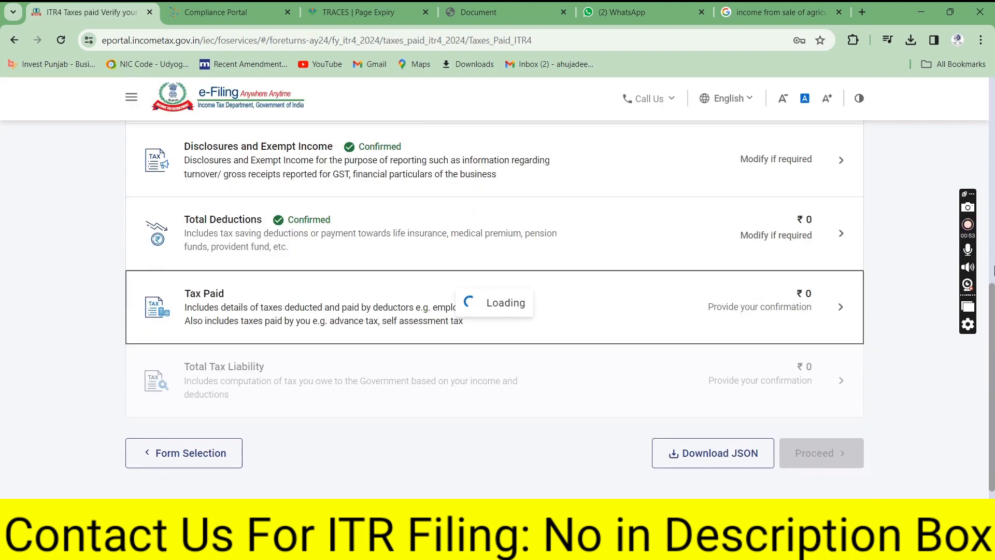
{"action": "left_click_drag", "start_coordinate": [993, 190], "coordinate": [993, 363]}
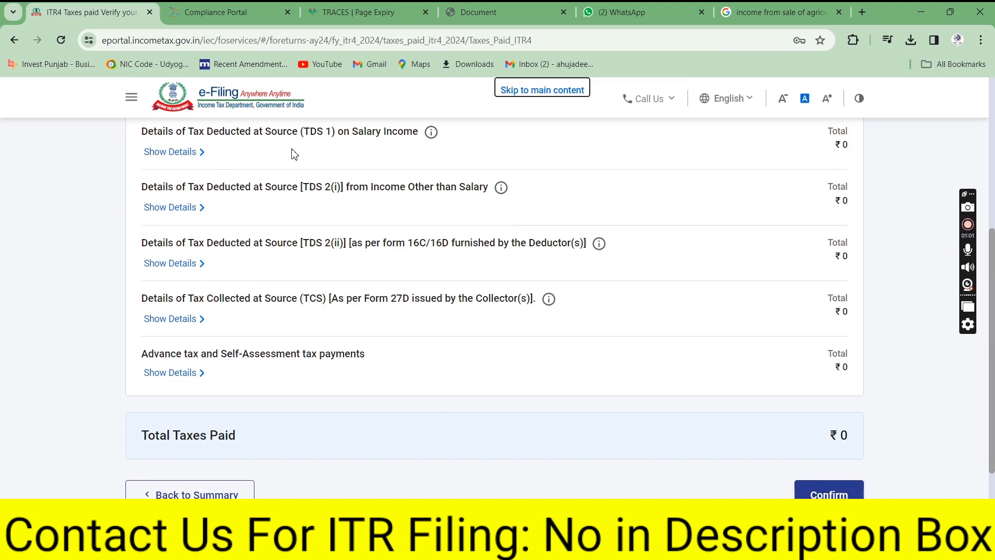
{"action": "left_click", "coordinate": [829, 493]}
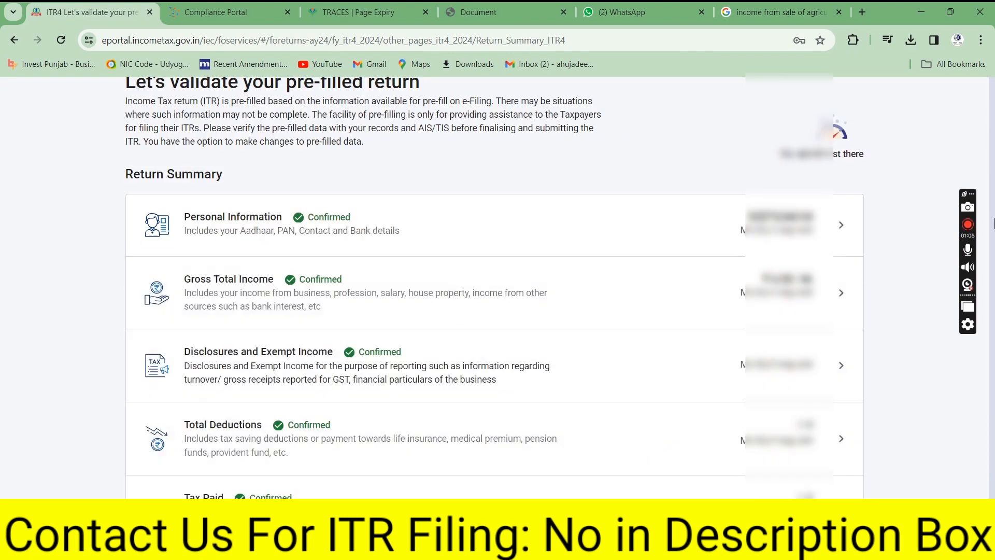
{"action": "left_click_drag", "start_coordinate": [993, 239], "coordinate": [994, 295]}
{"action": "left_click_drag", "start_coordinate": [992, 317], "coordinate": [991, 466]}
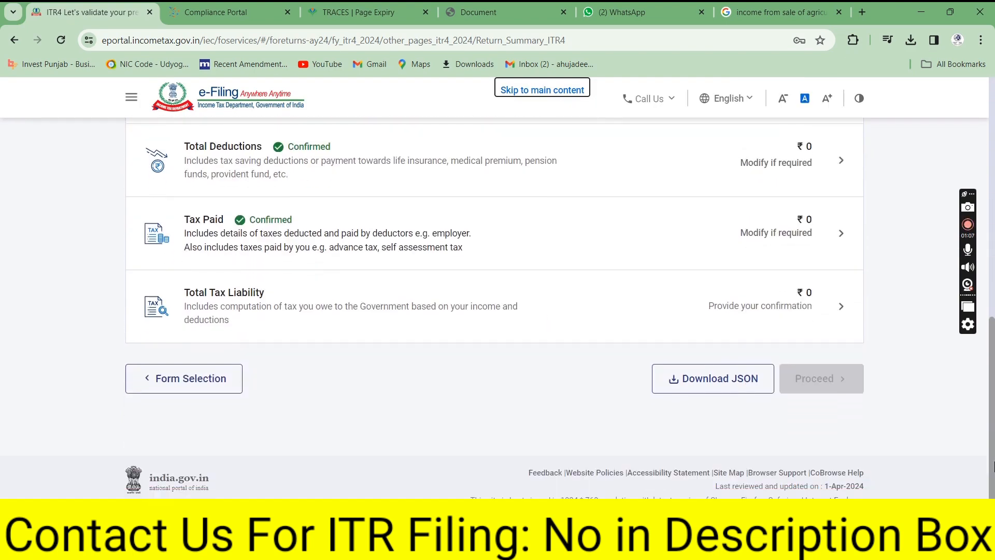
{"action": "left_click", "coordinate": [798, 303]}
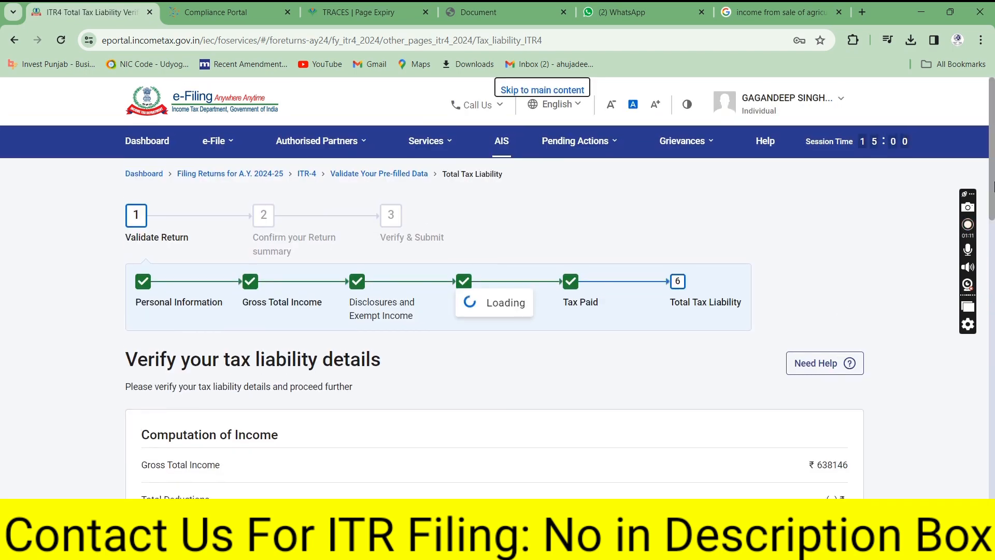
Review the ₹18,815 rebate u/s 87A leaving ₹0 tax payable, and confirm the computation
{"action": "left_click_drag", "start_coordinate": [992, 215], "coordinate": [993, 307]}
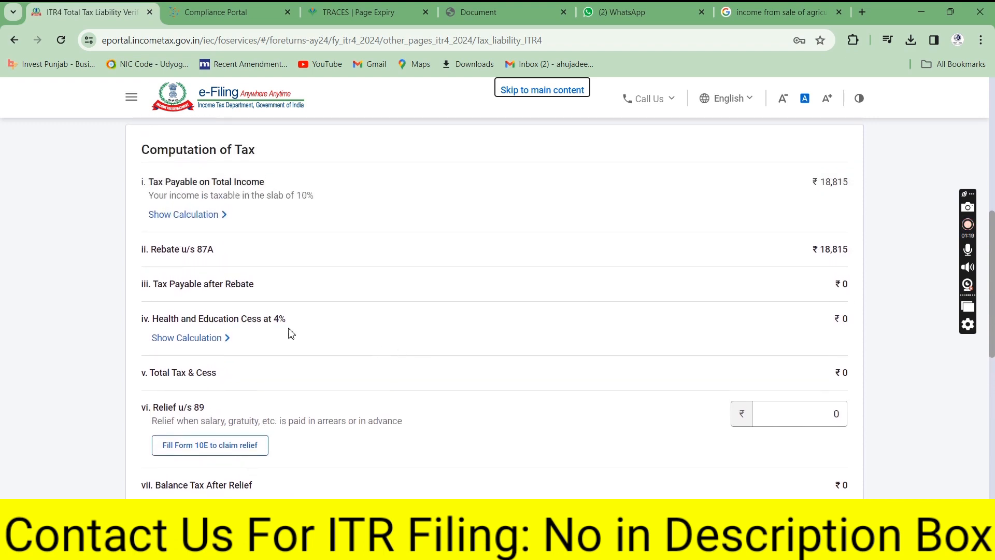
{"action": "left_click_drag", "start_coordinate": [179, 251], "coordinate": [220, 254]}
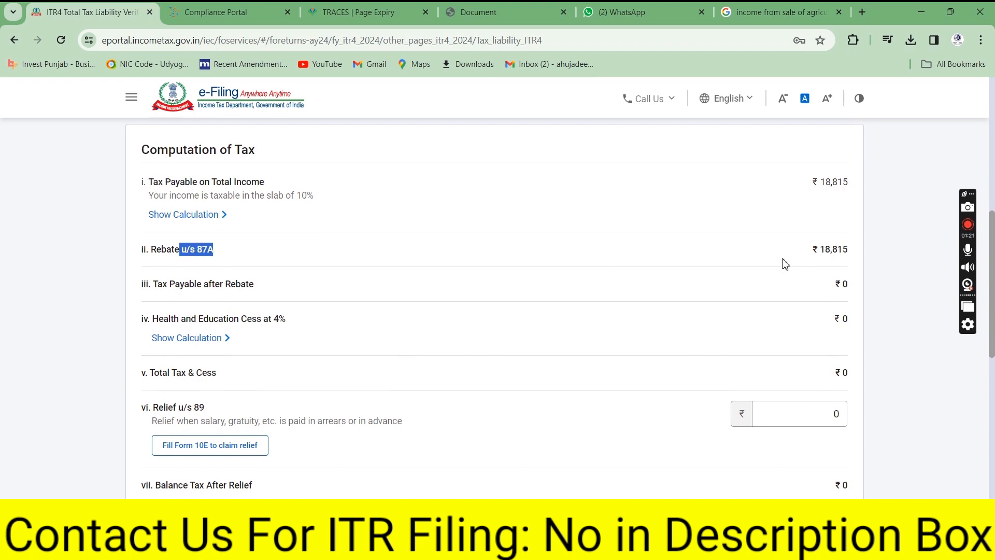
{"action": "left_click", "coordinate": [833, 254]}
{"action": "left_click_drag", "start_coordinate": [784, 288], "coordinate": [860, 284]}
{"action": "left_click", "coordinate": [828, 325]}
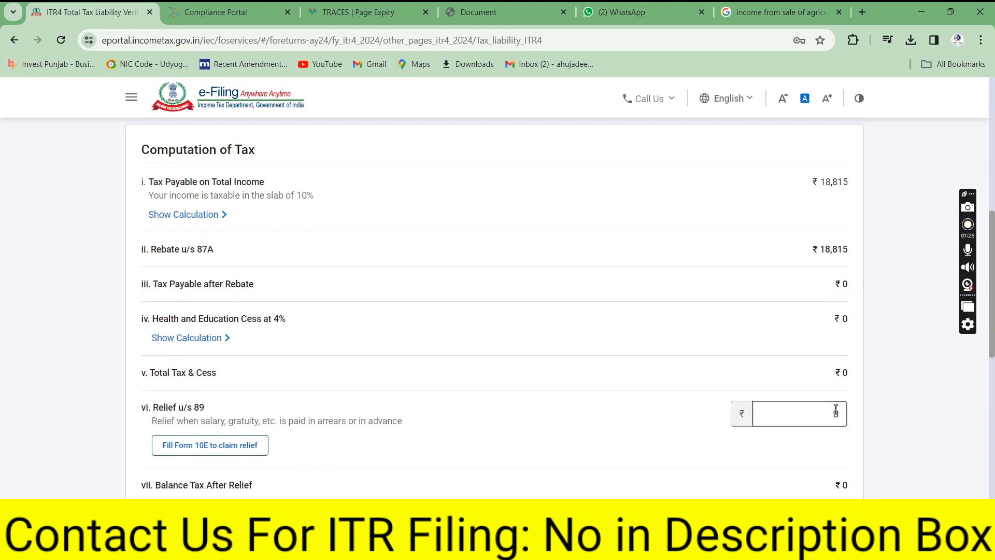
{"action": "left_click_drag", "start_coordinate": [992, 298], "coordinate": [990, 443]}
{"action": "left_click", "coordinate": [831, 474]}
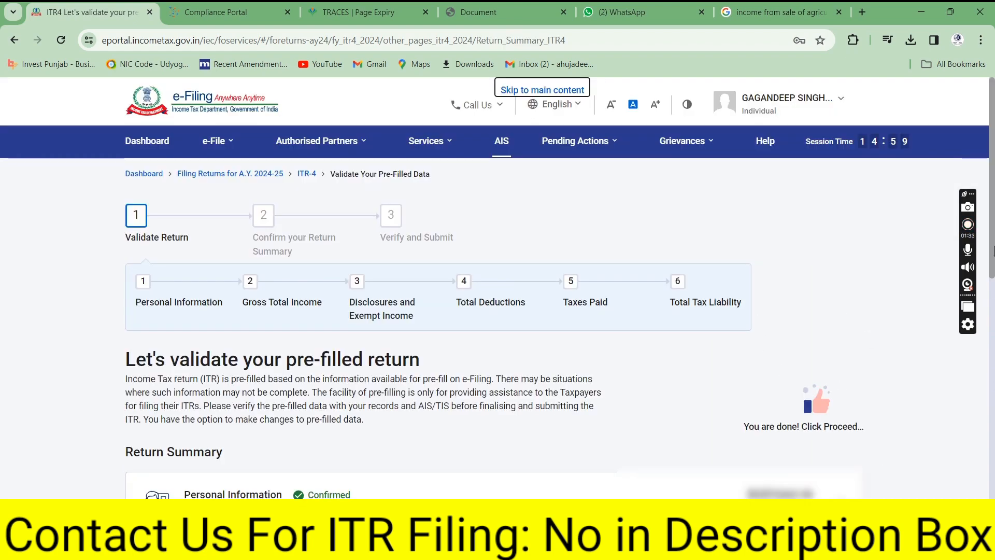
Proceed from the validated Return Summary to the ₹0 Tax Summary and open Preview Return
{"action": "scroll", "coordinate": [781, 353], "scroll_direction": "down", "scroll_amount": 2}
{"action": "left_click_drag", "start_coordinate": [744, 346], "coordinate": [869, 343]}
{"action": "left_click_drag", "start_coordinate": [993, 224], "coordinate": [993, 410]}
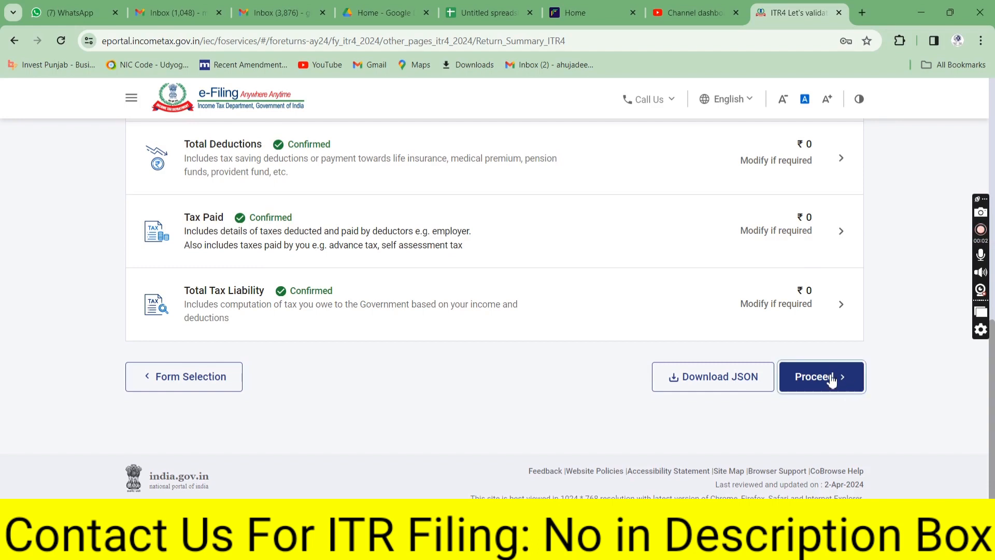
{"action": "left_click", "coordinate": [831, 379]}
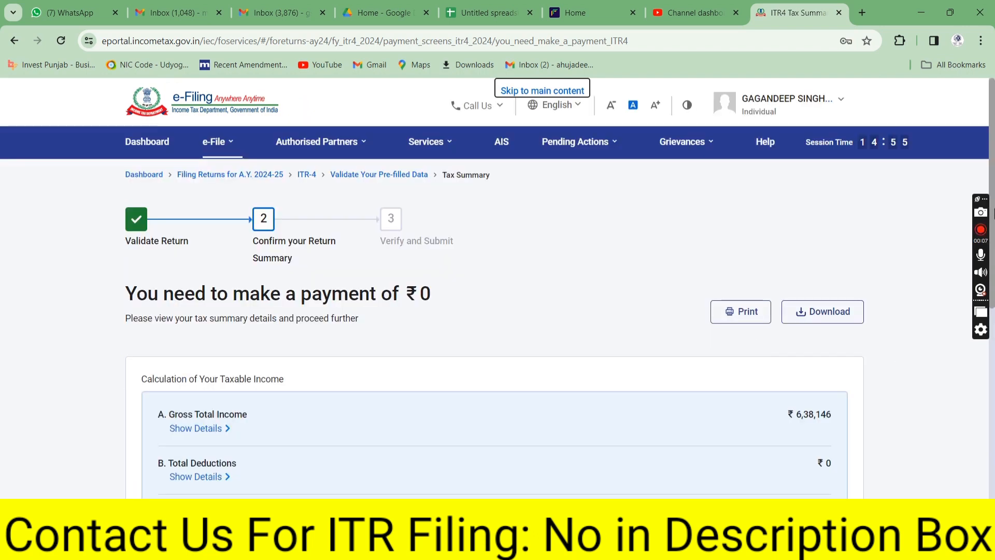
{"action": "scroll", "coordinate": [992, 182], "scroll_direction": "down", "scroll_amount": 1}
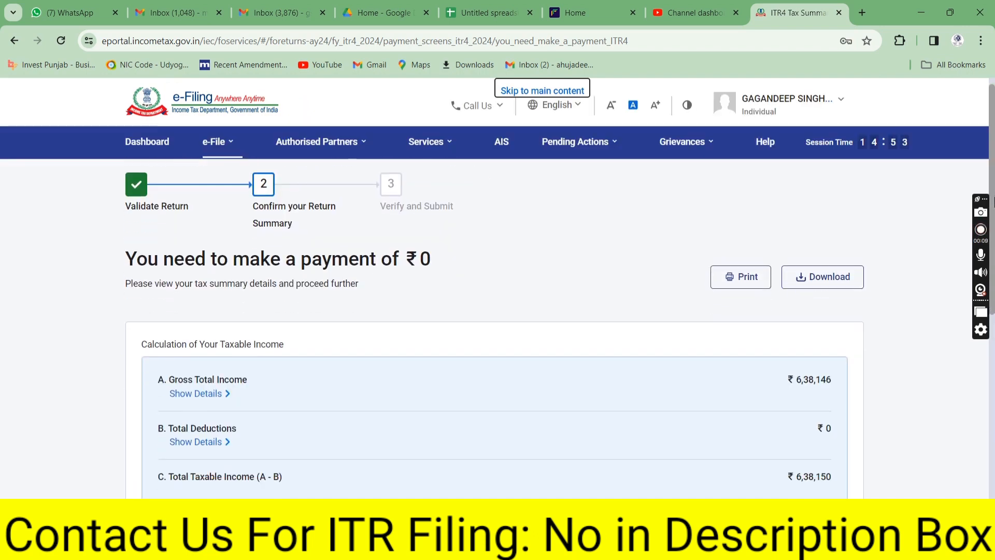
{"action": "left_click_drag", "start_coordinate": [993, 202], "coordinate": [993, 373]}
{"action": "left_click", "coordinate": [808, 418]}
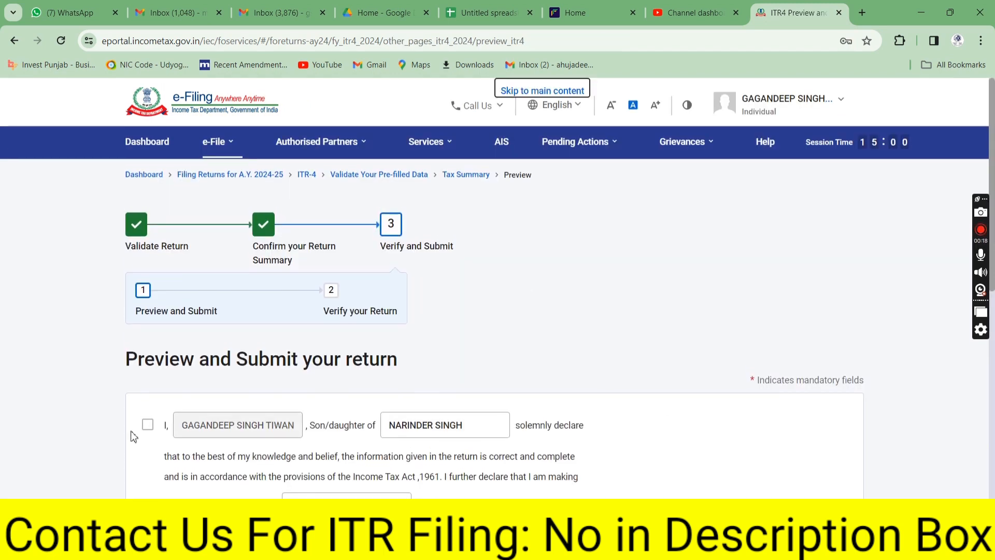
Tick the verification declaration, review the full ITR-4 preview, and submit it for validation
{"action": "left_click", "coordinate": [148, 425]}
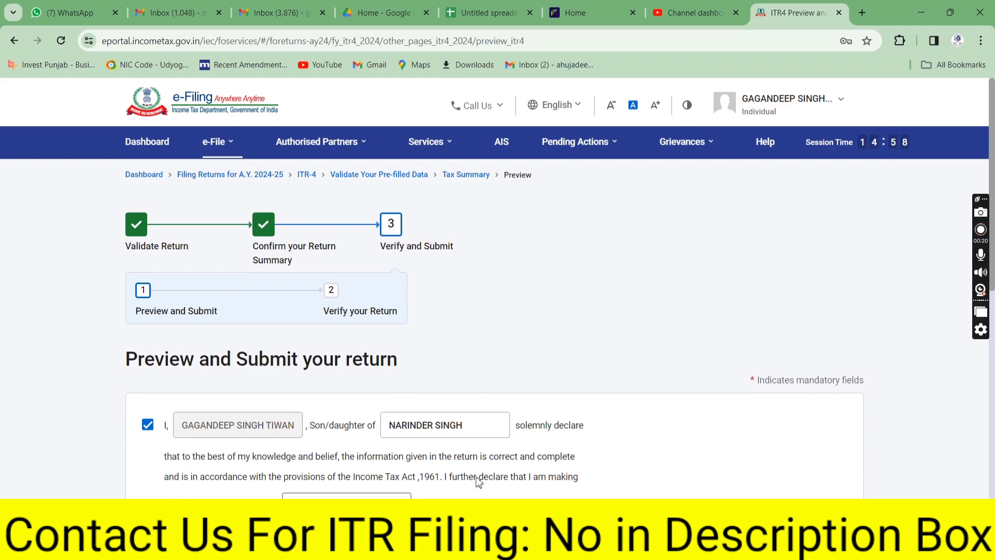
{"action": "left_click_drag", "start_coordinate": [992, 253], "coordinate": [988, 414]}
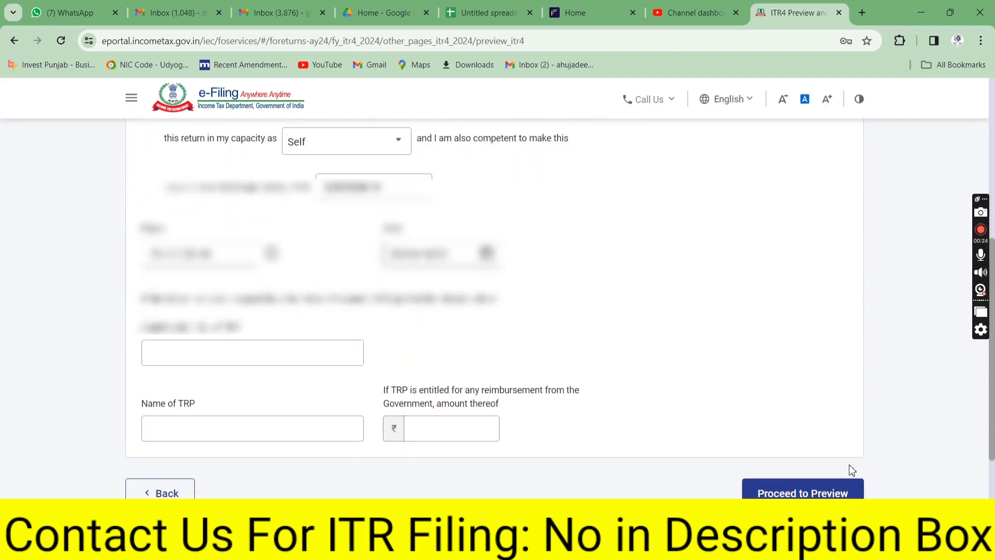
{"action": "left_click", "coordinate": [802, 493]}
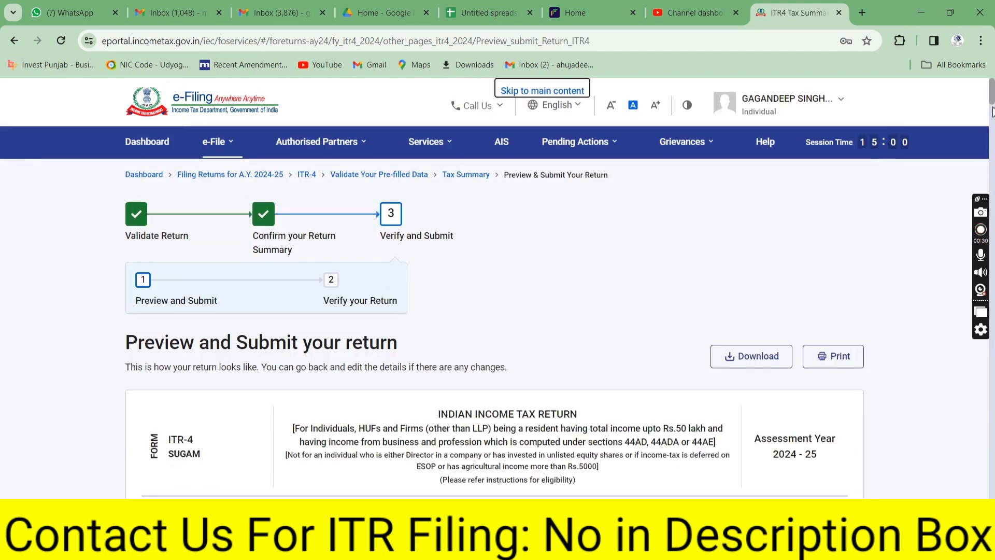
{"action": "left_click_drag", "start_coordinate": [993, 98], "coordinate": [992, 495]}
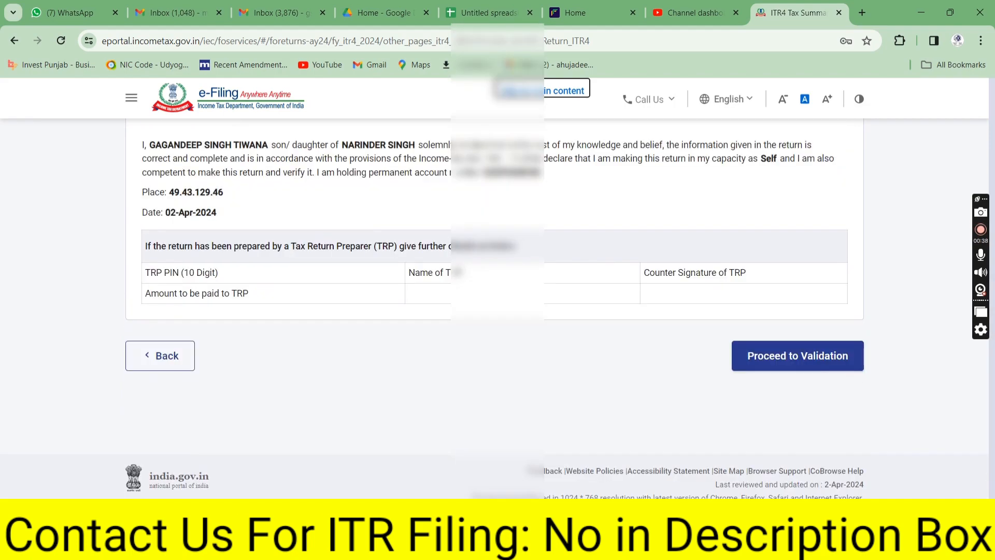
{"action": "left_click", "coordinate": [811, 362]}
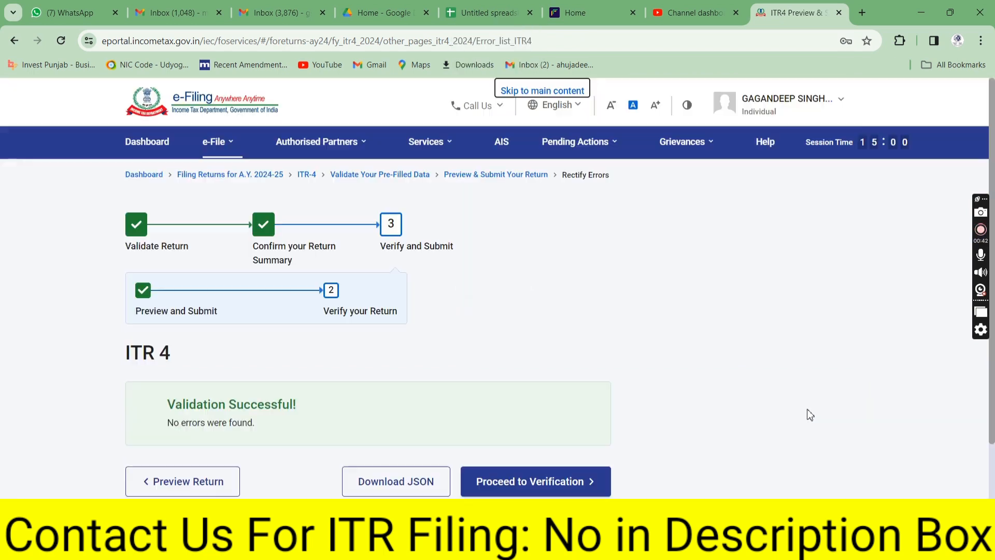
Note 'No errors were found', proceed to verification and select e-Verify Now
{"action": "left_click_drag", "start_coordinate": [183, 412], "coordinate": [254, 421]}
{"action": "left_click_drag", "start_coordinate": [180, 423], "coordinate": [272, 424]}
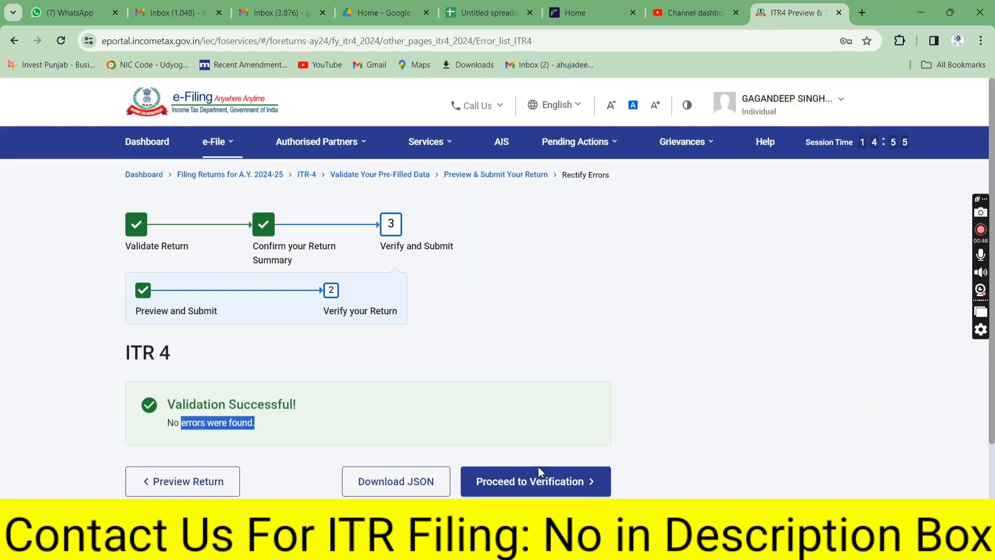
{"action": "left_click", "coordinate": [558, 489]}
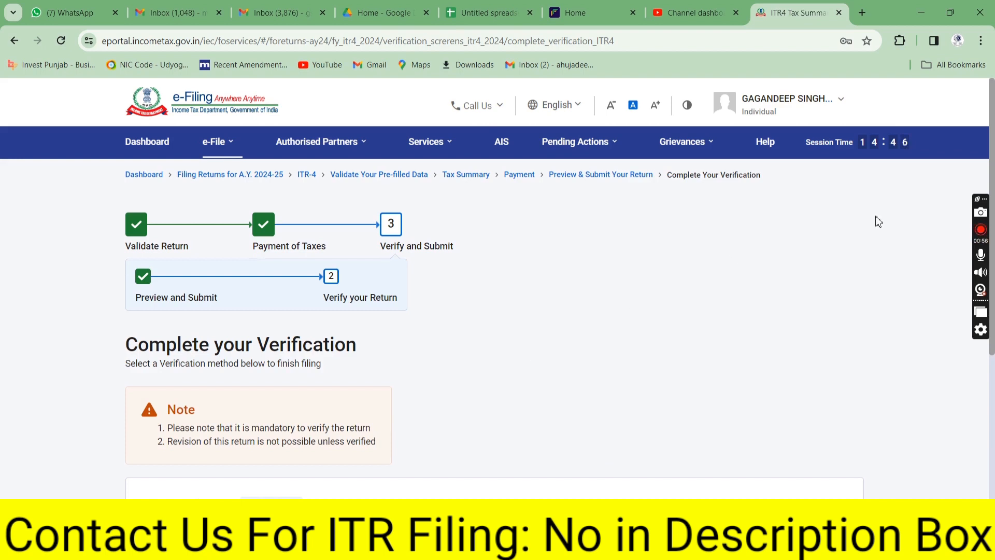
{"action": "left_click_drag", "start_coordinate": [993, 156], "coordinate": [993, 265]}
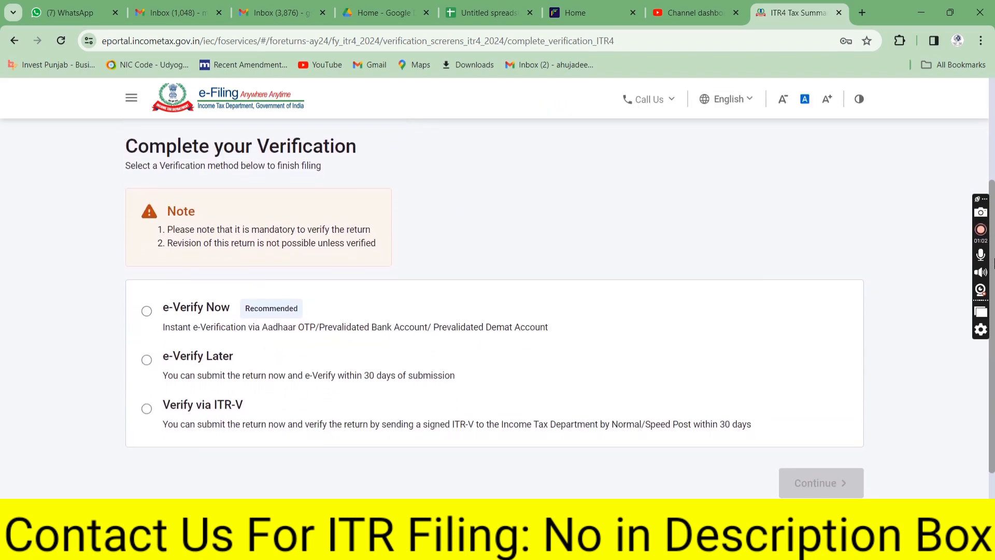
{"action": "left_click", "coordinate": [147, 312]}
Choose e-verification by OTP to the Aadhaar-linked mobile and continue
{"action": "left_click", "coordinate": [818, 484]}
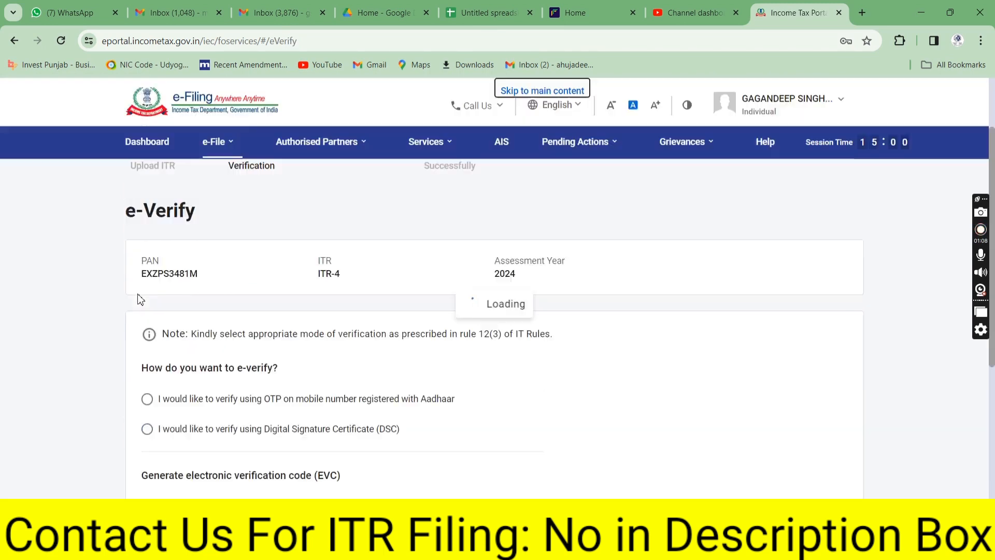
{"action": "left_click_drag", "start_coordinate": [992, 171], "coordinate": [992, 252]}
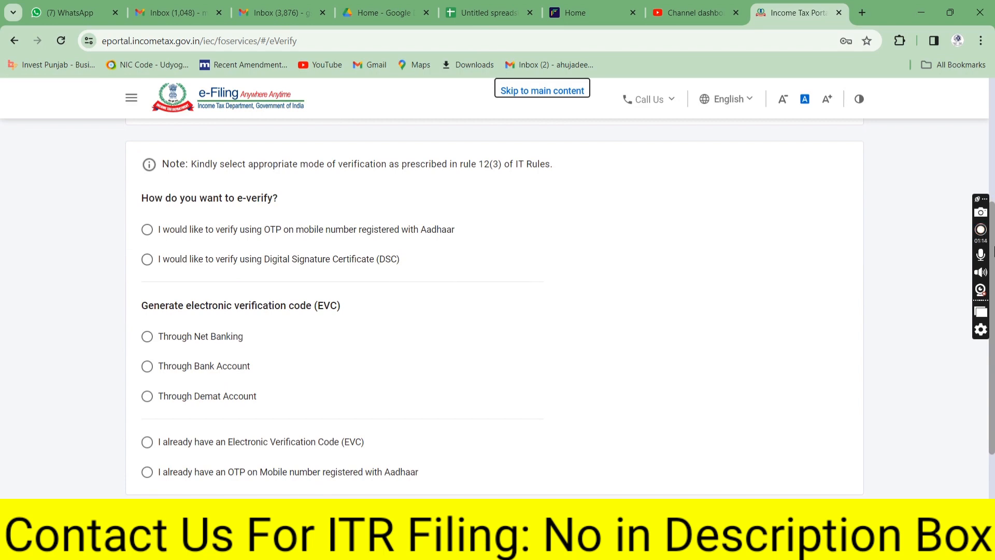
{"action": "left_click", "coordinate": [288, 229]}
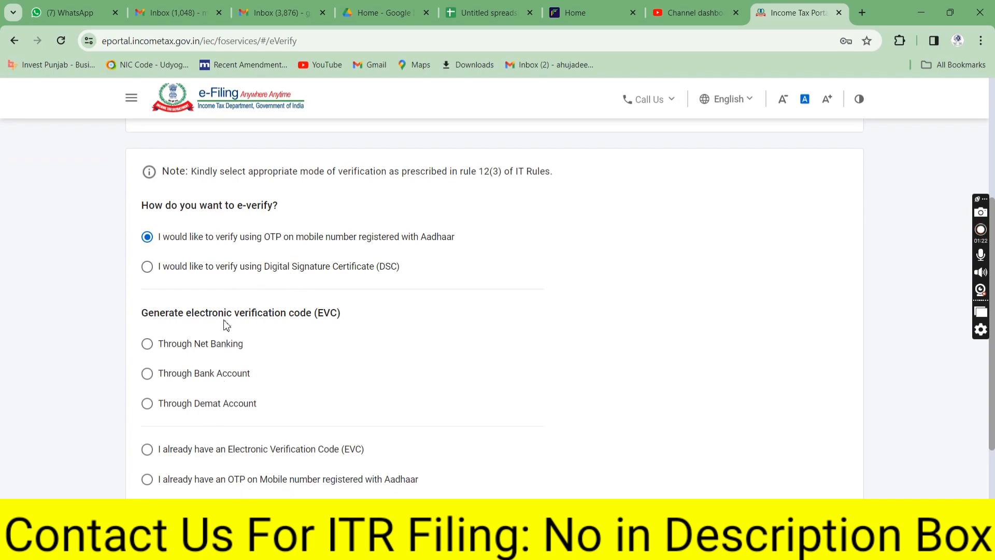
{"action": "scroll", "coordinate": [993, 357], "scroll_direction": "down", "scroll_amount": 1}
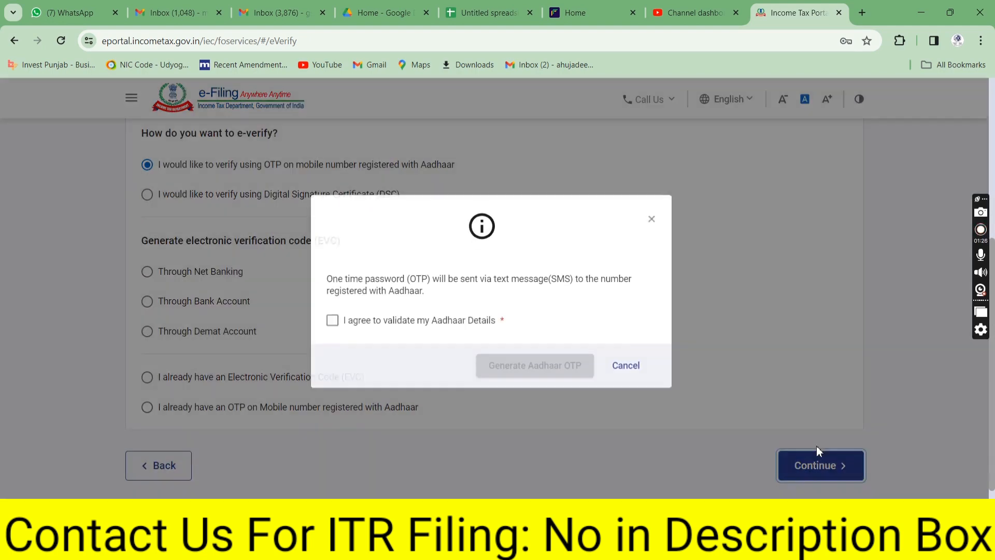
{"action": "left_click", "coordinate": [849, 465]}
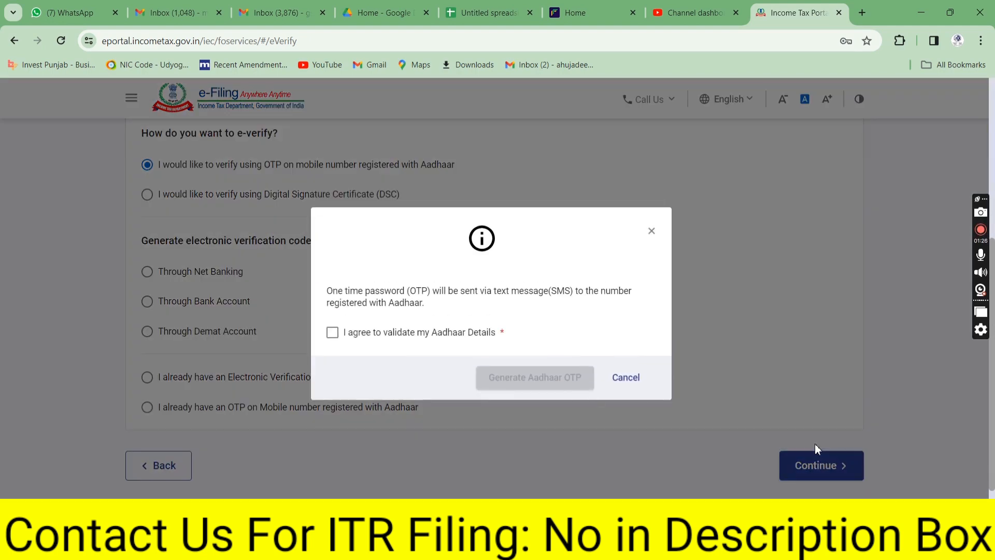
Consent to Aadhaar validation, generate the OTP, and enter and validate the received code
{"action": "left_click", "coordinate": [407, 343]}
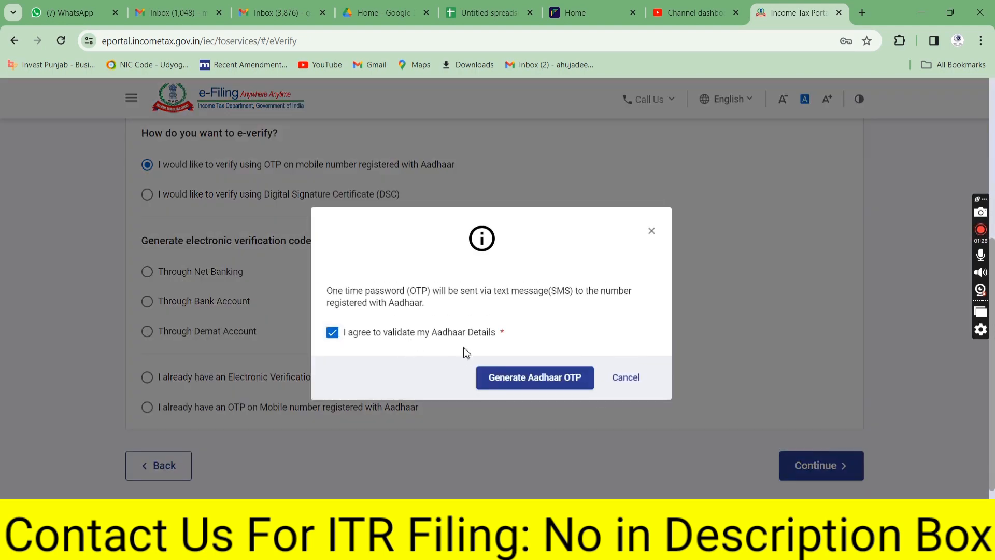
{"action": "left_click", "coordinate": [520, 387]}
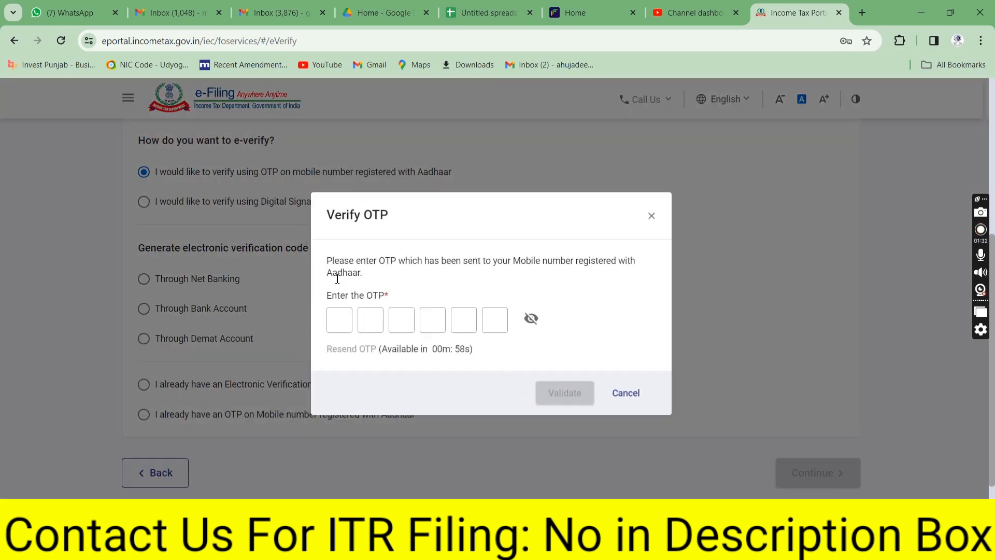
{"action": "left_click", "coordinate": [343, 319]}
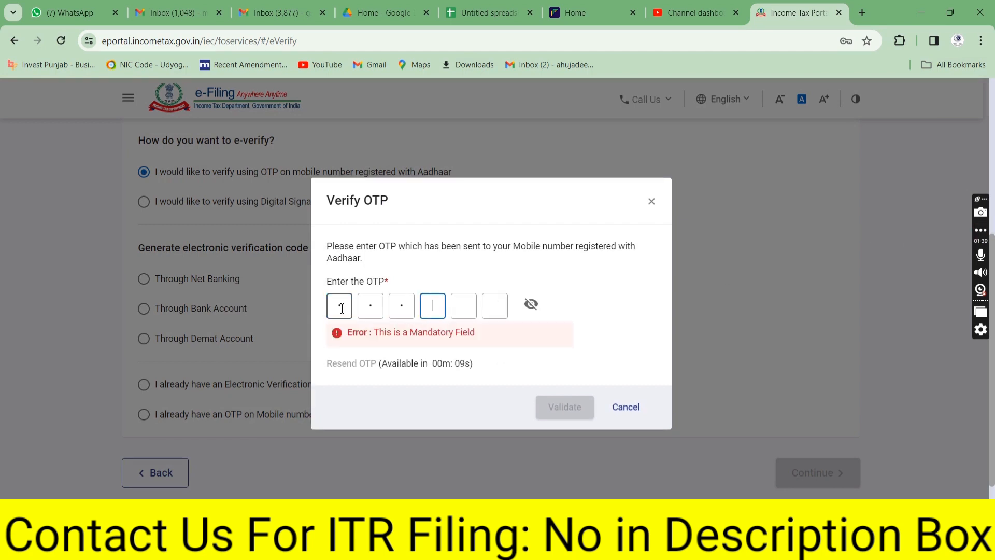
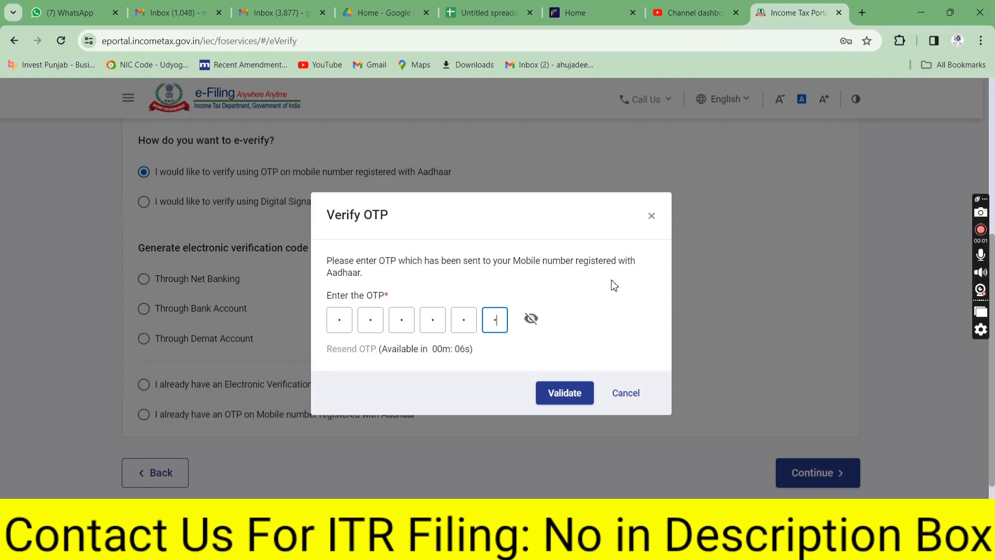
{"action": "left_click", "coordinate": [567, 395]}
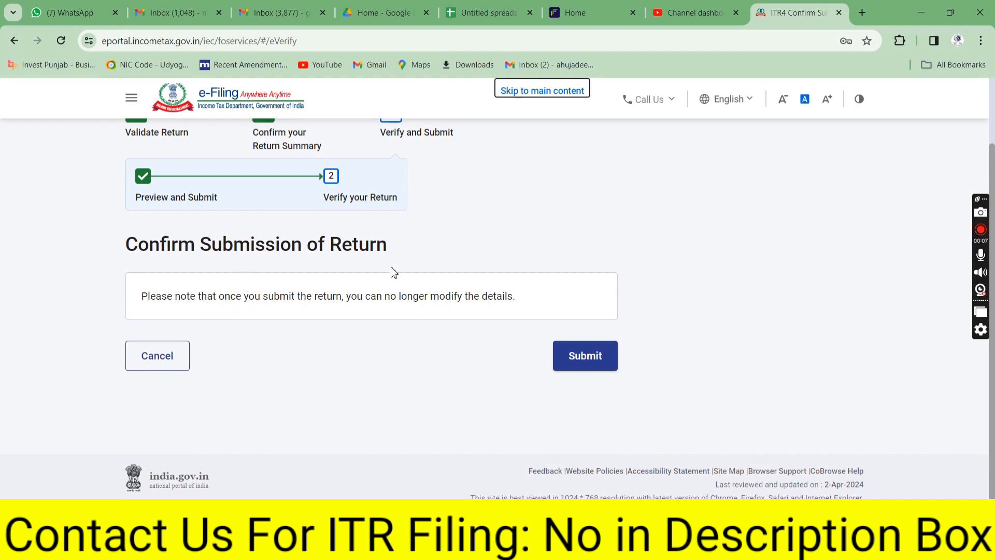
Submit the return, save its acknowledgement receipt PDF to Downloads, and show recent downloads
{"action": "left_click", "coordinate": [584, 358]}
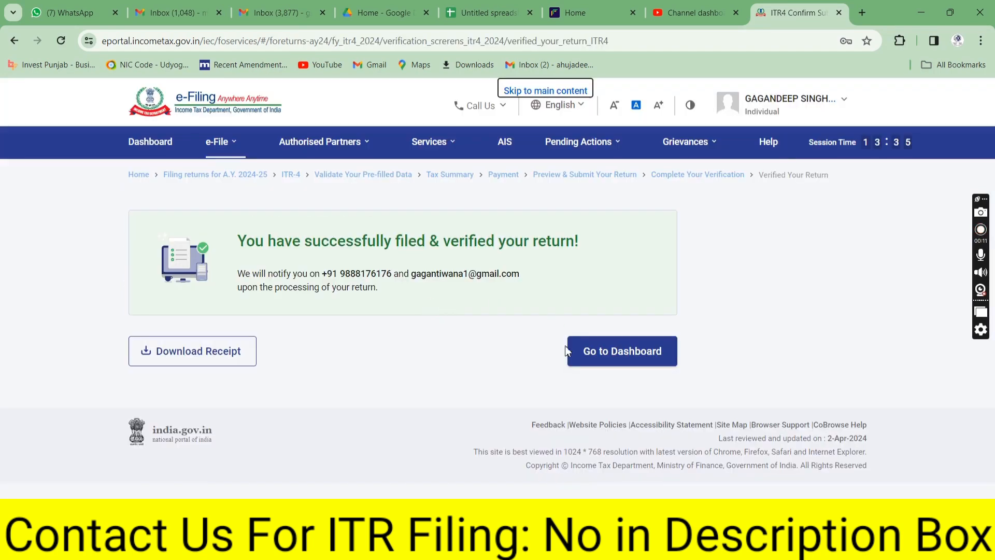
{"action": "left_click", "coordinate": [218, 363]}
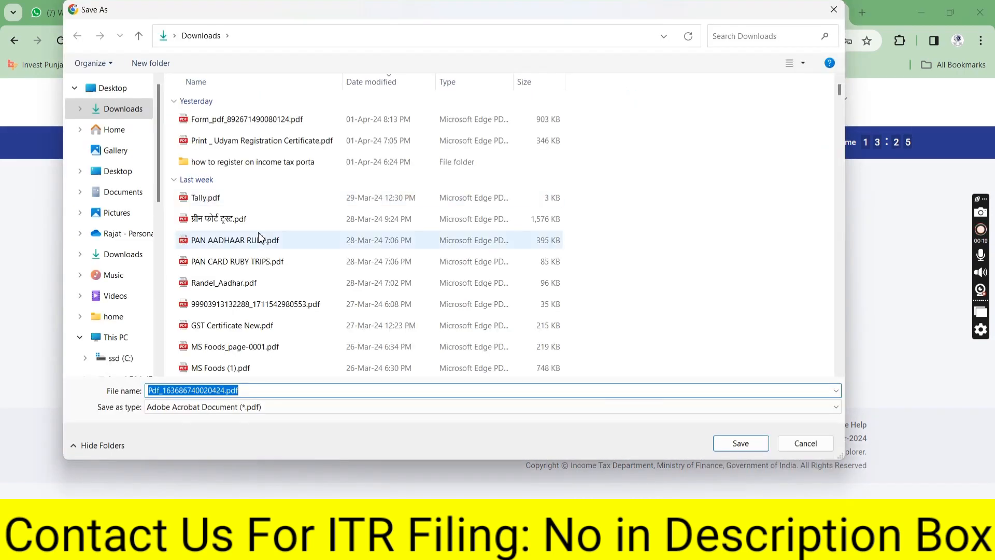
{"action": "key", "text": "Return"}
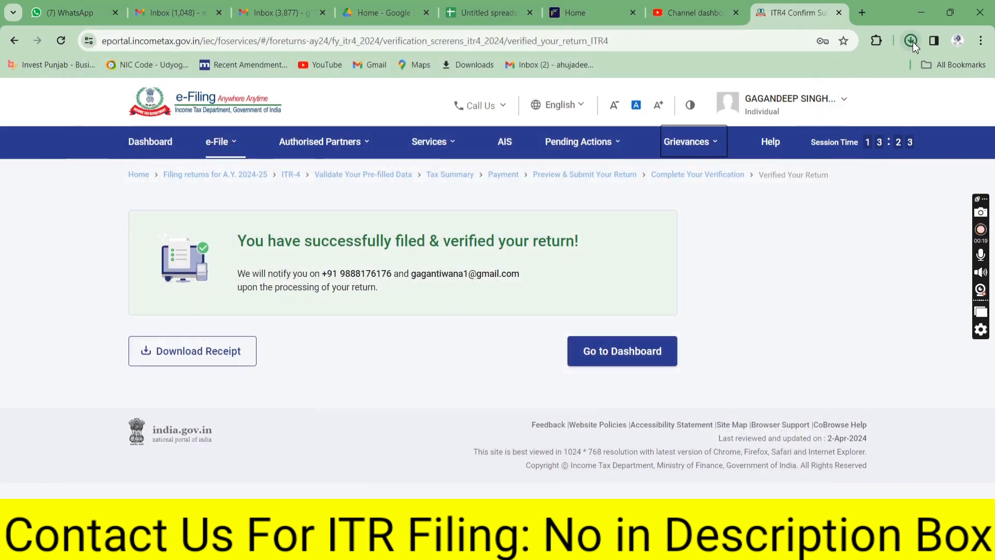
{"action": "left_click", "coordinate": [911, 41]}
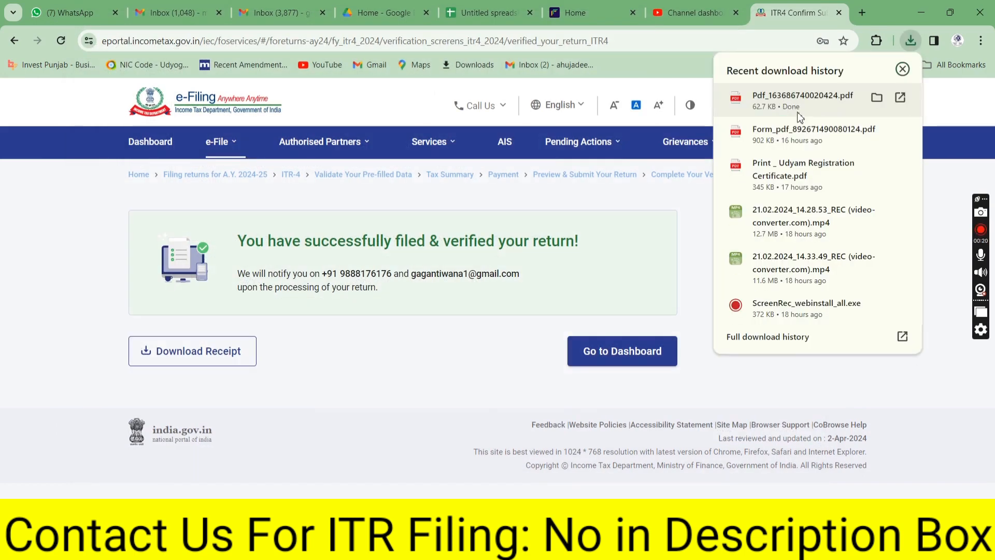
Open the ITR-4 acknowledgement PDF at 75% zoom and scroll to Total Income 6,38,150
{"action": "left_click", "coordinate": [802, 101]}
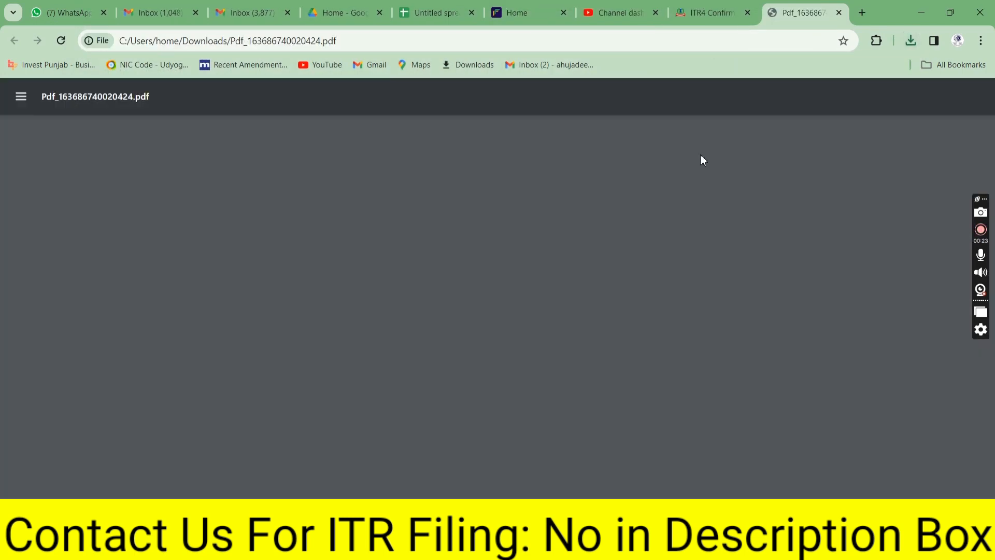
{"action": "key", "text": "ctrl+minus"}
{"action": "key", "text": "ctrl+minus"}
{"action": "key", "text": "ctrl+minus"}
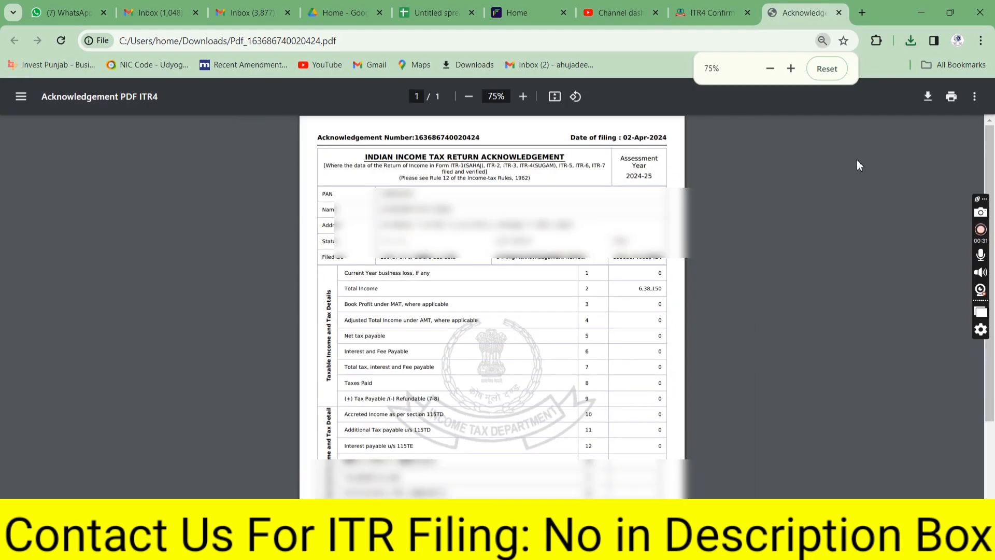
{"action": "left_click_drag", "start_coordinate": [992, 165], "coordinate": [994, 199]}
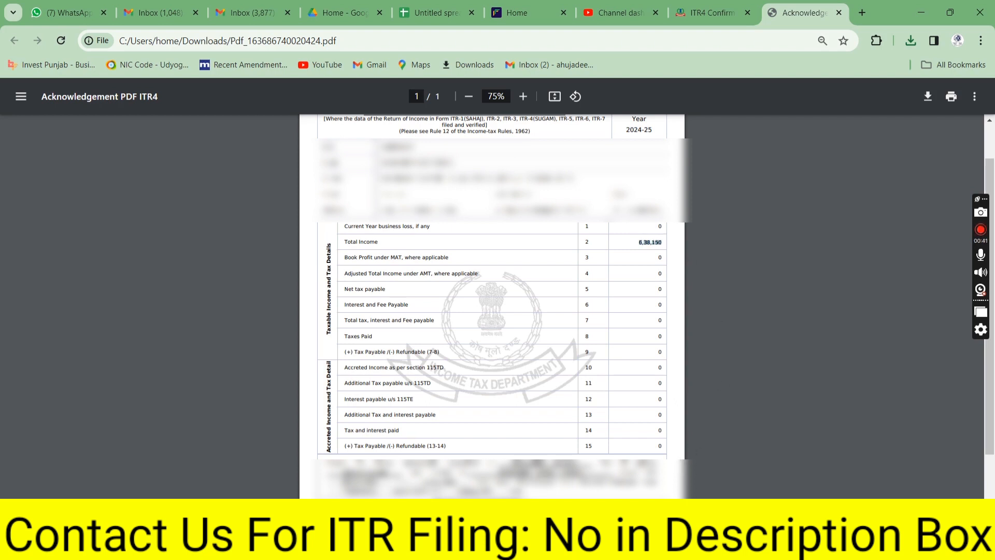
In a new tab, go to legalhubindia.com's Tax & Compliances > Income Tax Return Filing page
{"action": "left_click", "coordinate": [860, 18]}
{"action": "type", "text": "legalhubindia.com"}
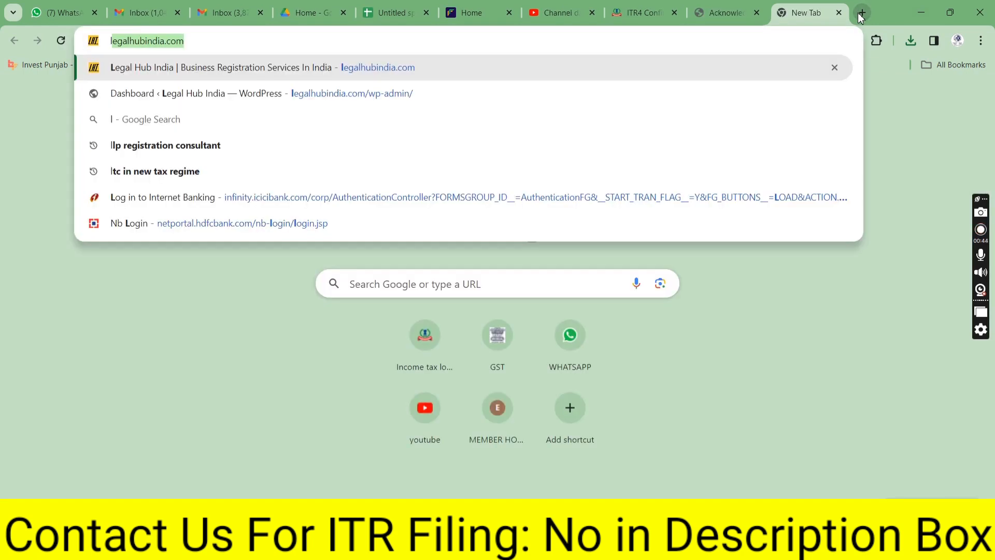
{"action": "key", "text": "Return"}
{"action": "left_click", "coordinate": [595, 35]}
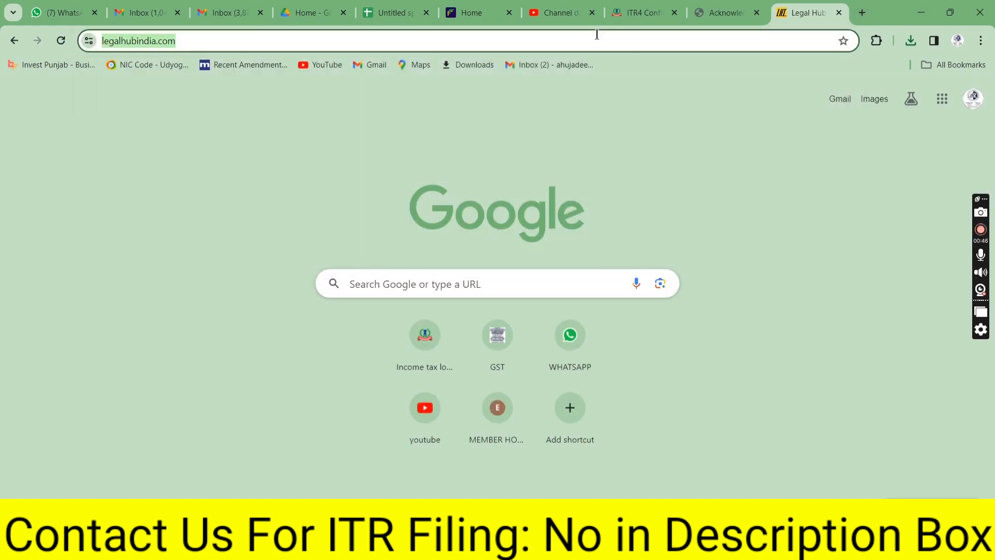
{"action": "mouse_move", "coordinate": [628, 141]}
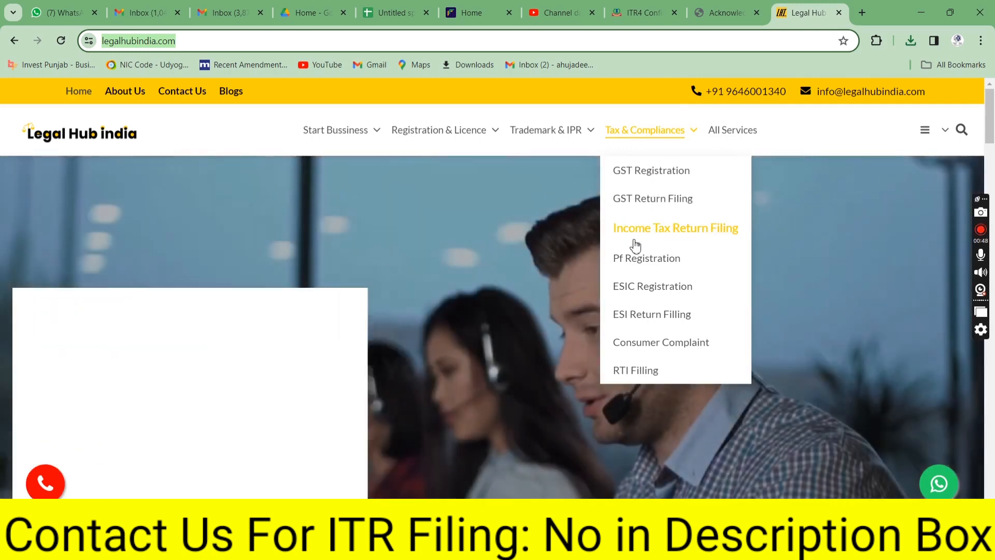
{"action": "left_click", "coordinate": [635, 240]}
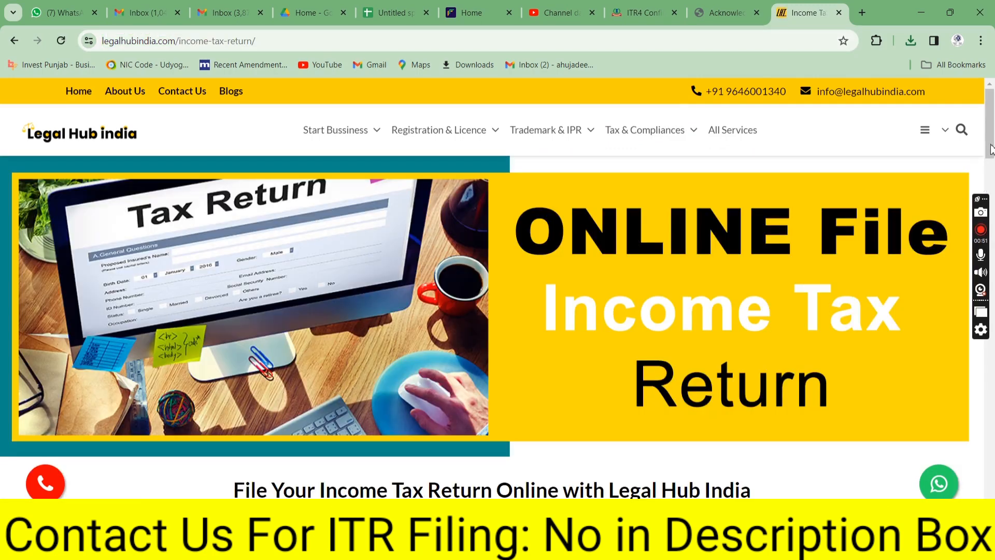
Step through the Start Your ITR Filing name, email and mobile fields, then highlight the site's contact phone number
{"action": "left_click_drag", "start_coordinate": [991, 144], "coordinate": [966, 202]}
{"action": "left_click", "coordinate": [196, 226]}
{"action": "left_click", "coordinate": [192, 269]}
{"action": "left_click", "coordinate": [208, 330]}
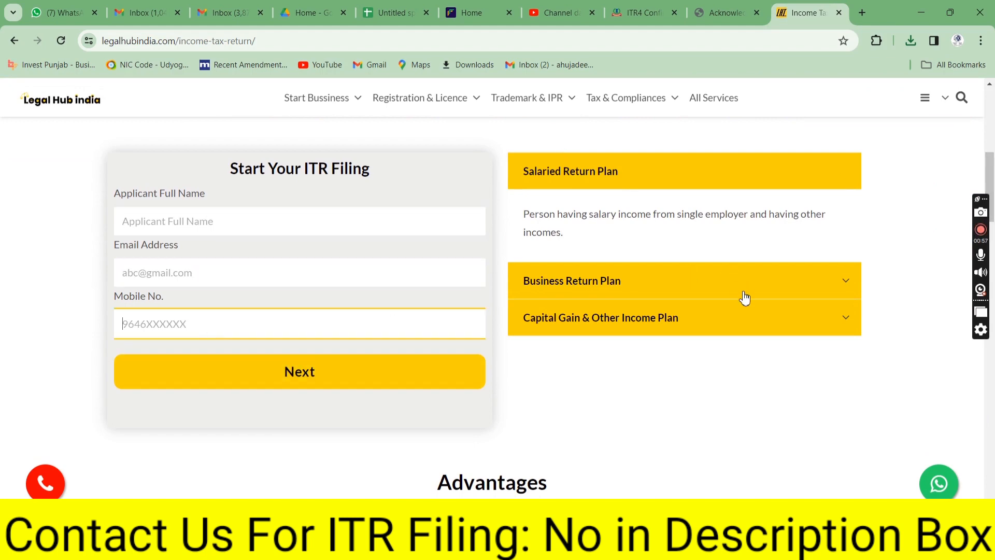
{"action": "left_click_drag", "start_coordinate": [991, 218], "coordinate": [993, 139]}
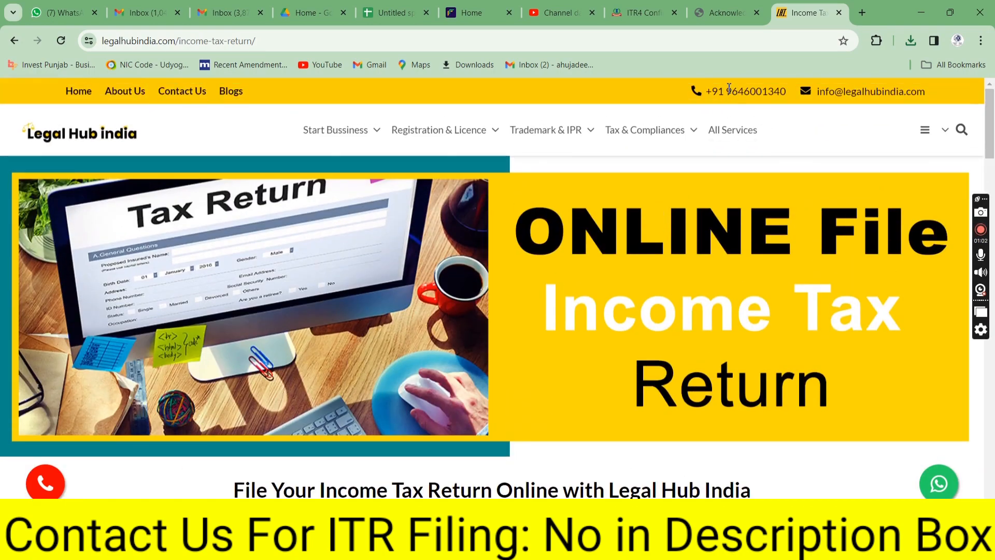
{"action": "left_click_drag", "start_coordinate": [783, 91], "coordinate": [790, 95]}
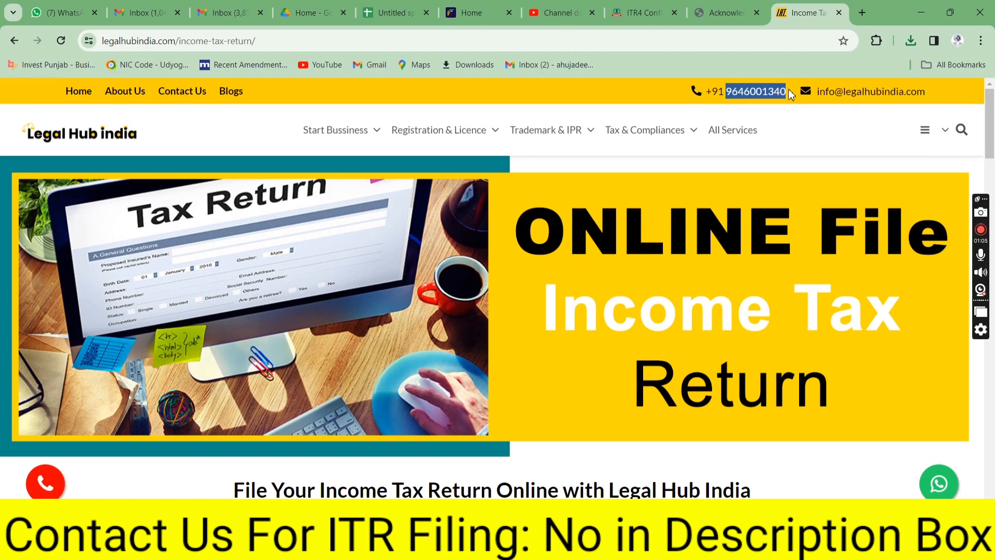